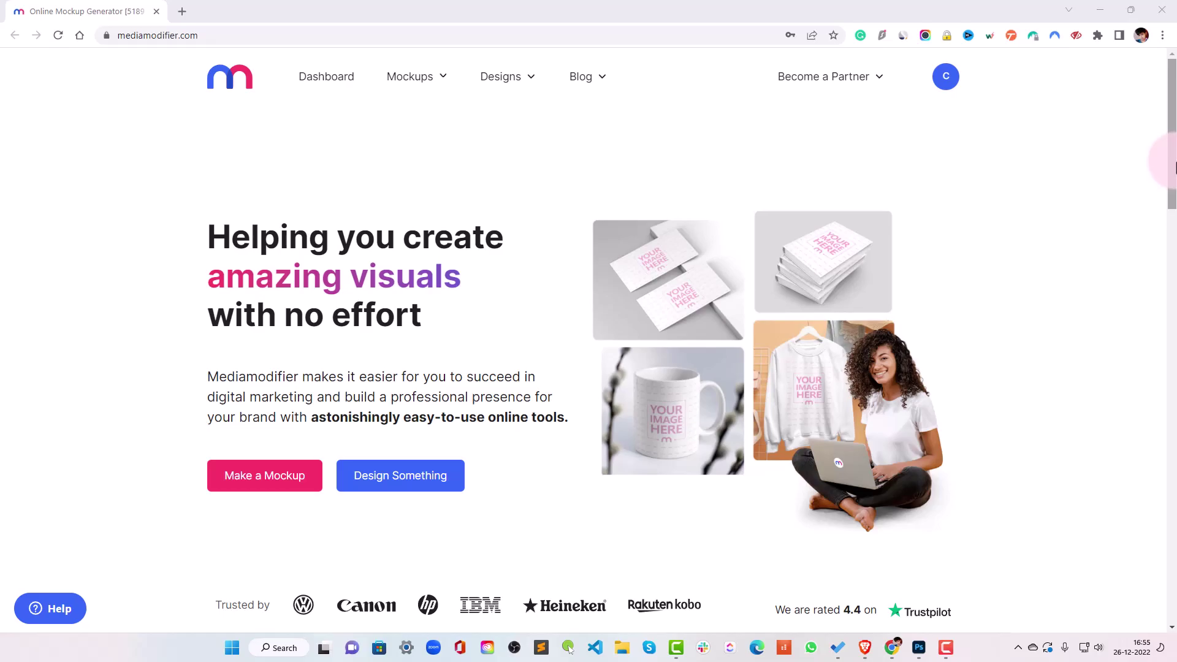
- Browse the Mockups menu and design categories on the home page, then open the iPhone mockups
click(421, 79)
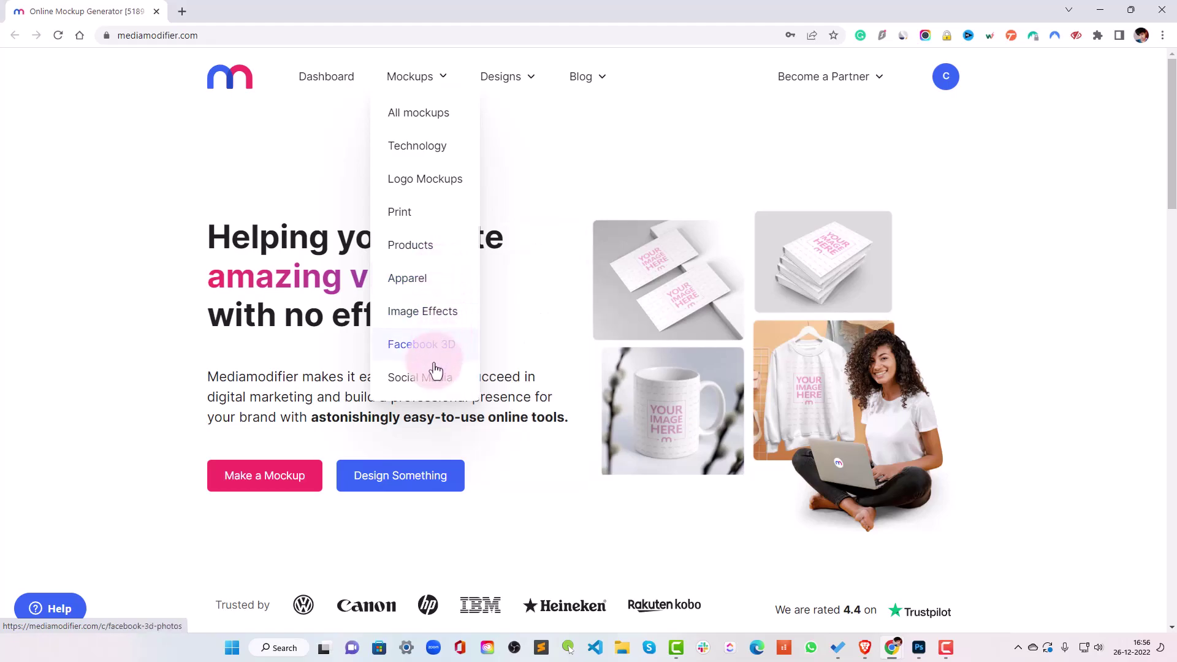
mouse_move(400, 212)
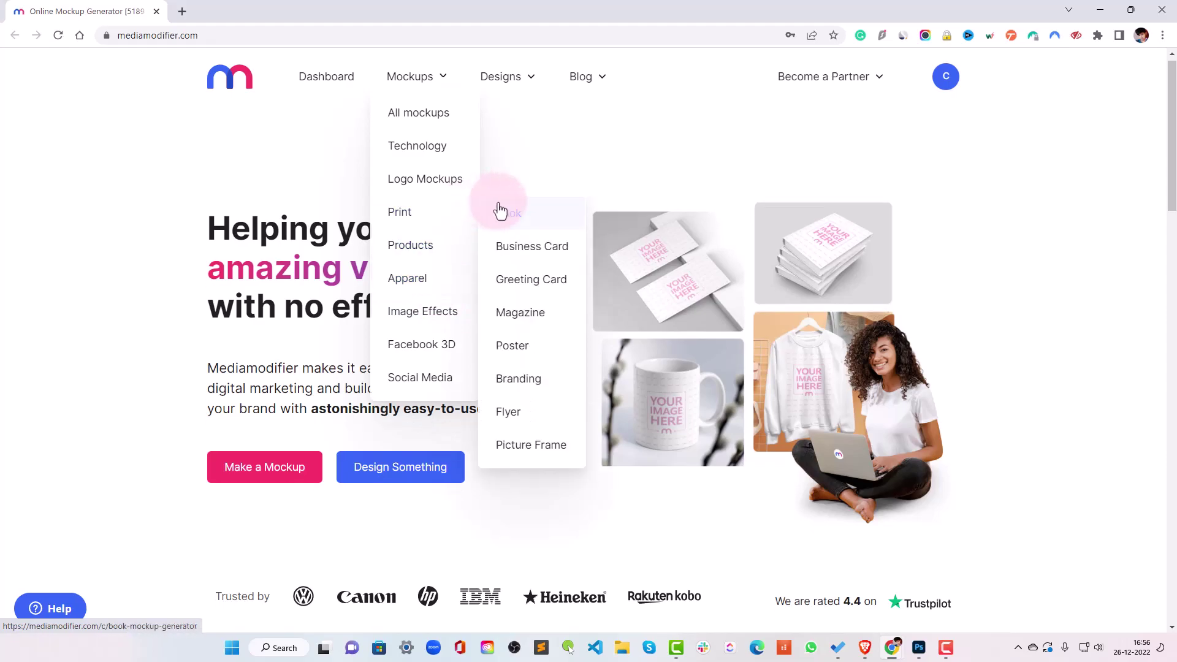
scroll(516, 221, down, 3)
scroll(634, 331, down, 3)
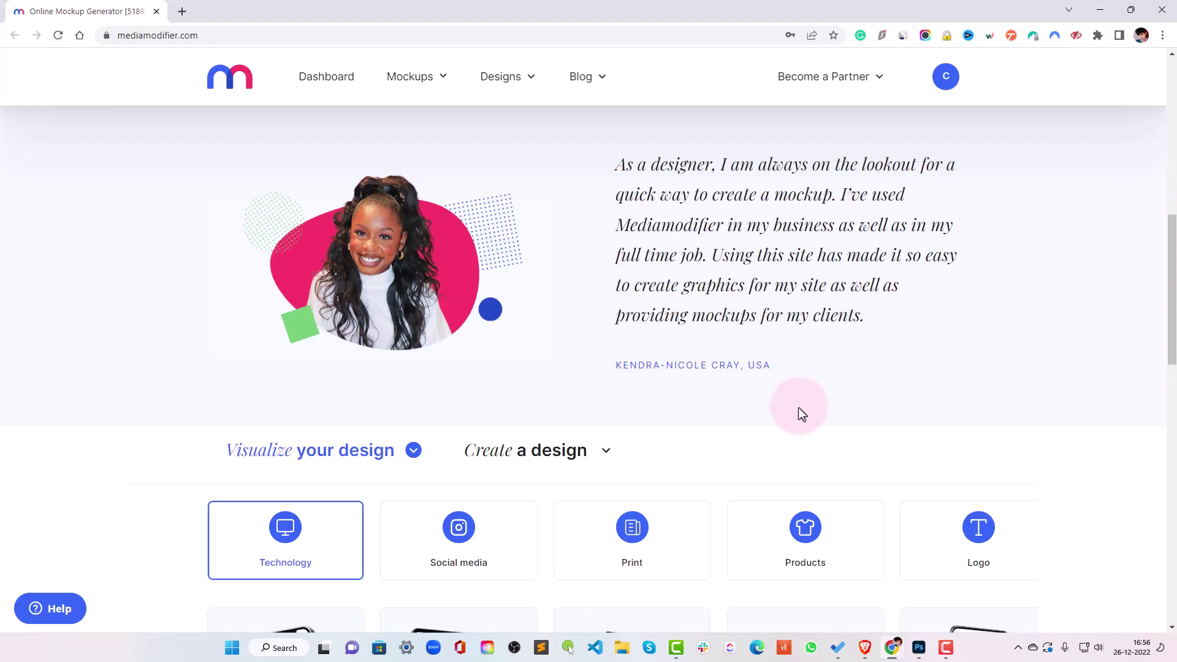
scroll(799, 408, down, 2)
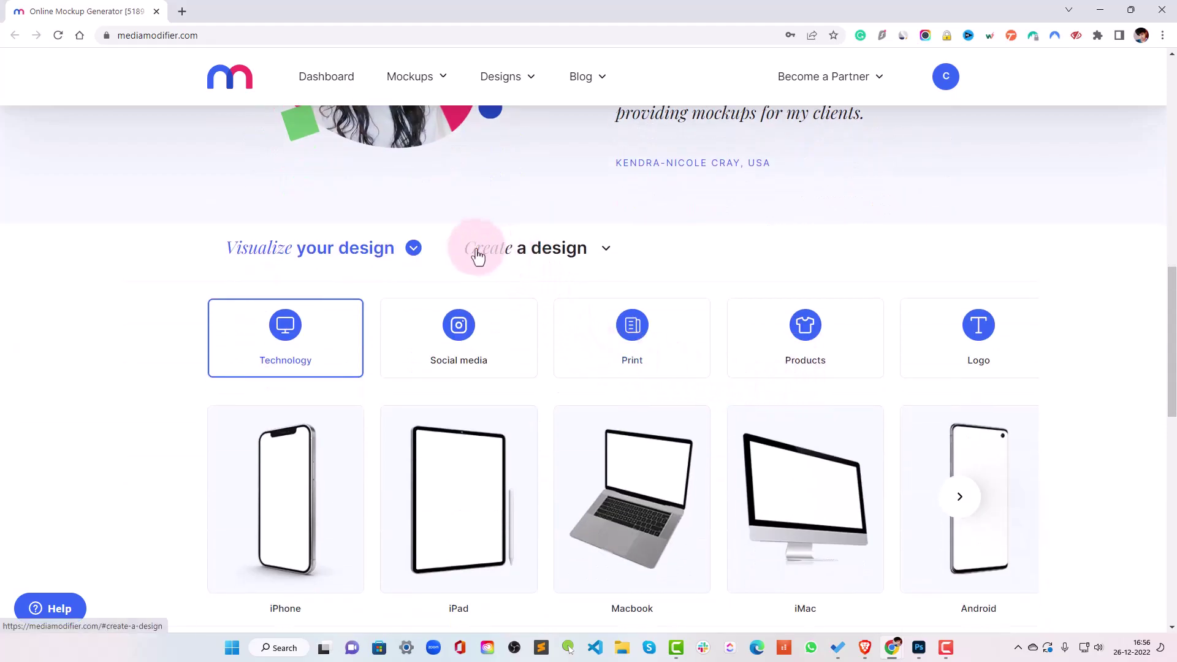
click(603, 252)
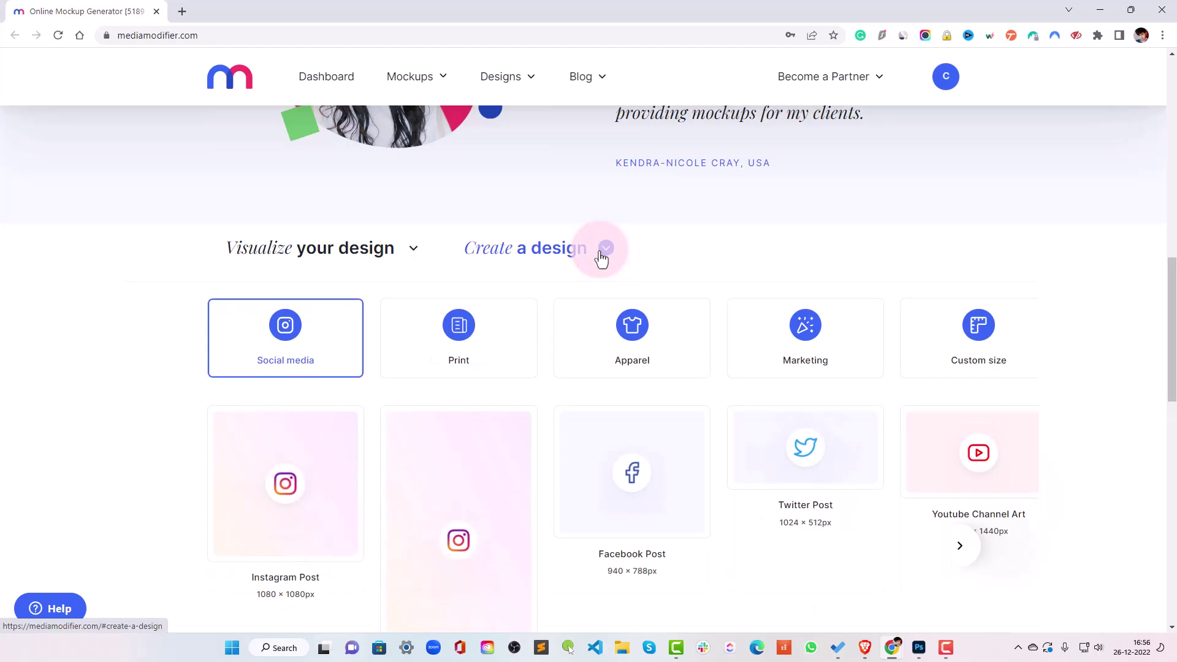
scroll(602, 258, down, 2)
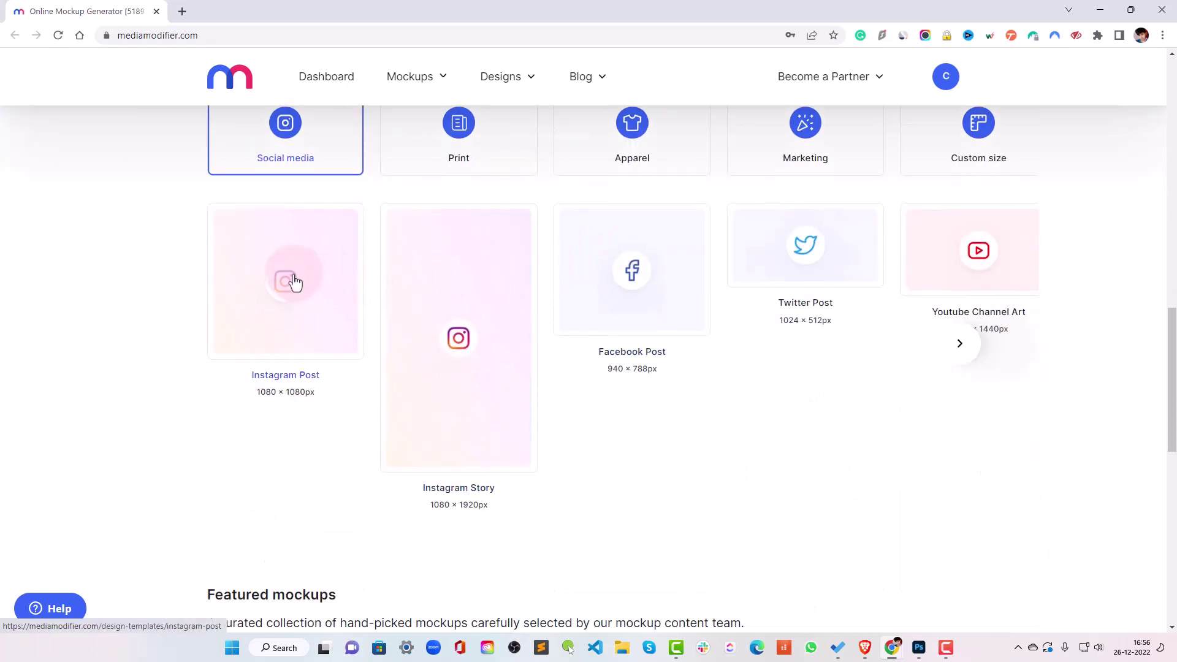
scroll(355, 292, up, 2)
click(330, 247)
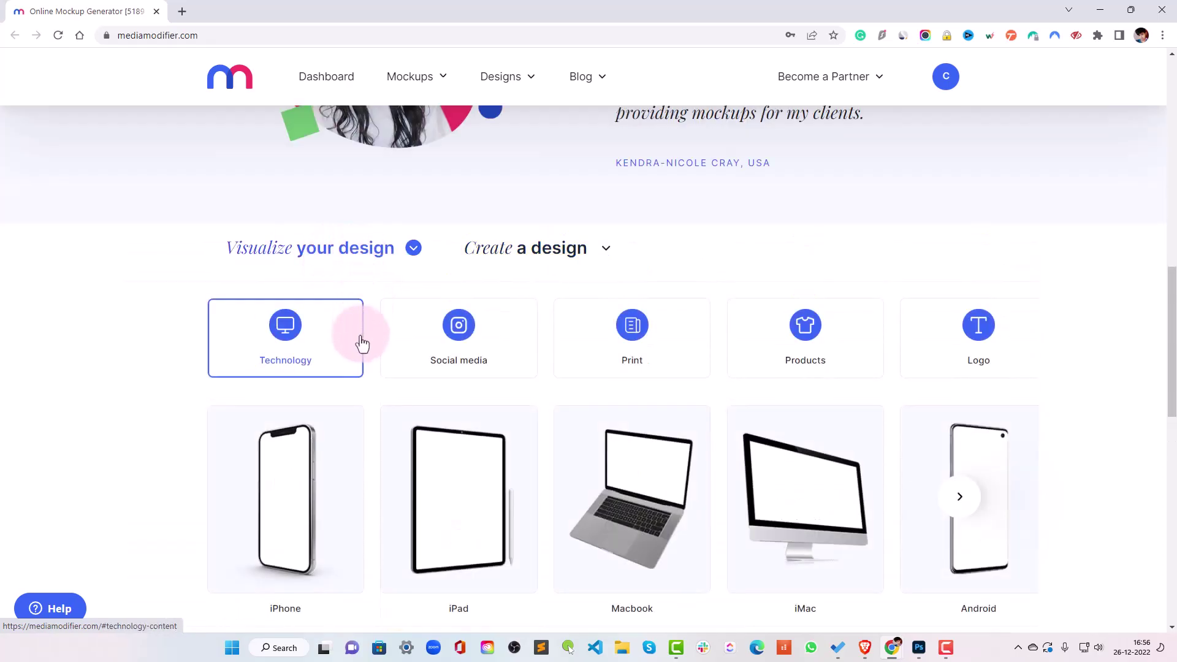
scroll(341, 387, down, 2)
click(297, 341)
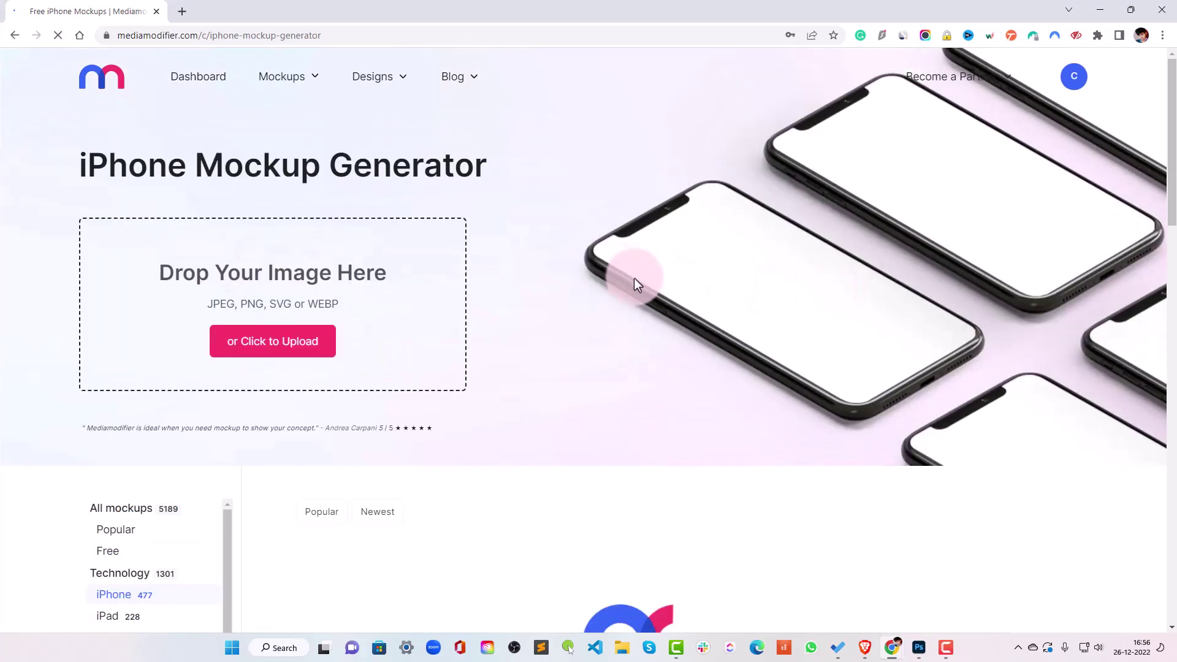
scroll(634, 276, down, 4)
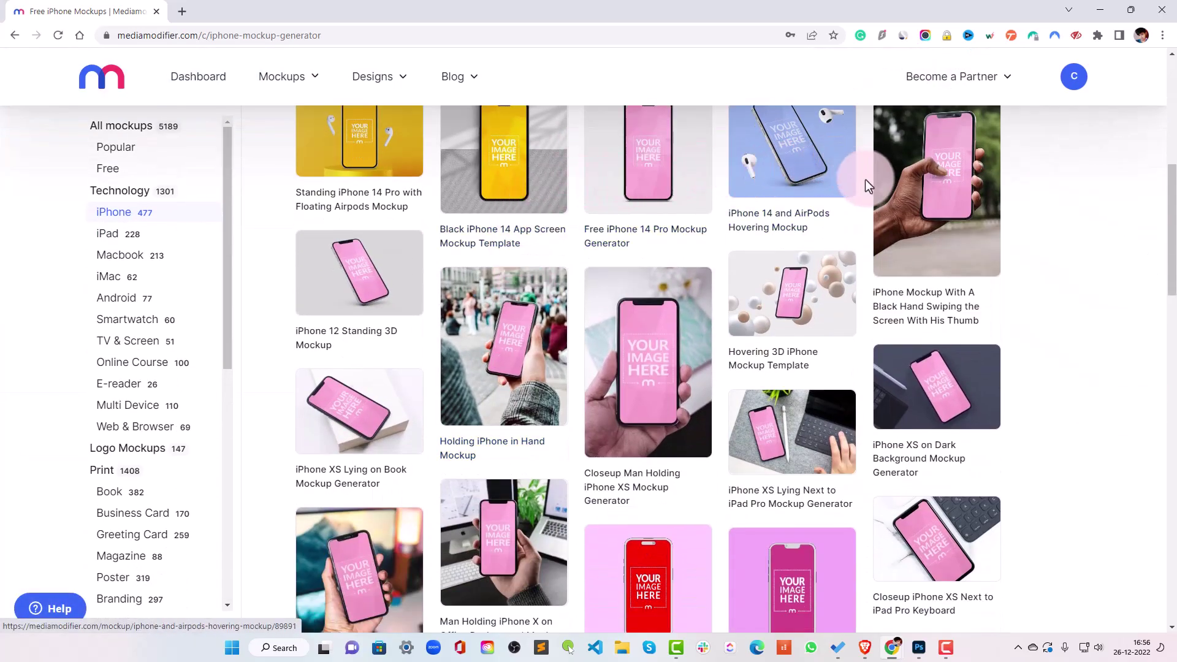
scroll(737, 220, down, 2)
scroll(585, 253, down, 1)
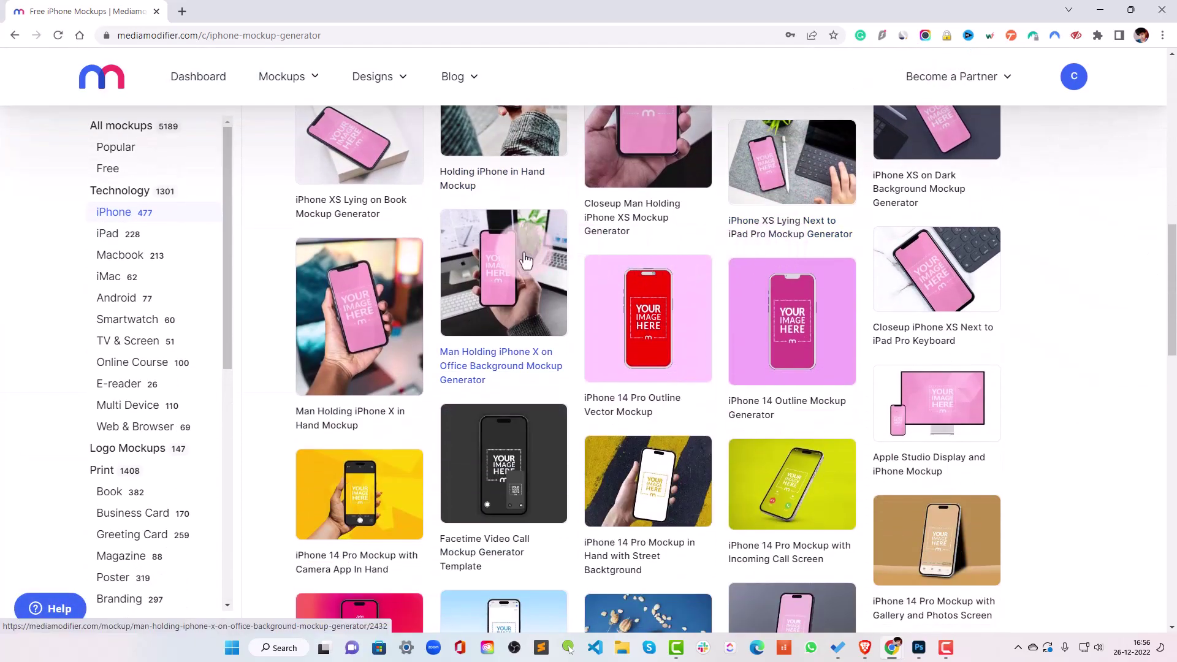
scroll(350, 285, down, 2)
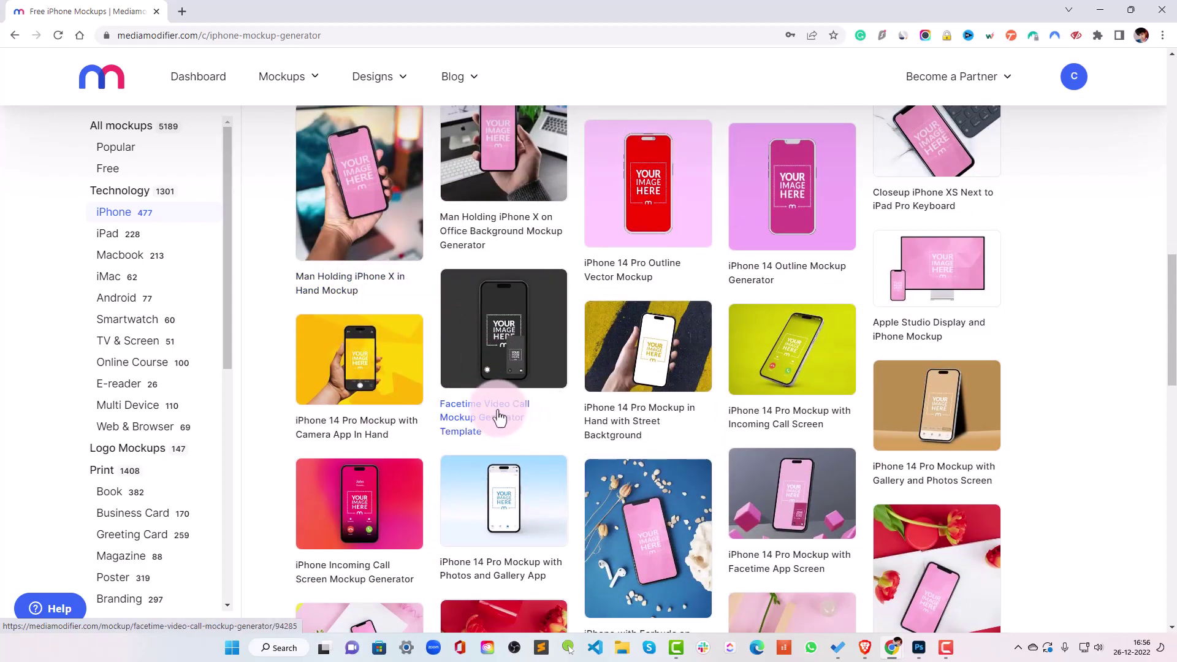
scroll(520, 350, down, 1)
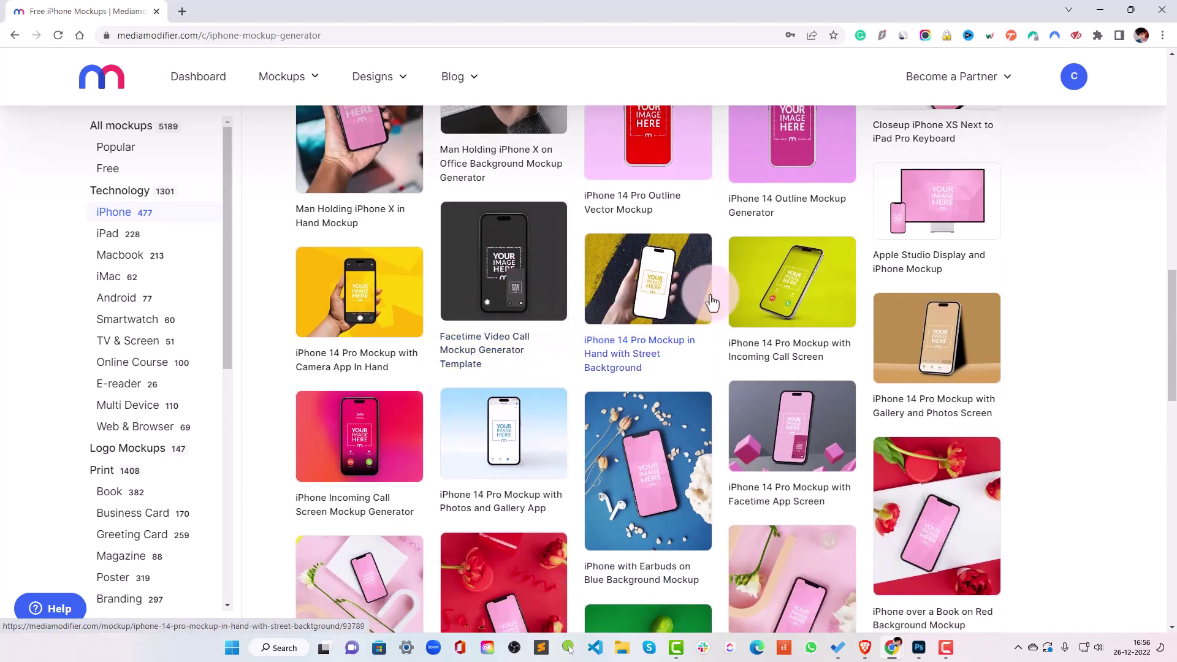
- Open the 'iPhone 14 Pro Mockup with Incoming Call Screen' template in a new browser tab
right_click(781, 301)
click(828, 308)
- Place the uploaded rainbow A logo on the phone screen, stretched to fill it
click(239, 11)
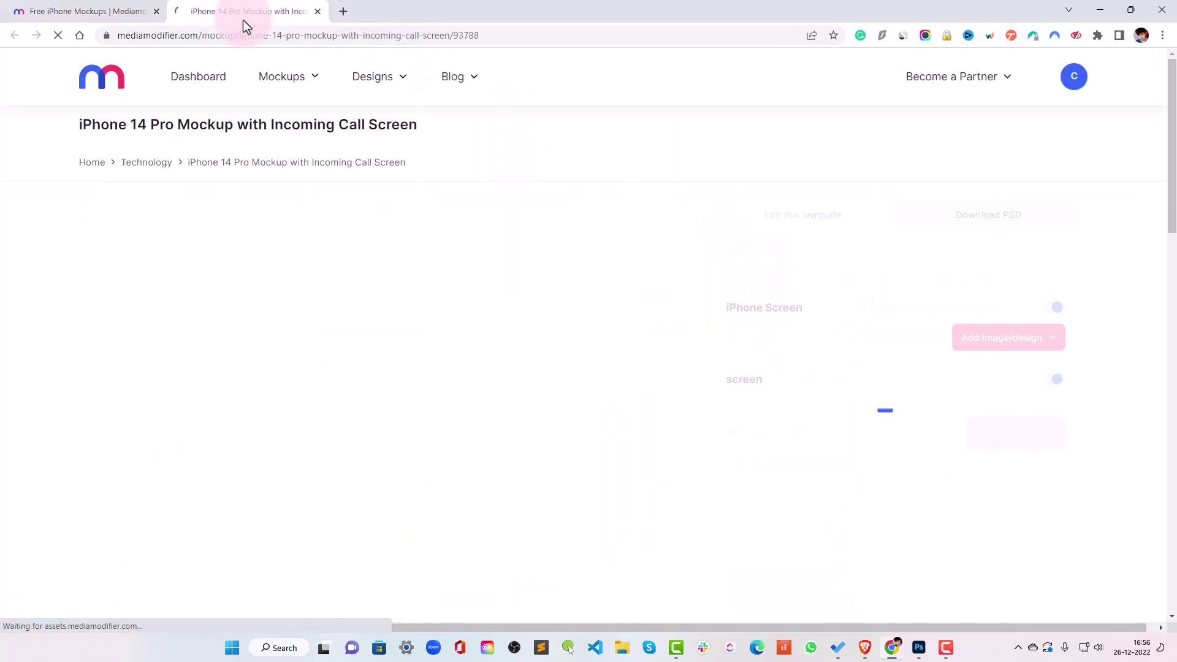
scroll(479, 272, down, 1)
scroll(518, 242, up, 1)
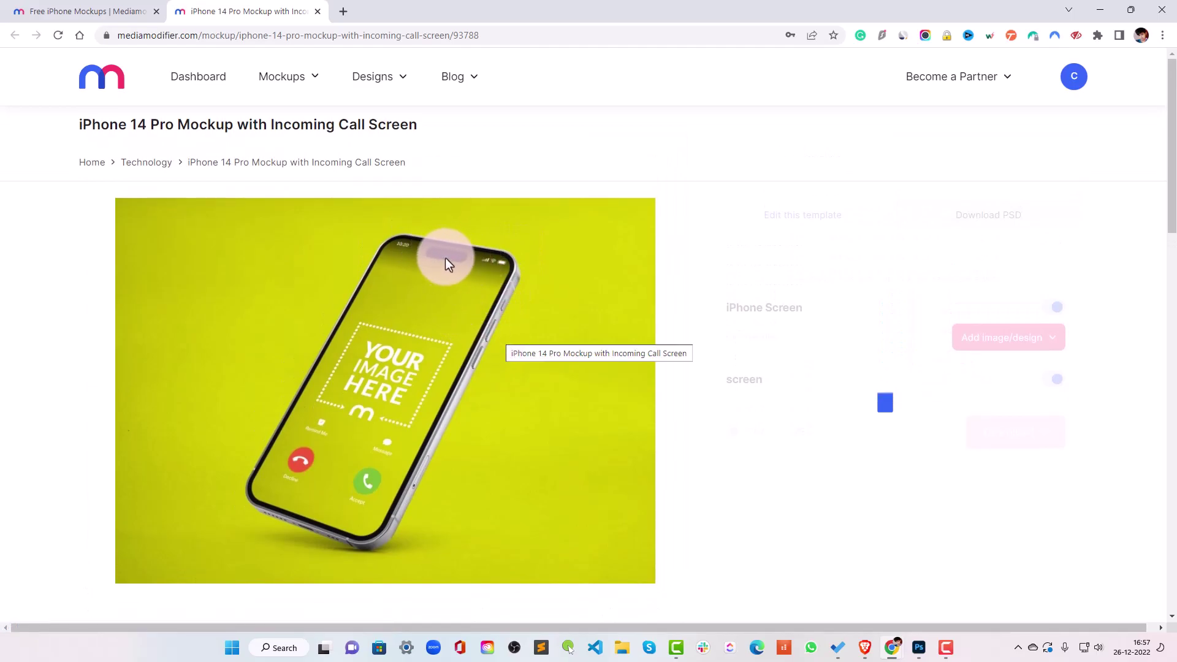
scroll(441, 260, down, 1)
scroll(442, 276, down, 1)
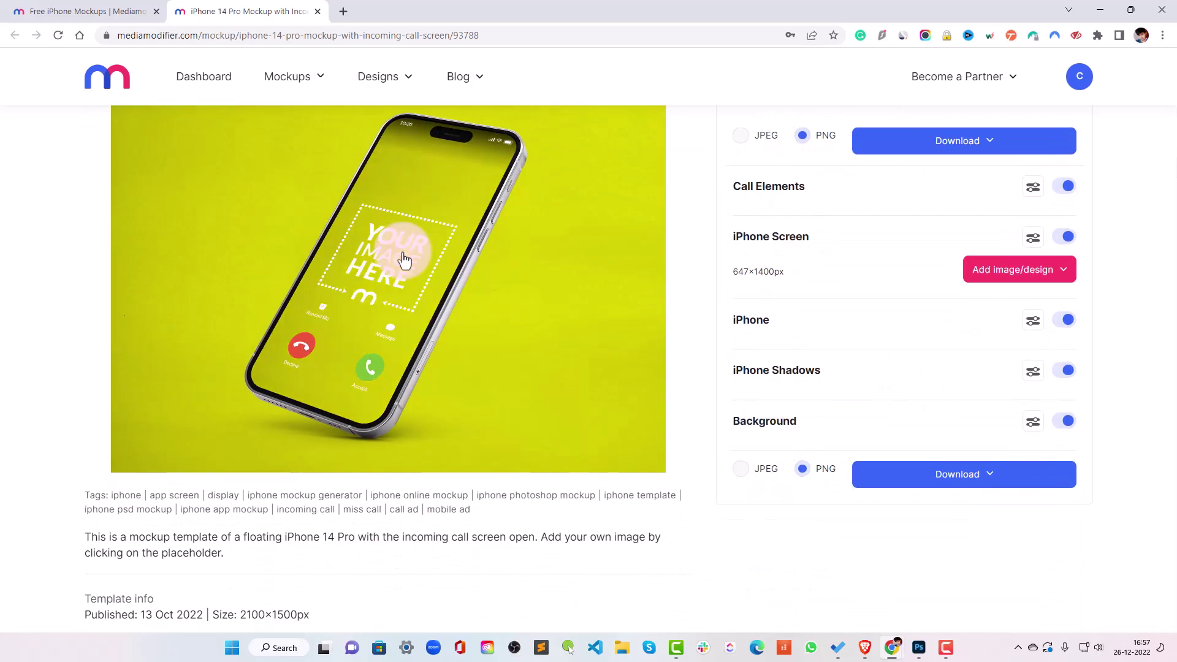
click(405, 260)
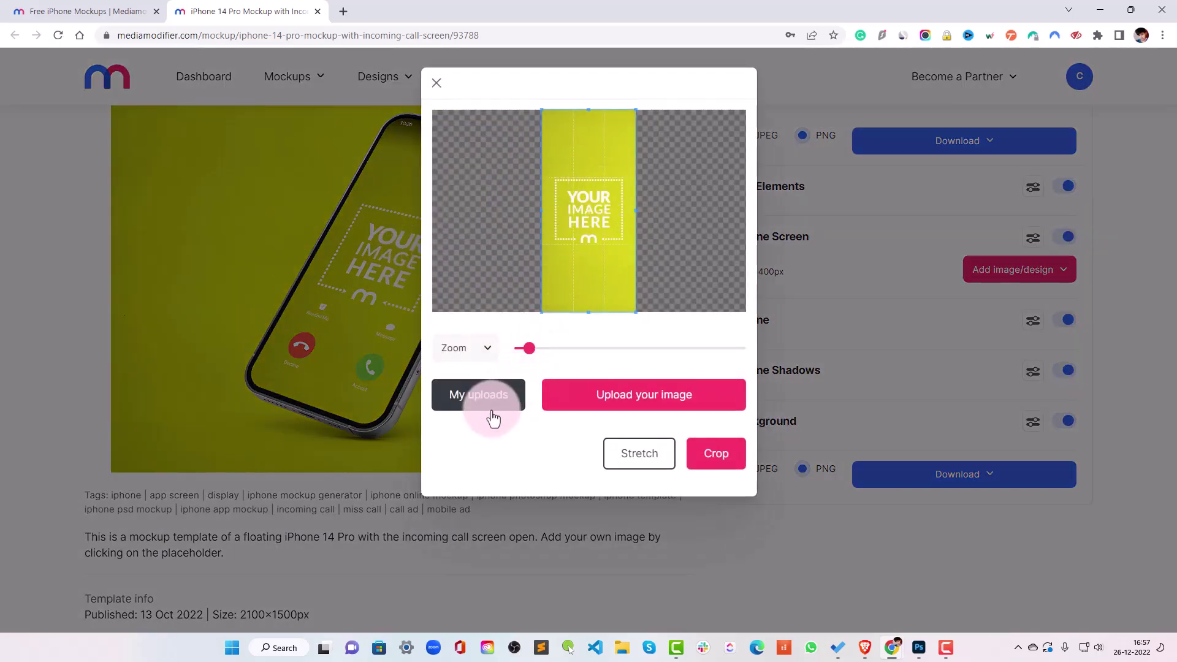
click(493, 419)
click(569, 411)
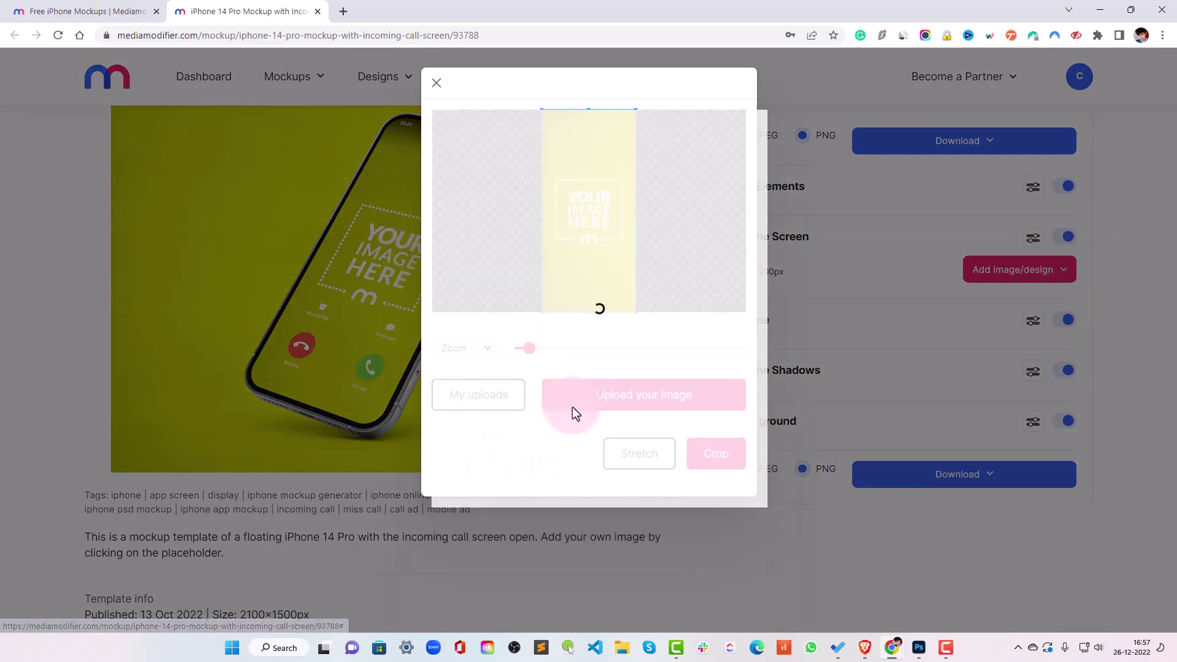
click(646, 449)
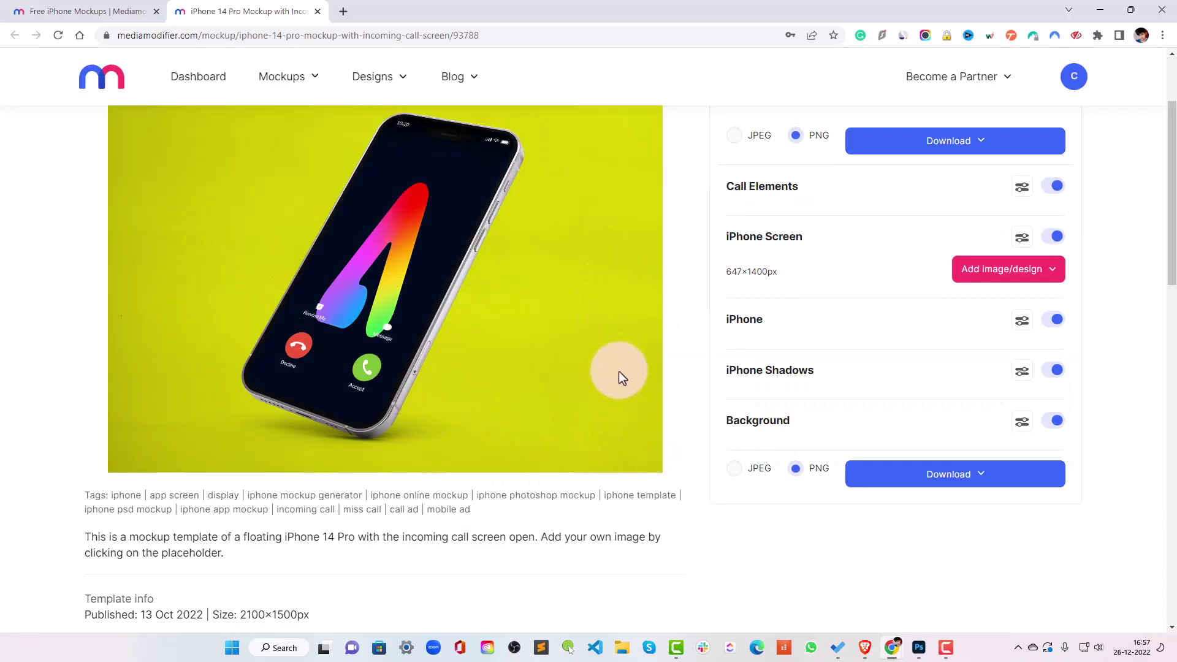
scroll(609, 516, down, 1)
scroll(609, 522, up, 3)
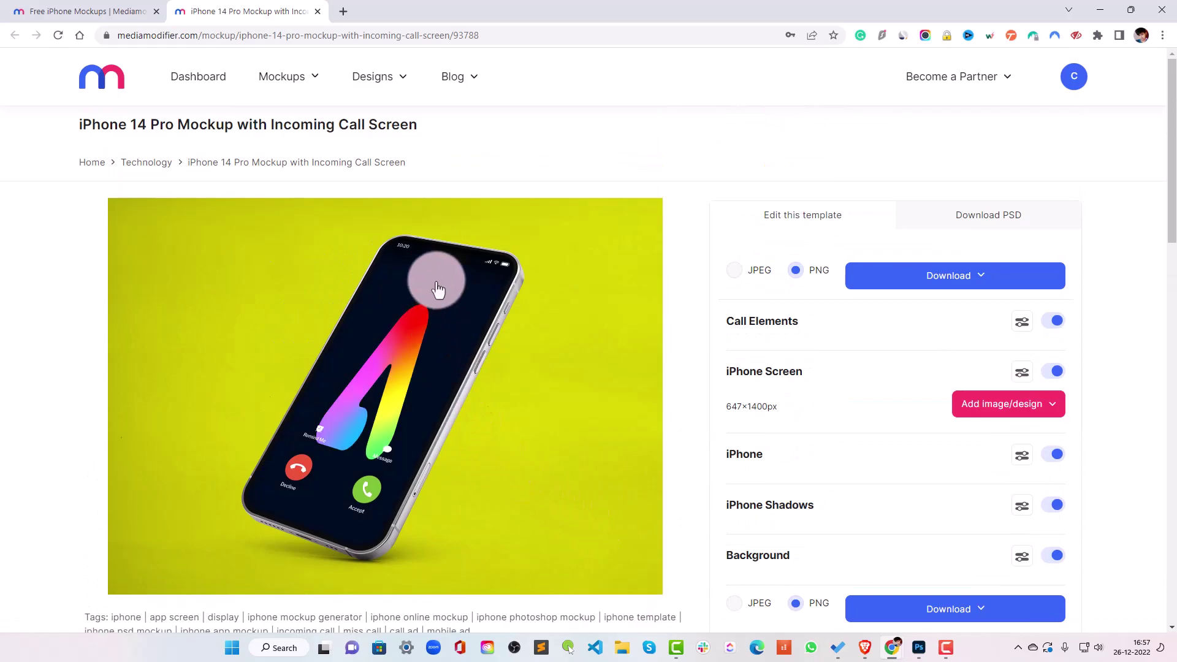
scroll(932, 345, down, 2)
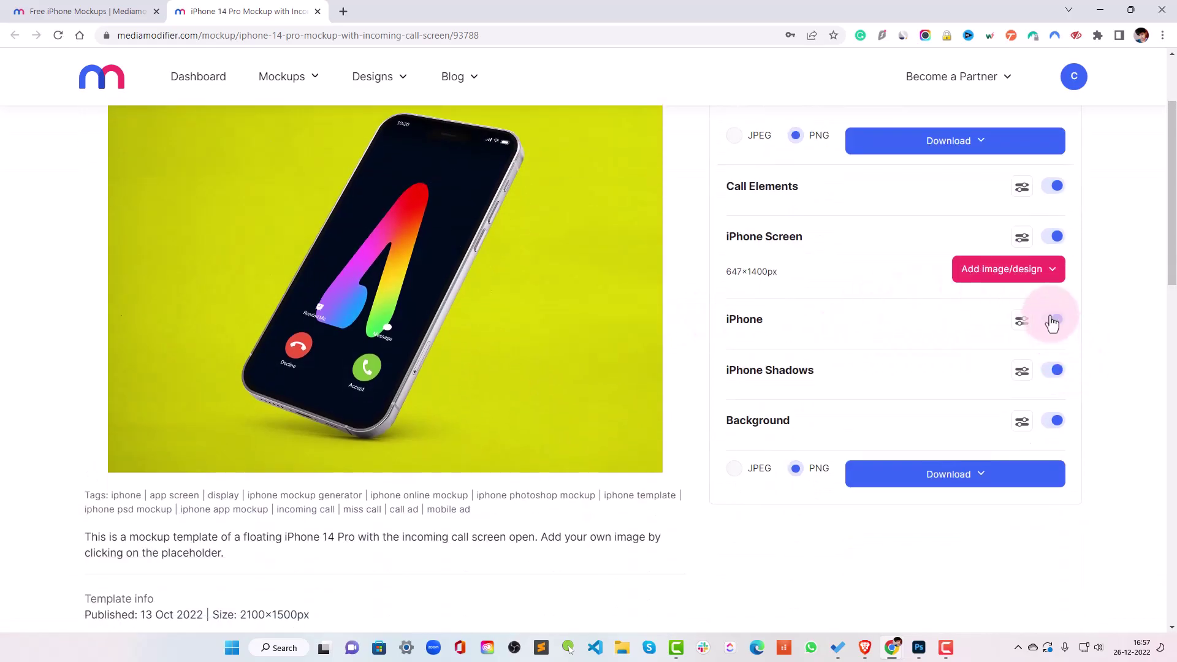
- Turn the iPhone layer back on and download the template's PSD source file
click(1054, 321)
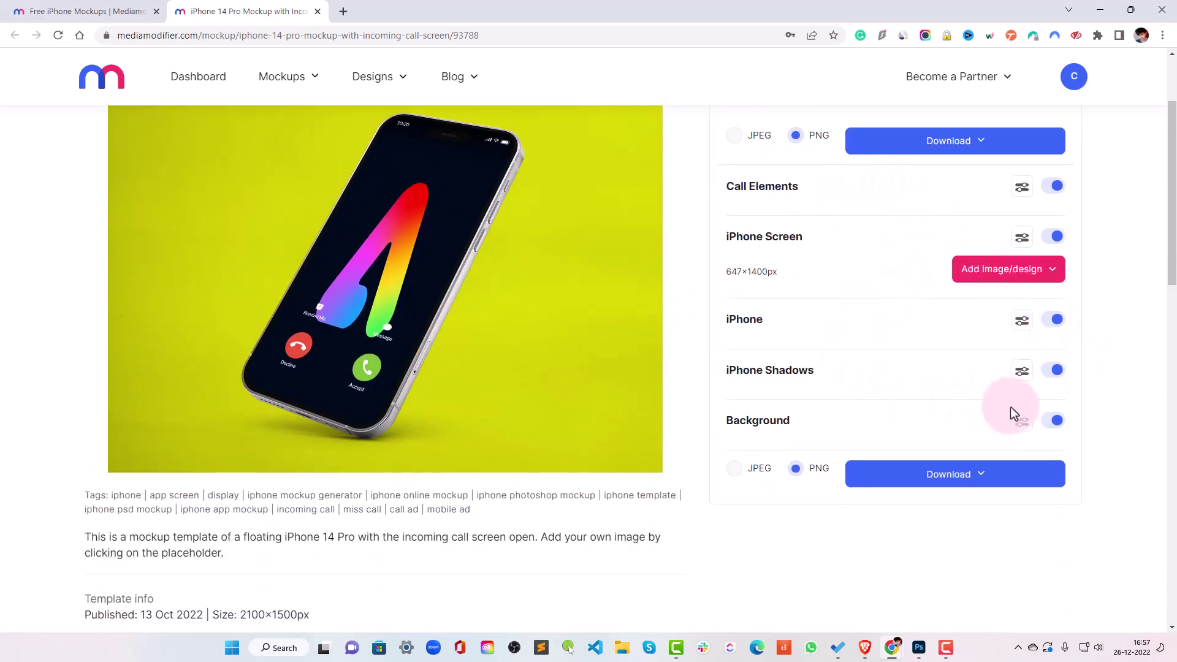
scroll(897, 349, up, 1)
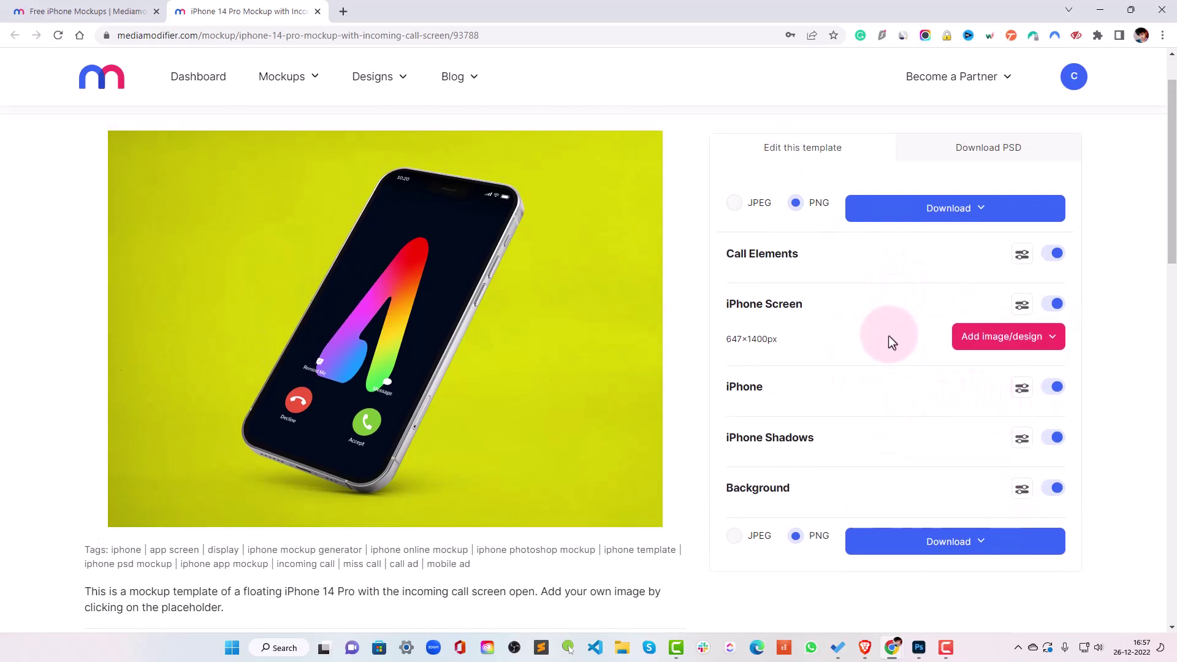
scroll(891, 349, down, 1)
scroll(976, 287, up, 1)
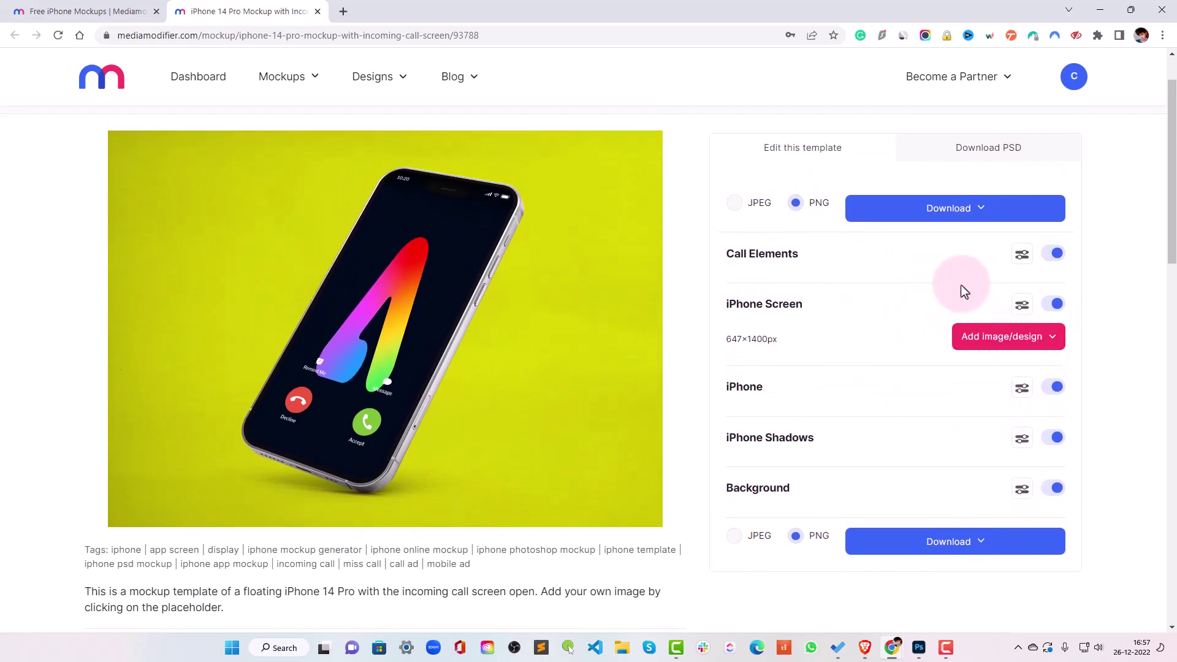
click(966, 162)
click(883, 276)
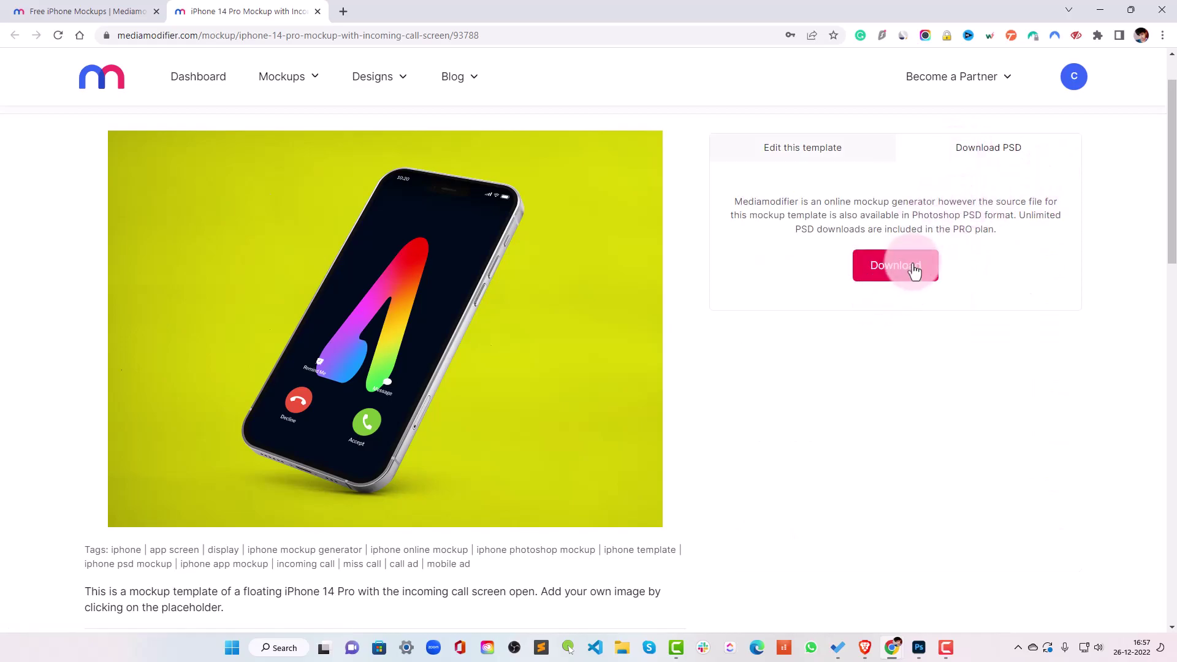
mouse_move(1171, 231)
mouse_down()
mouse_move(1173, 331)
mouse_move(1175, 221)
mouse_move(1173, 294)
mouse_move(1170, 271)
mouse_up()
scroll(722, 361, up, 2)
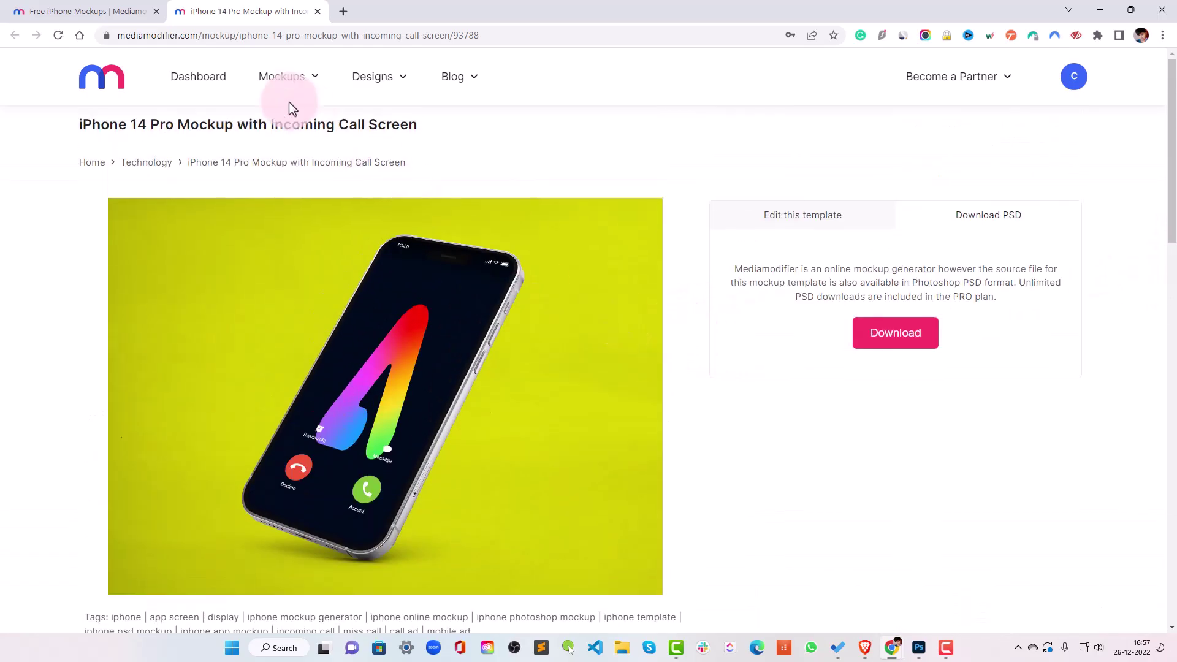
- Return to the iPhone mockup gallery tab to load more iPhone 14 templates
click(129, 7)
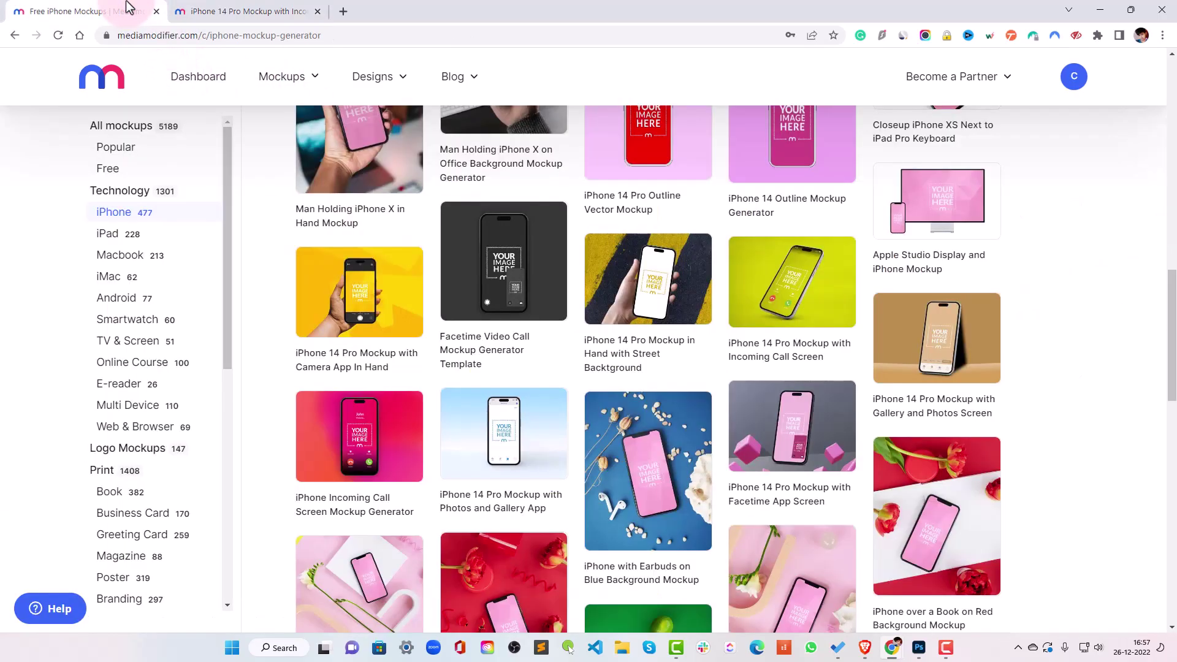
scroll(450, 406, down, 2)
scroll(681, 418, down, 1)
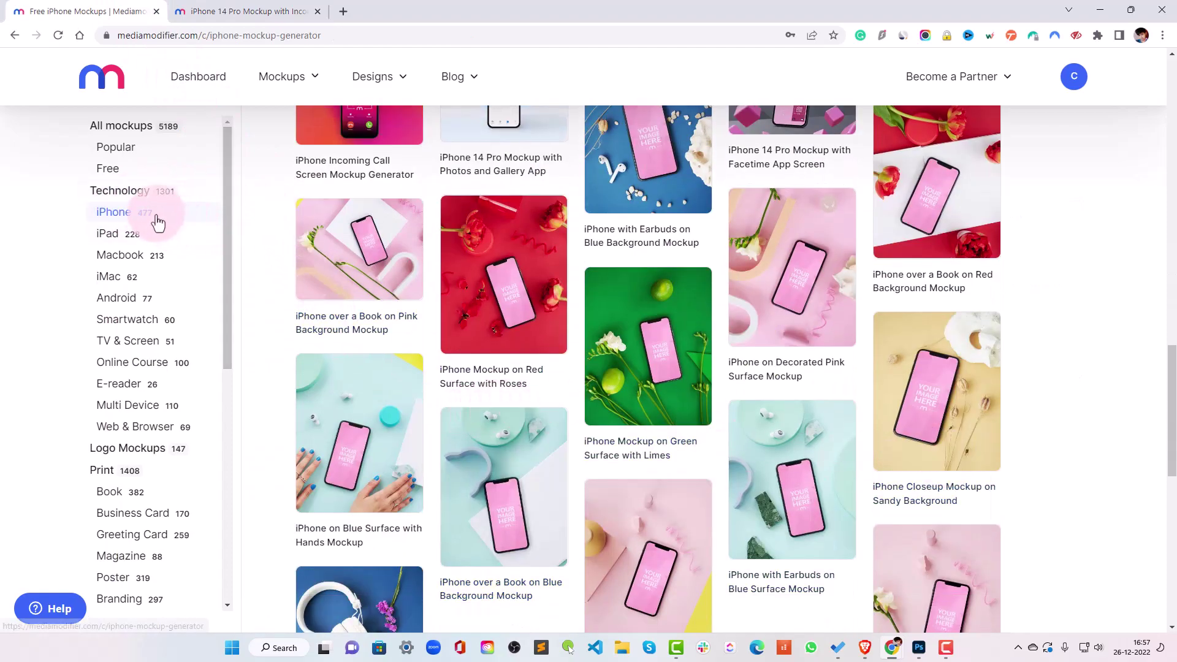
scroll(867, 465, down, 2)
scroll(828, 465, down, 3)
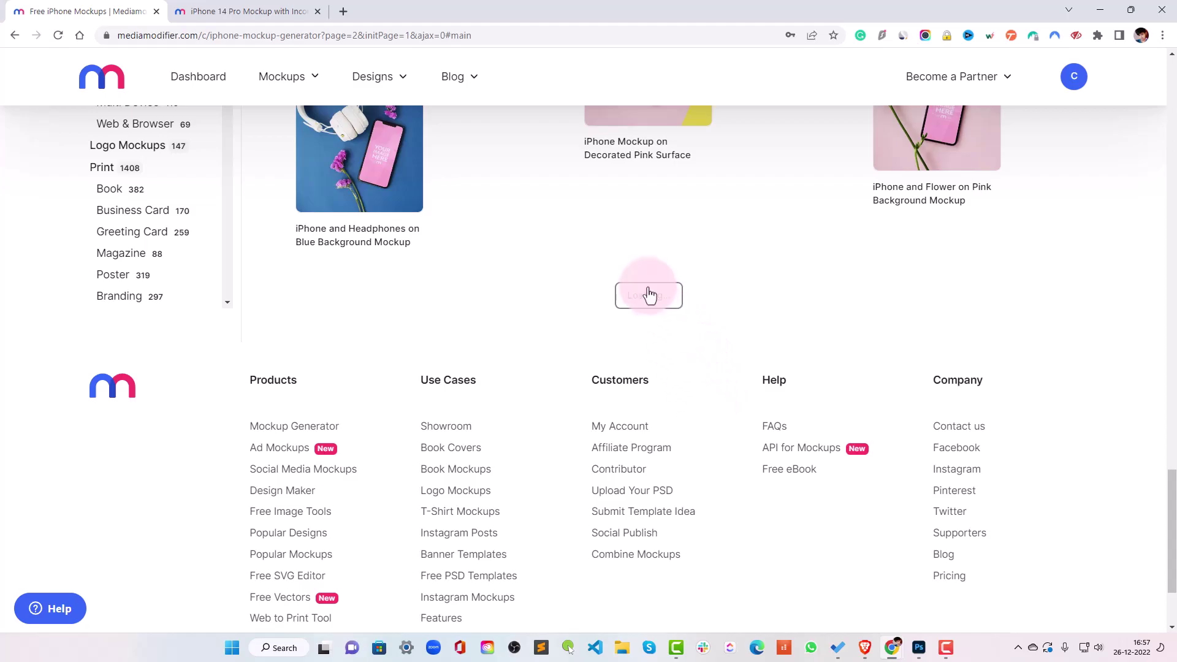
scroll(668, 317, up, 2)
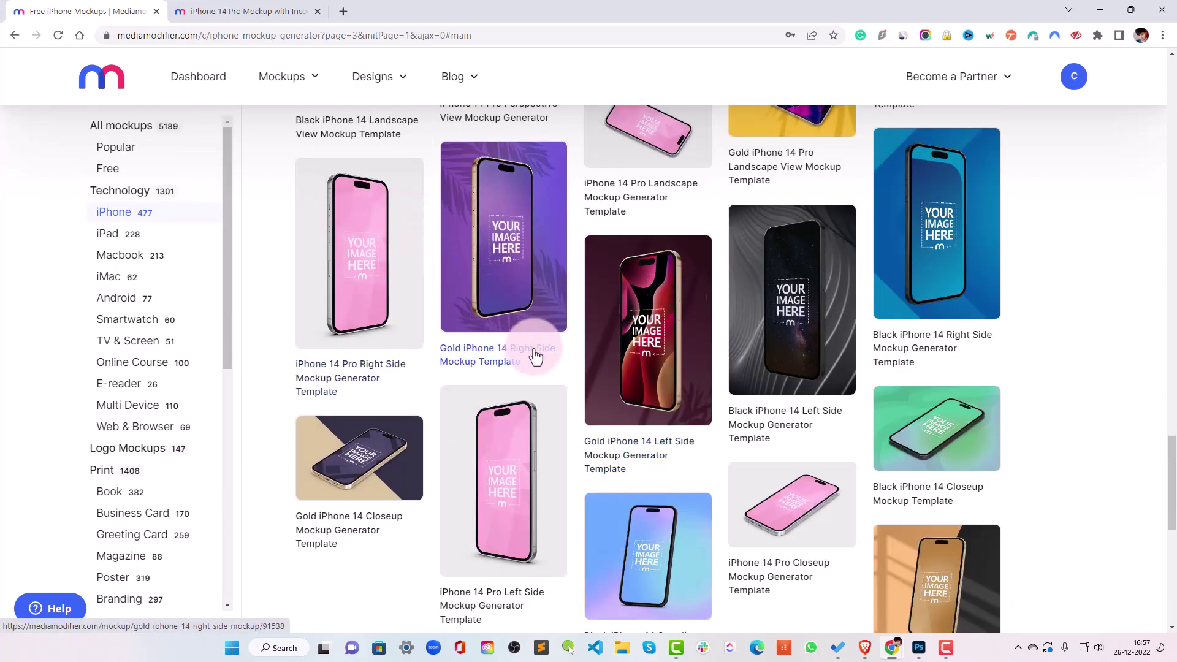
scroll(940, 451, down, 3)
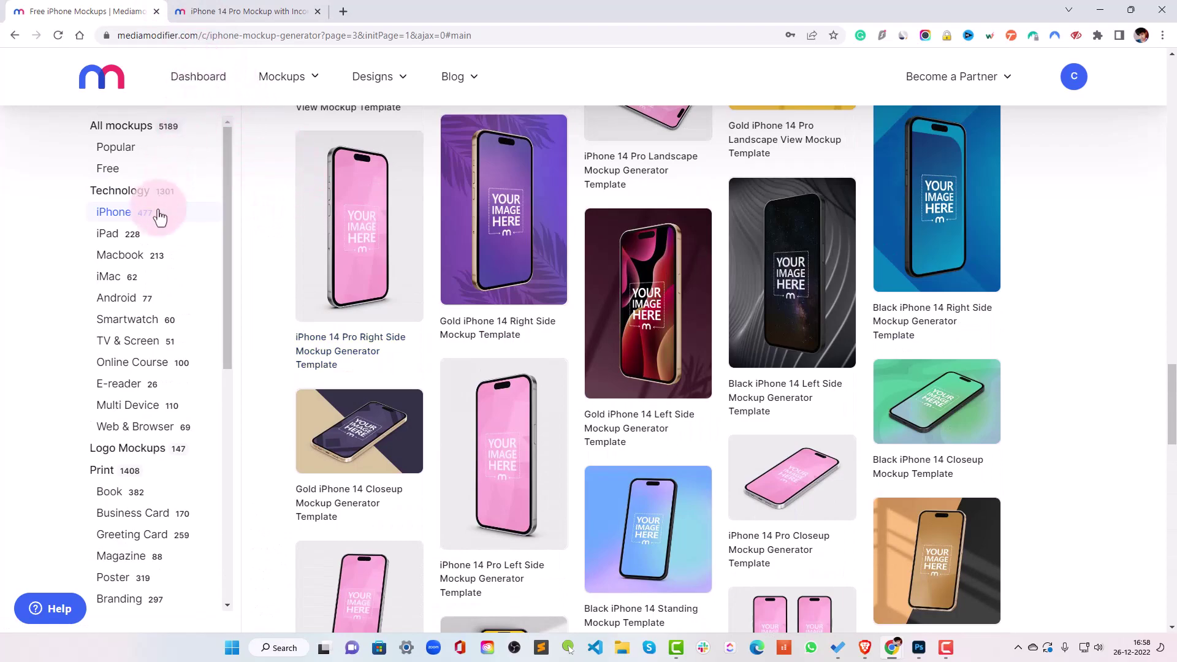
- Browse the Social media mockups category from the home page, then go back home
click(14, 35)
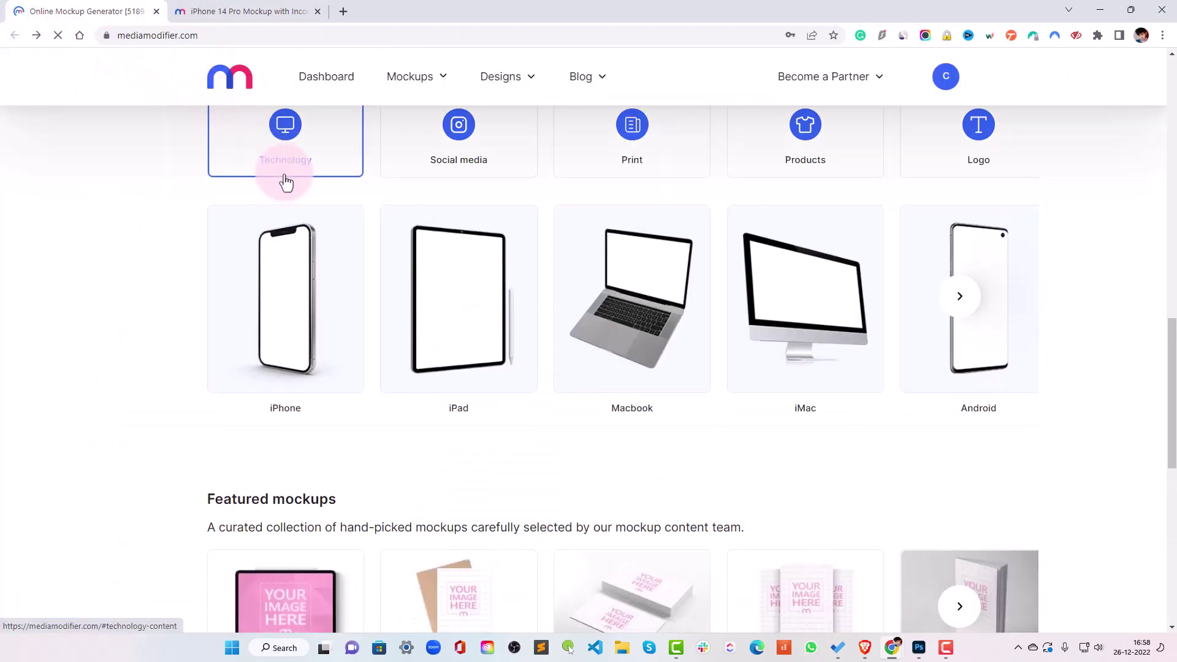
scroll(623, 334, up, 3)
scroll(511, 429, up, 2)
scroll(510, 429, down, 2)
click(471, 340)
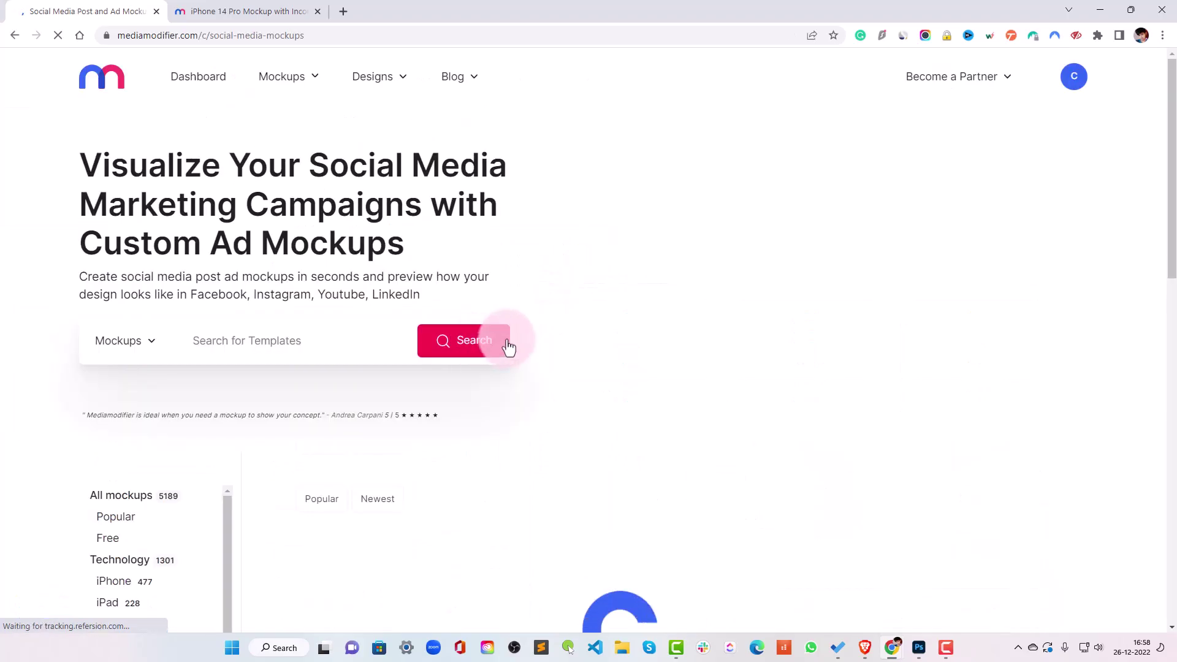
scroll(486, 342, down, 2)
scroll(494, 332, down, 2)
scroll(495, 333, down, 1)
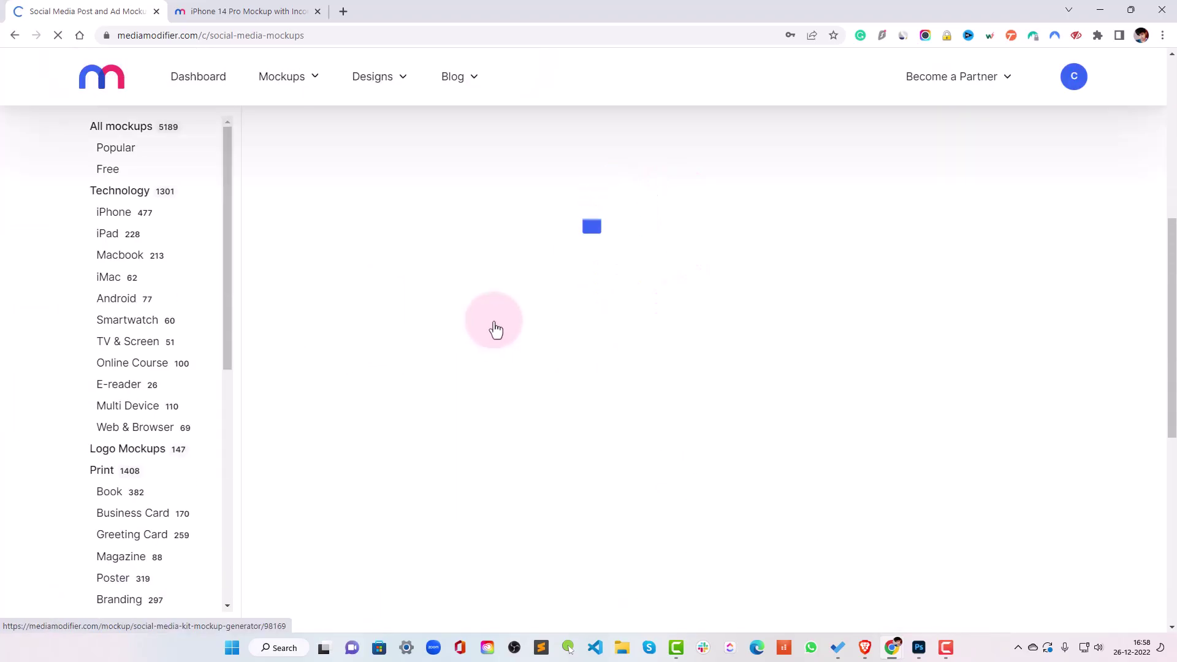
scroll(938, 368, down, 3)
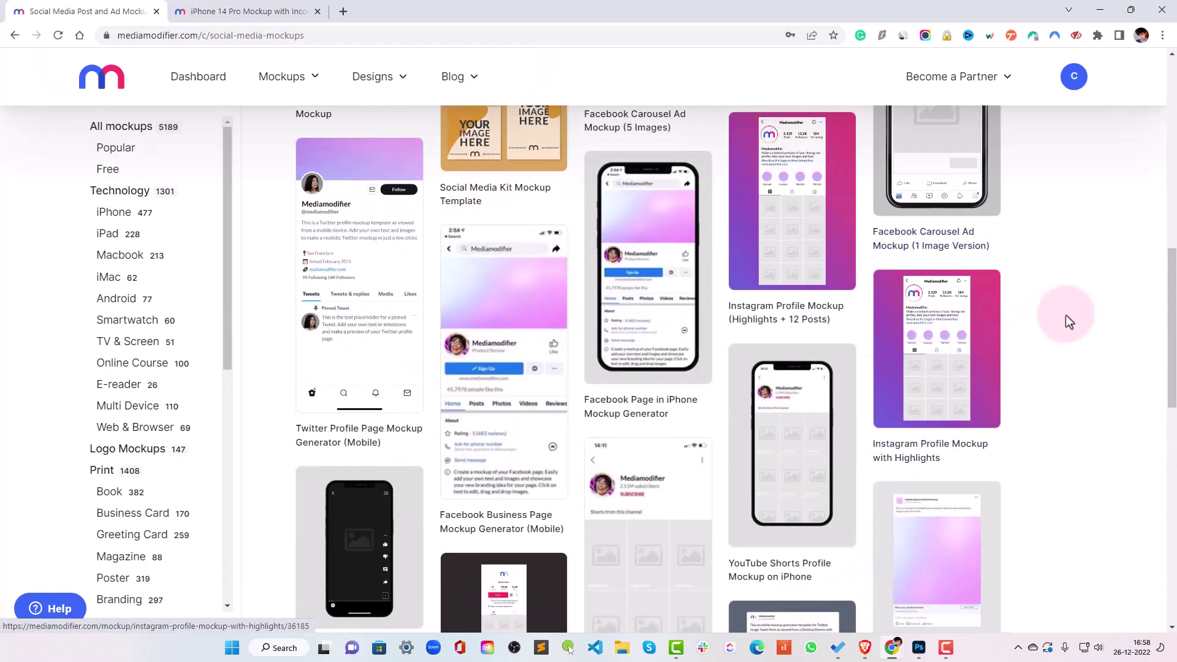
scroll(1012, 361, down, 3)
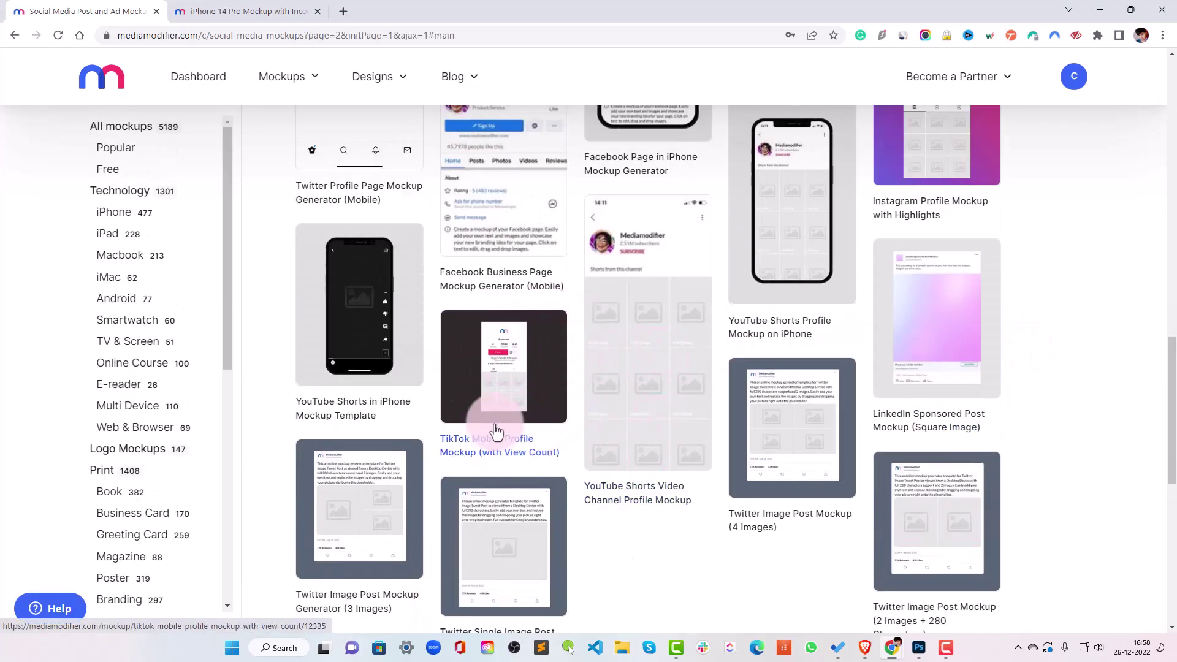
scroll(1158, 385, down, 3)
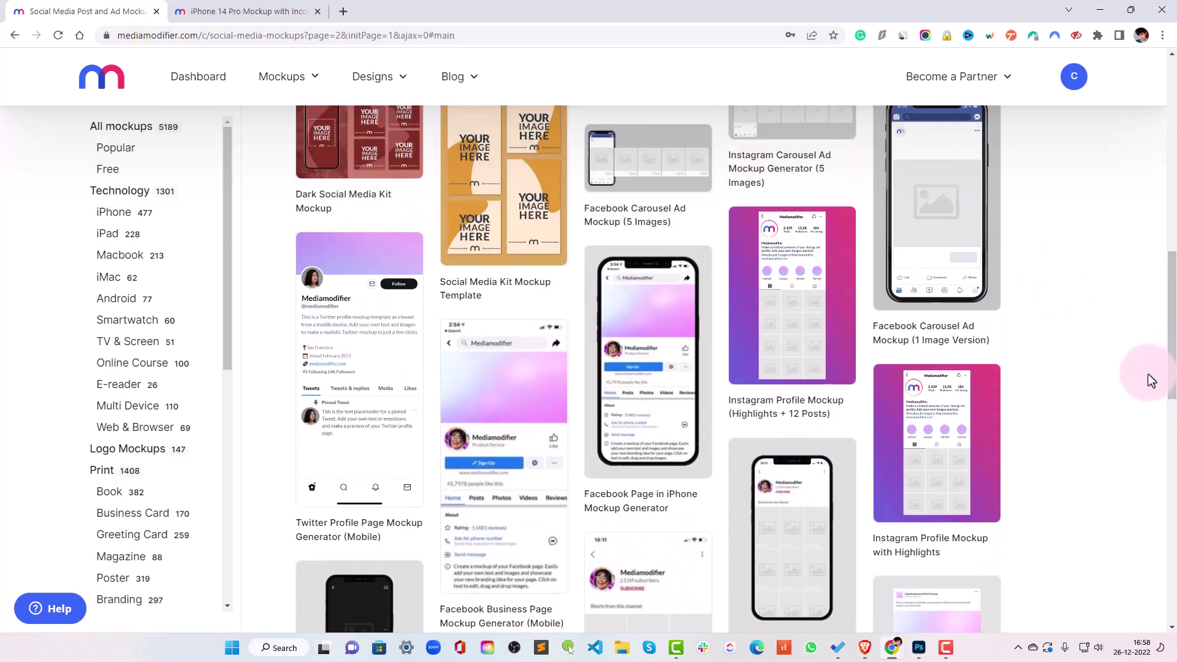
scroll(873, 285, down, 2)
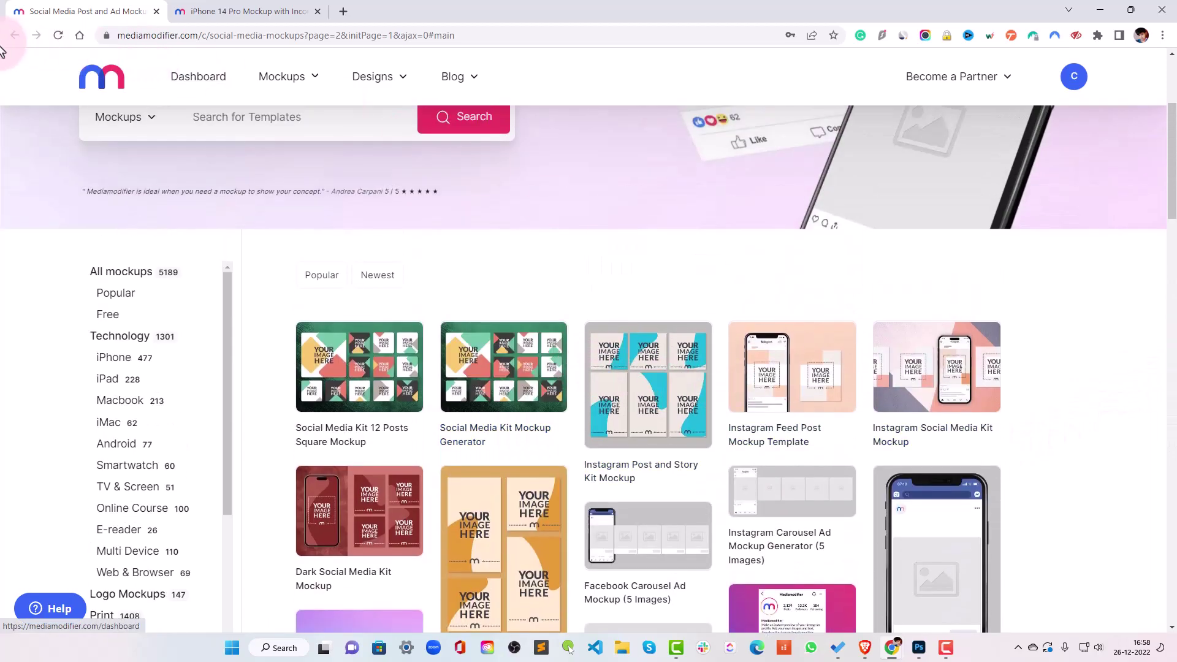
scroll(520, 368, down, 2)
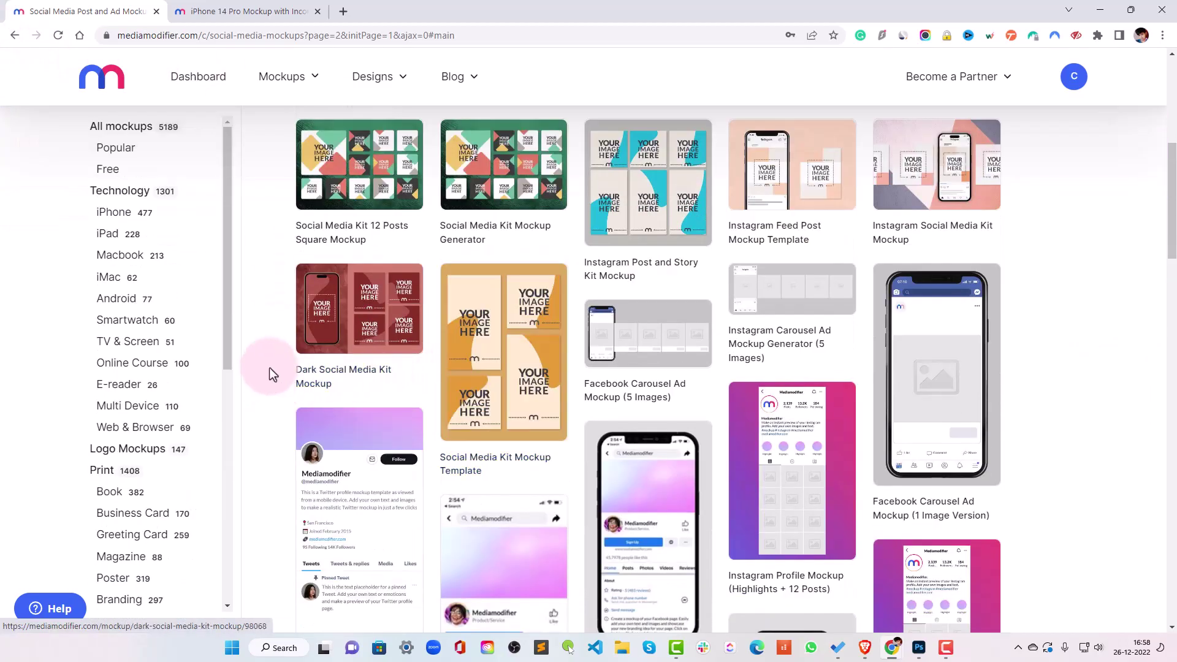
scroll(497, 432, down, 4)
scroll(411, 419, down, 5)
scroll(460, 419, down, 3)
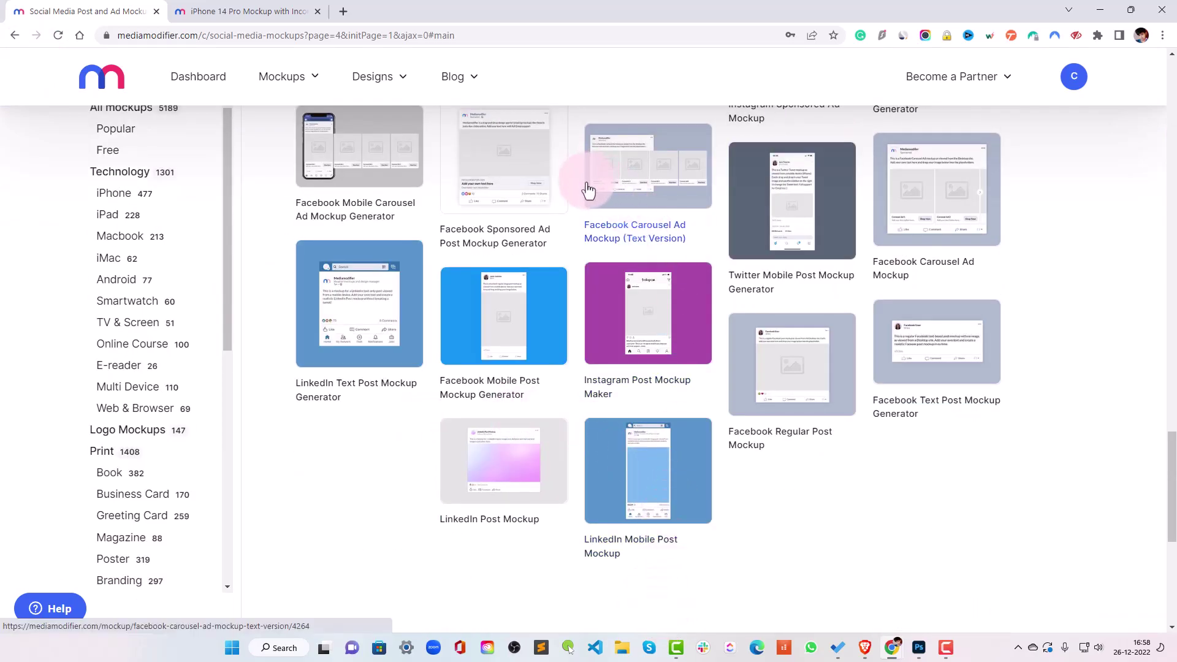
scroll(782, 341, down, 2)
scroll(803, 368, down, 2)
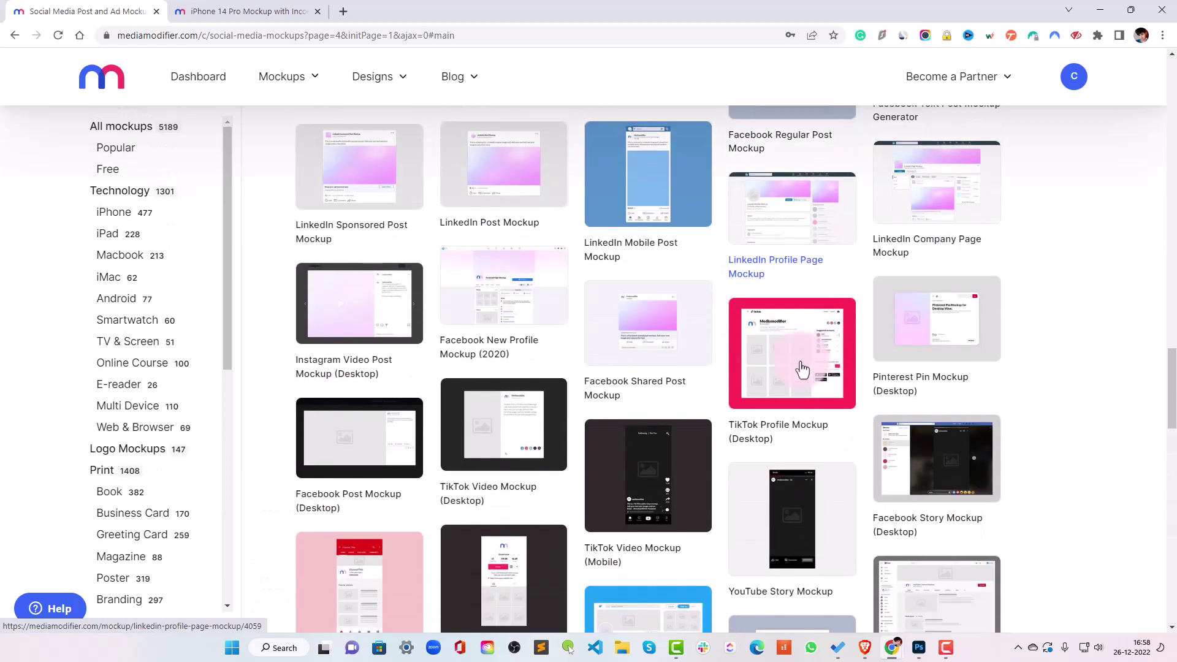
scroll(803, 369, down, 3)
scroll(808, 369, down, 3)
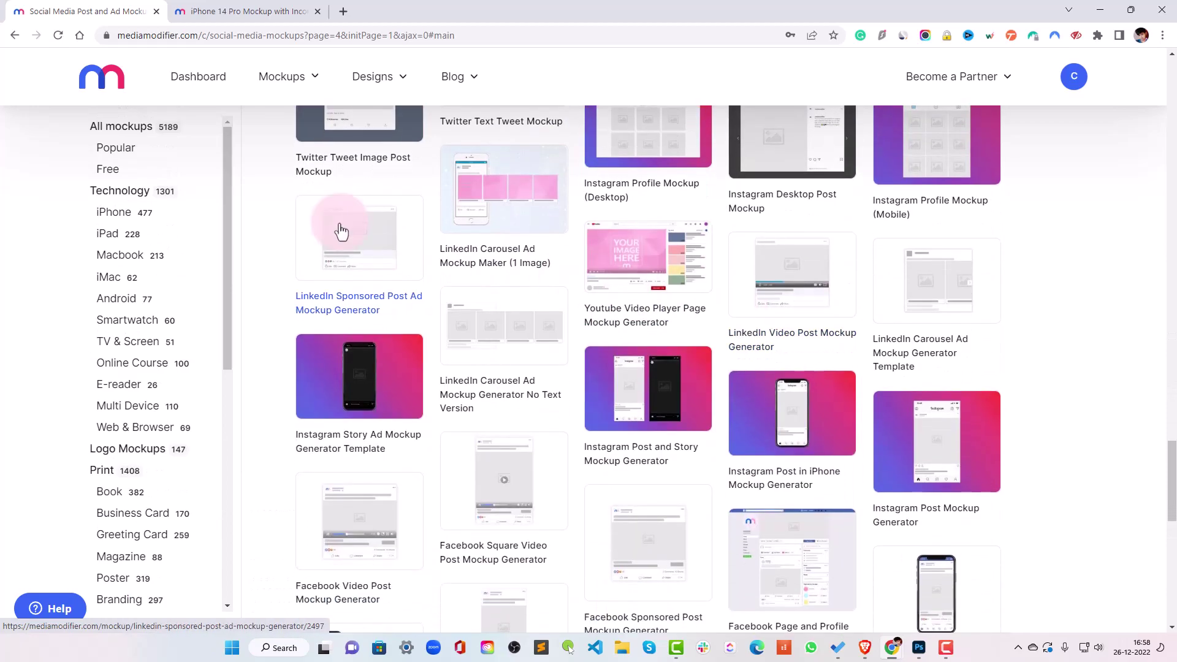
click(15, 38)
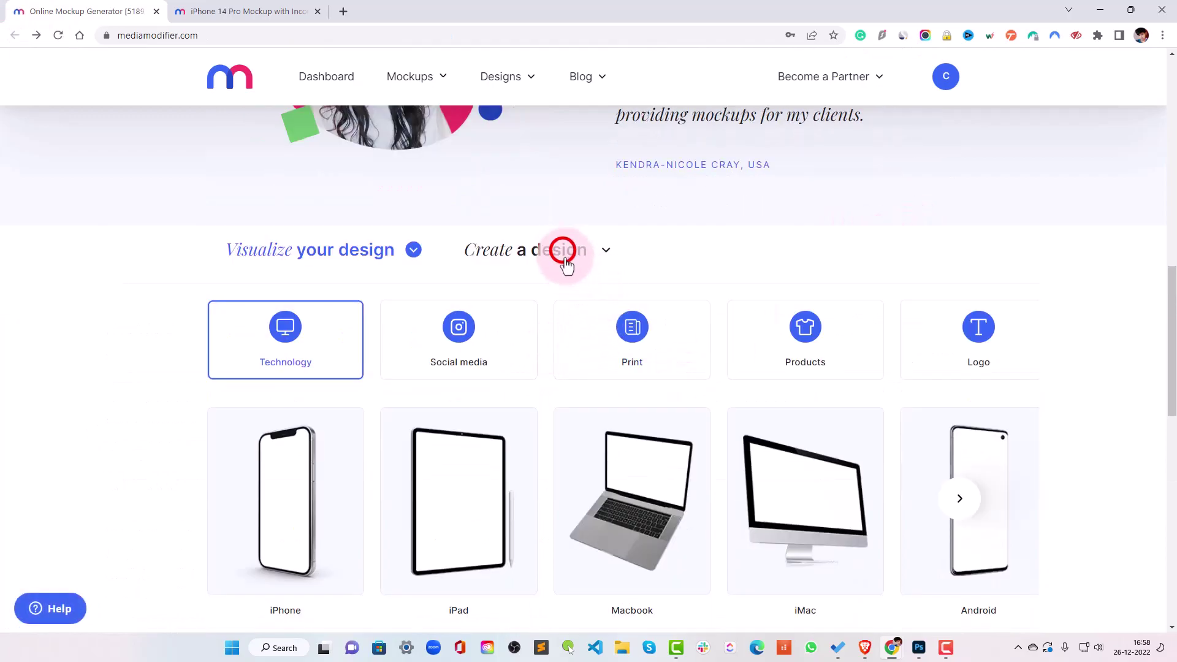
- Open the Instagram Post templates under Create a design and reload the page to browse them
click(561, 254)
scroll(569, 268, down, 2)
click(321, 276)
click(906, 446)
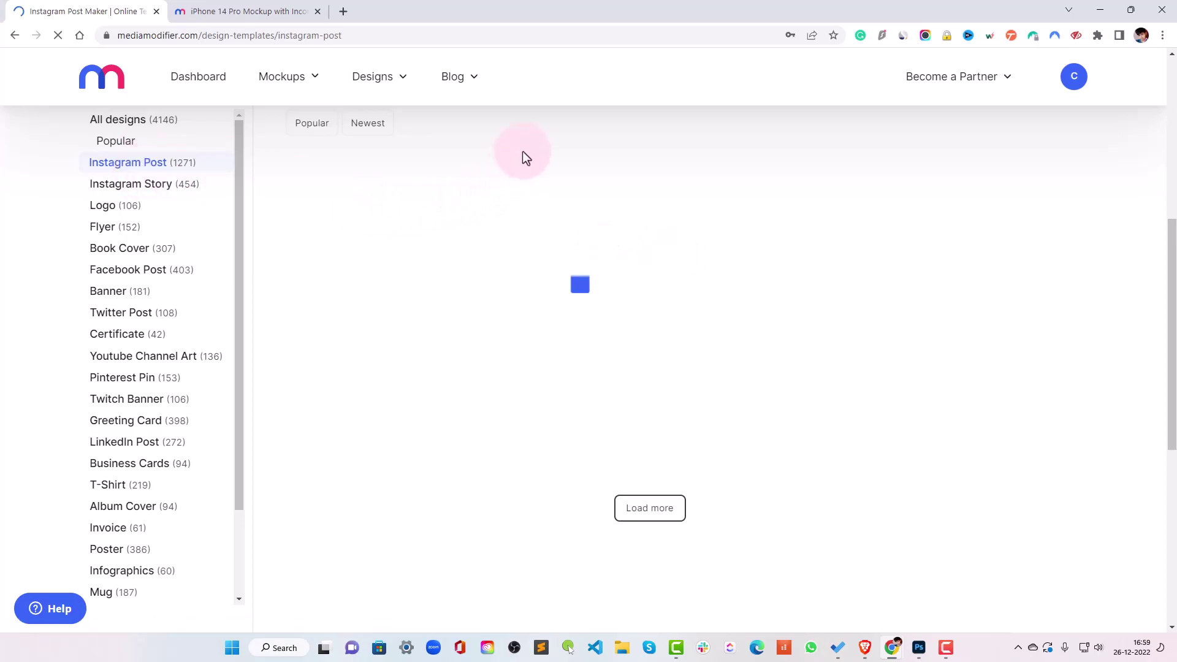
right_click(133, 18)
click(186, 103)
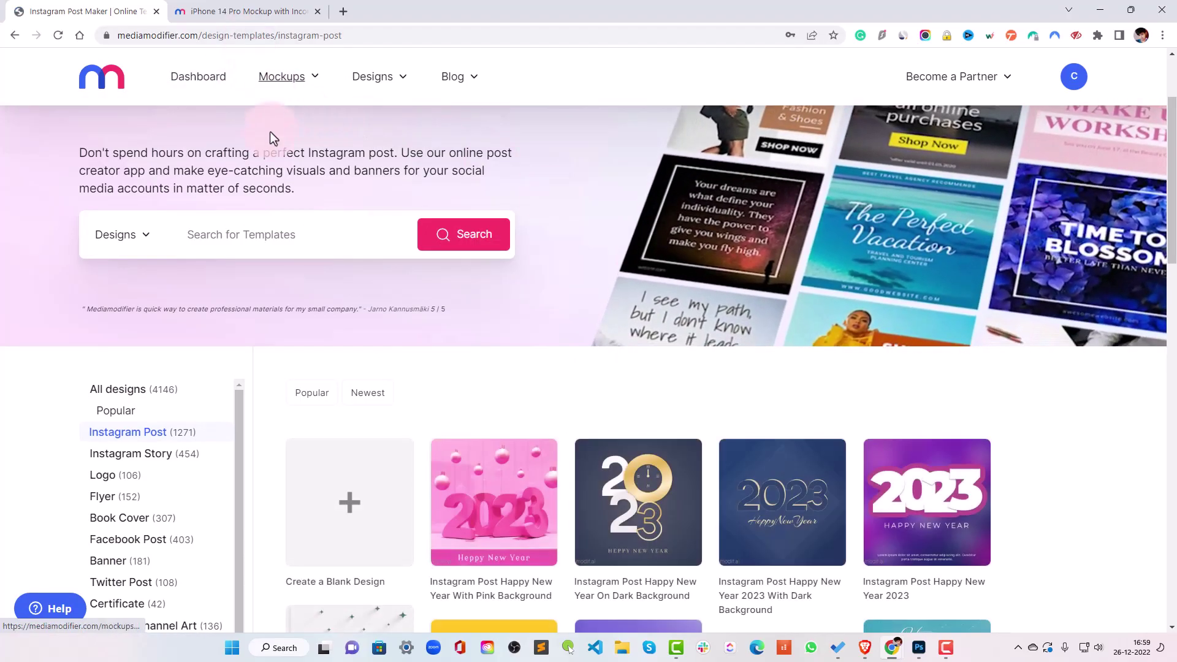
scroll(451, 354, down, 3)
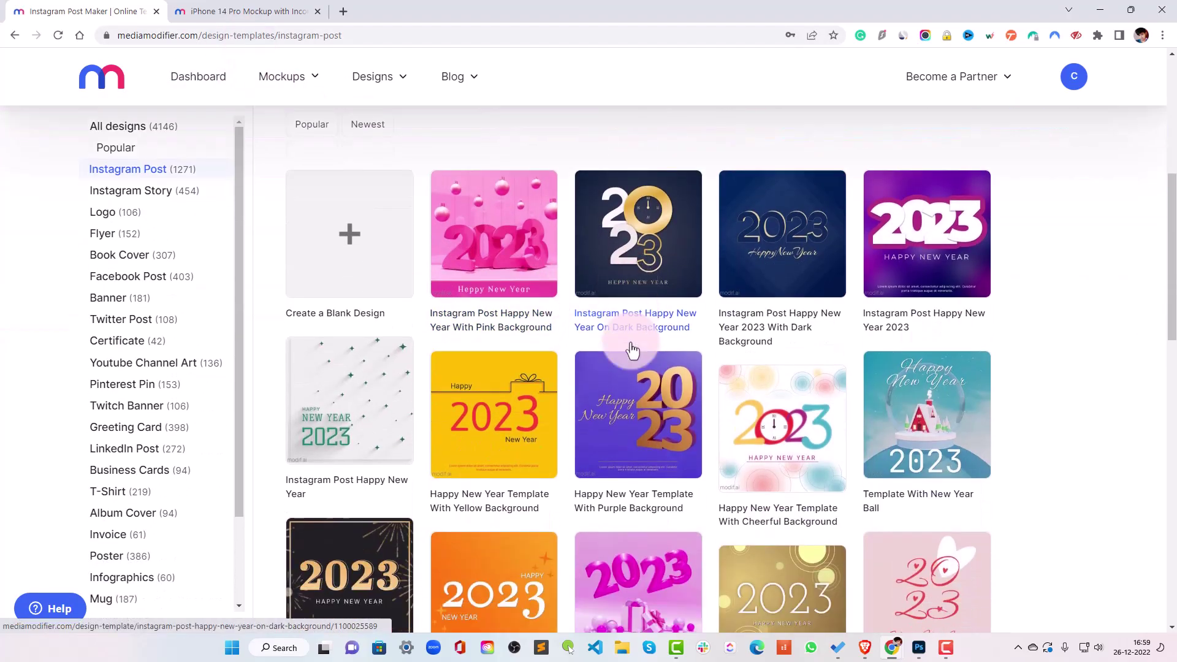
scroll(632, 350, down, 2)
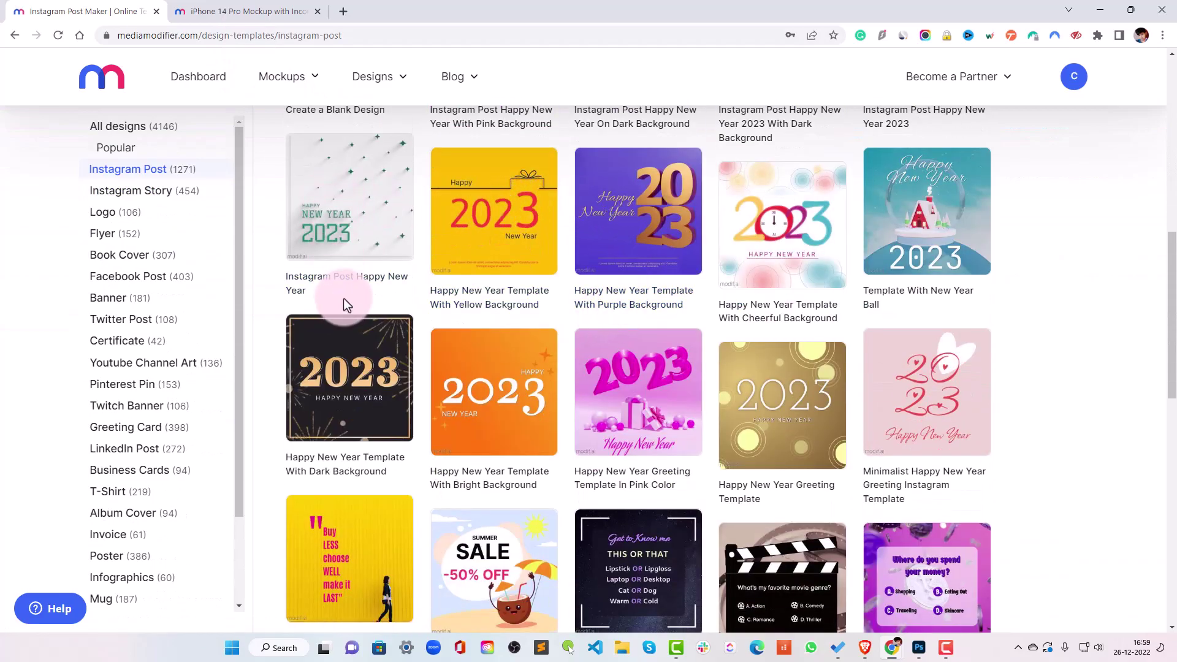
scroll(350, 307, down, 2)
scroll(579, 319, down, 1)
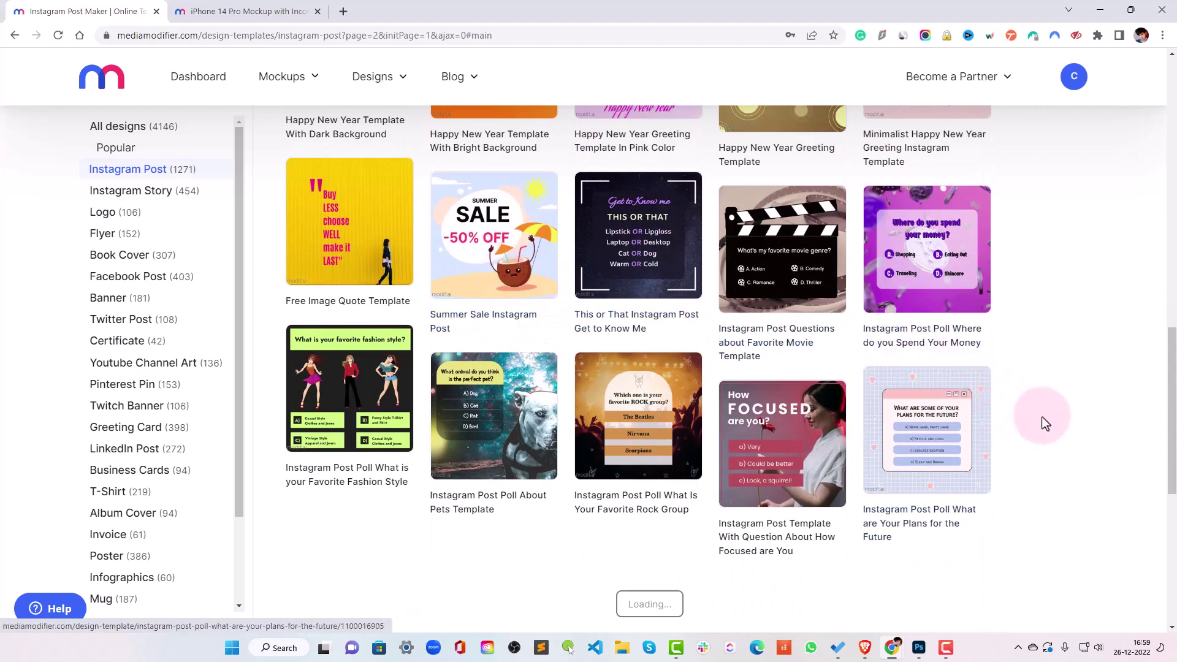
scroll(1042, 429, up, 4)
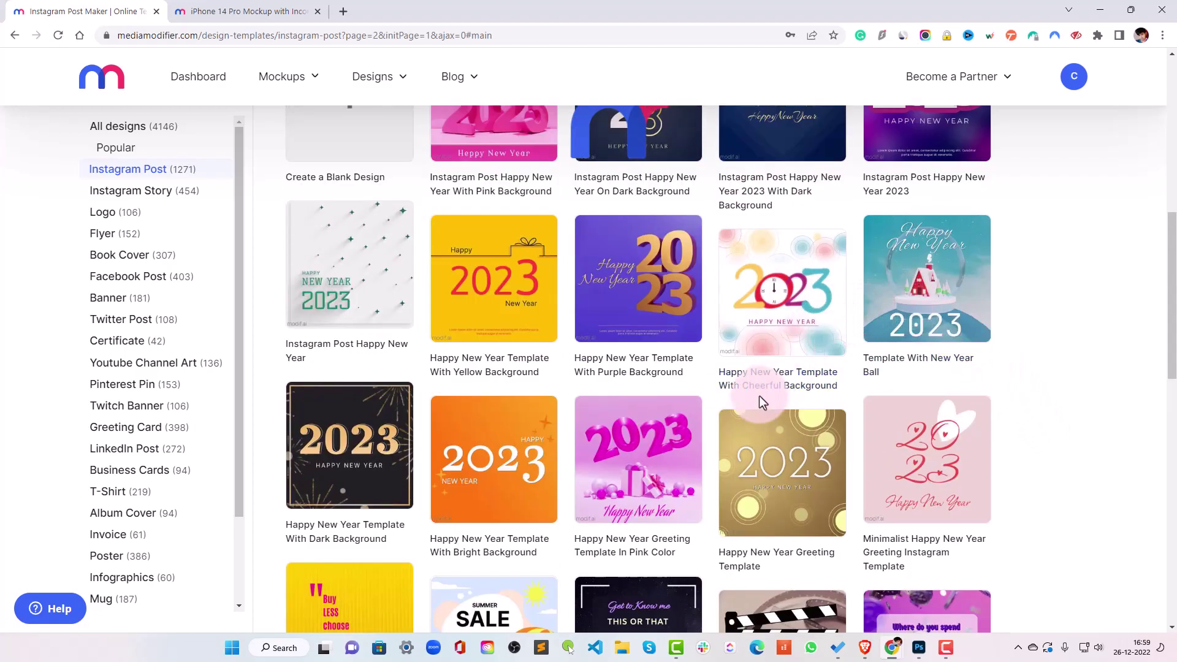
scroll(727, 405, up, 2)
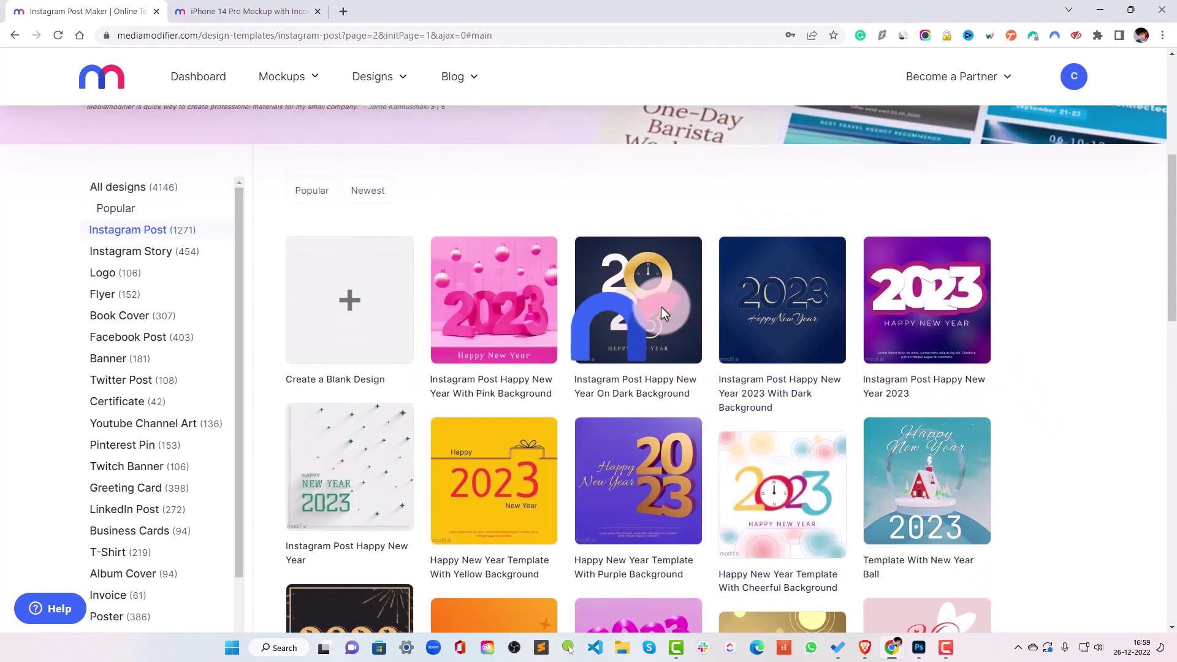
scroll(1058, 405, down, 5)
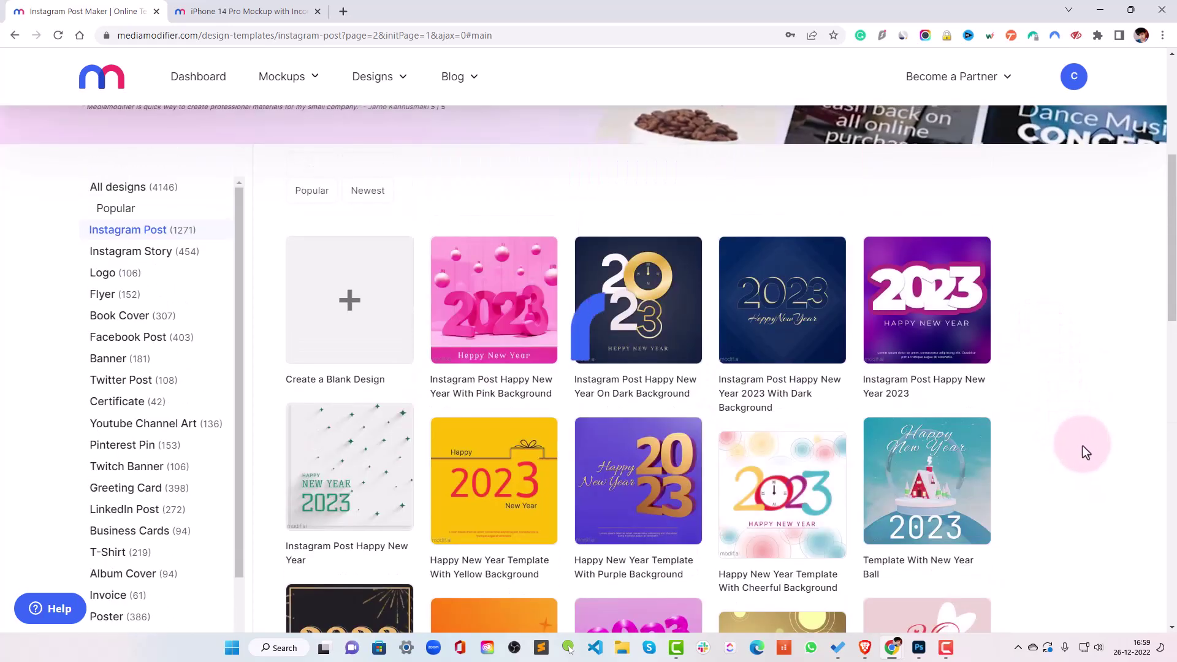
scroll(1072, 432, up, 5)
scroll(920, 505, up, 4)
scroll(700, 396, down, 5)
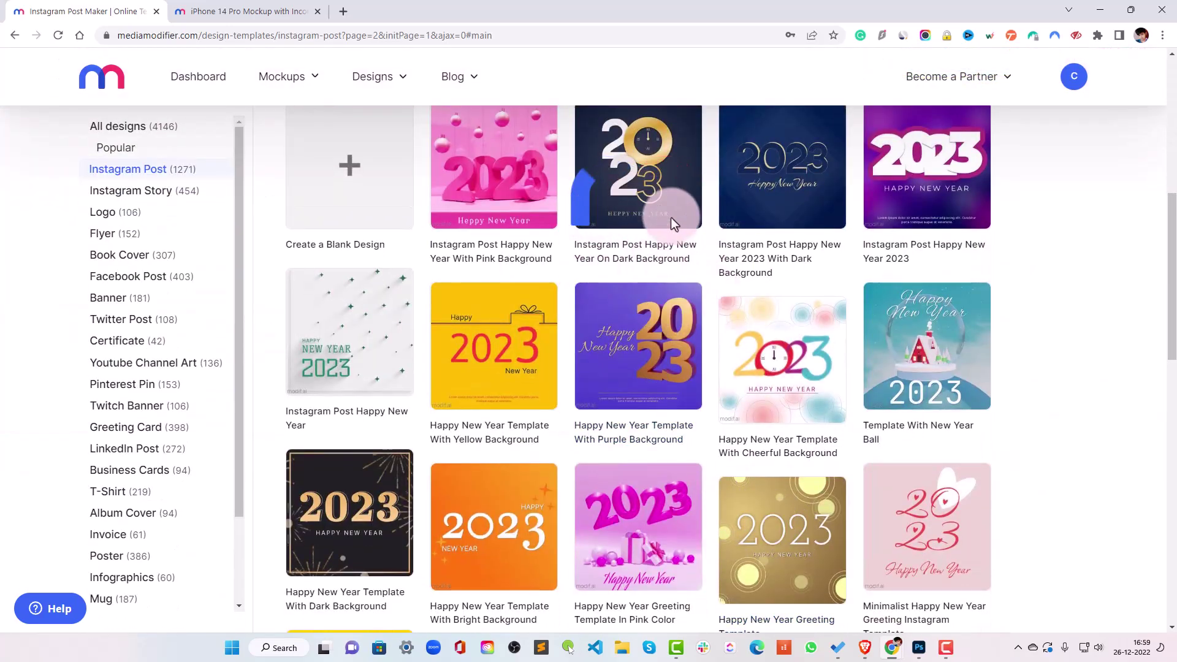
scroll(644, 239, down, 5)
scroll(694, 313, down, 2)
scroll(700, 359, up, 4)
scroll(710, 384, down, 2)
scroll(710, 385, down, 1)
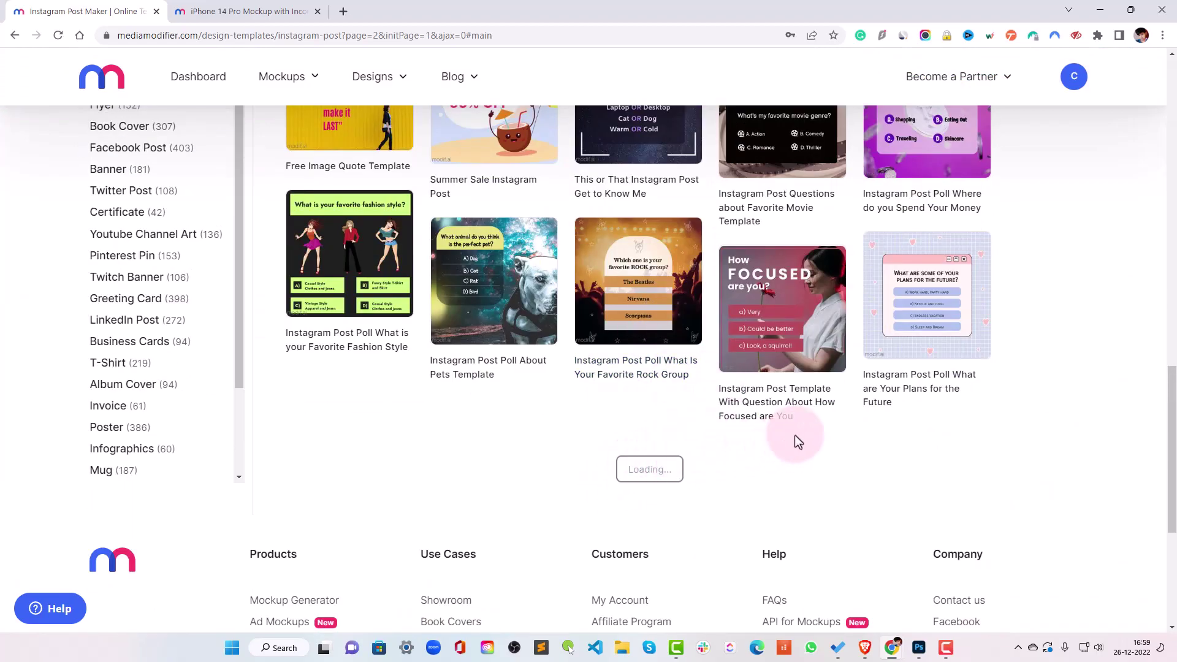
scroll(796, 436, up, 10)
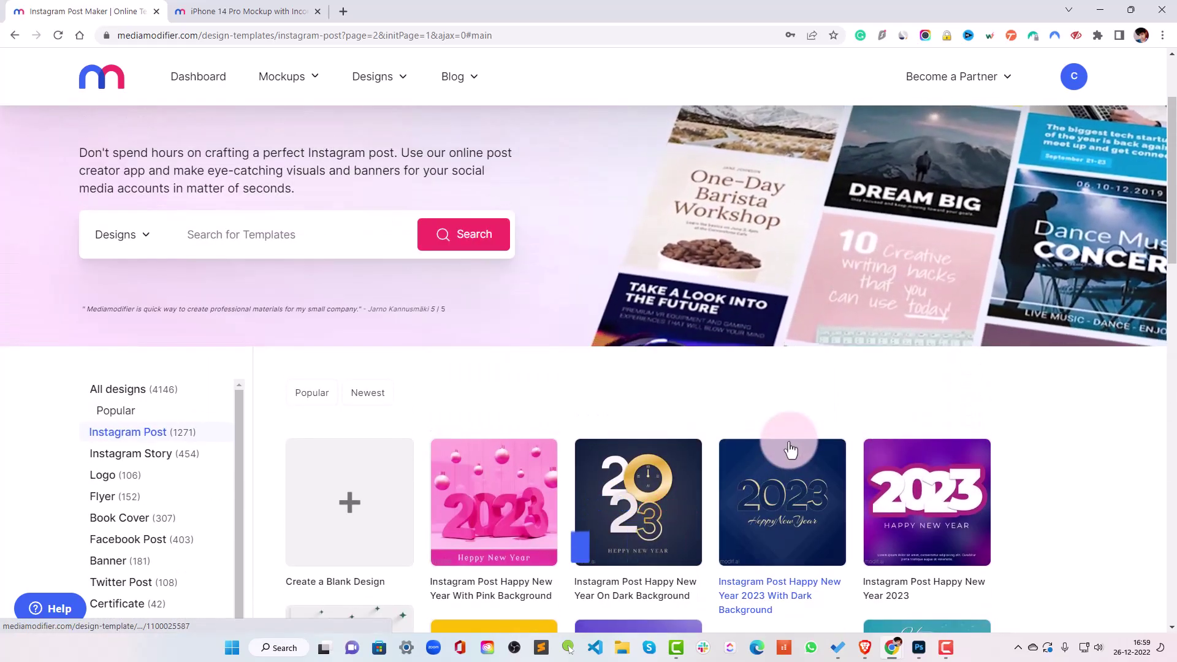
scroll(791, 449, down, 5)
scroll(791, 449, down, 3)
scroll(792, 449, down, 2)
scroll(789, 453, up, 2)
scroll(789, 452, up, 5)
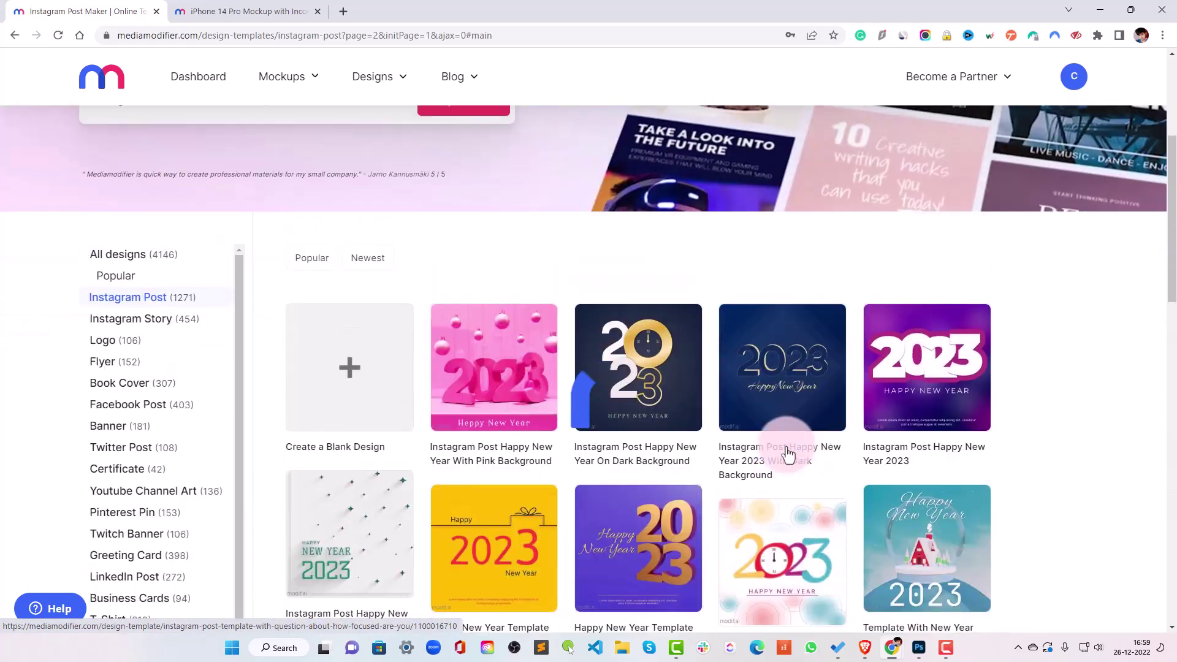
- In the second tab, start a blank design from the Latest designs catalogue
click(285, 8)
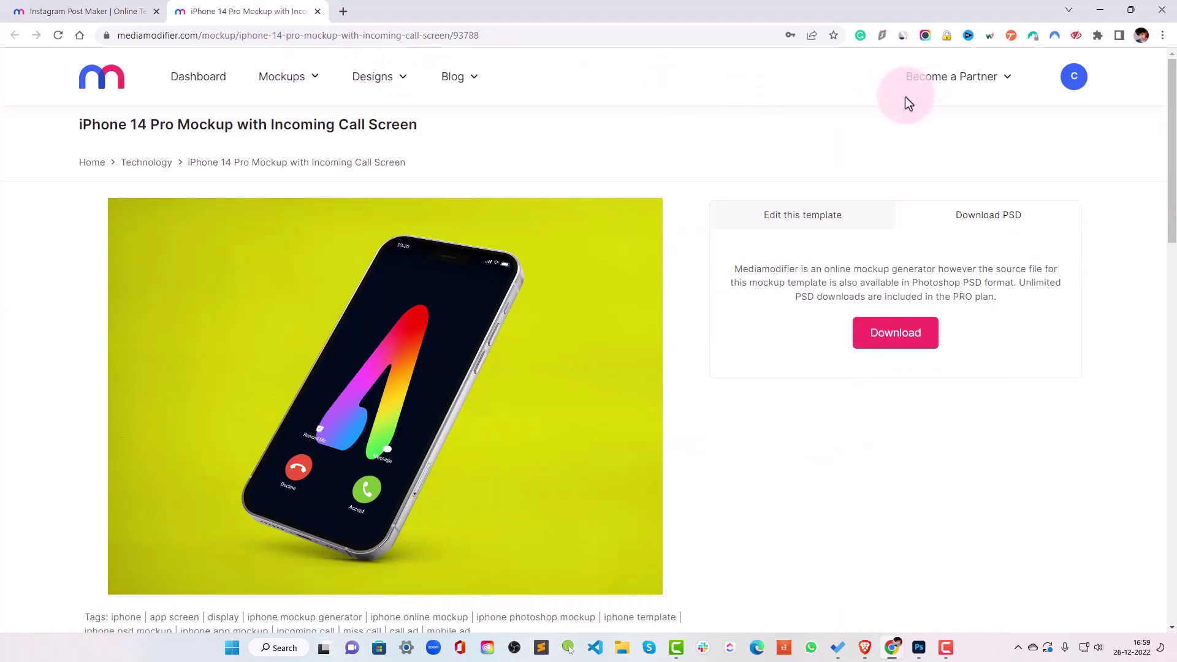
mouse_move(377, 76)
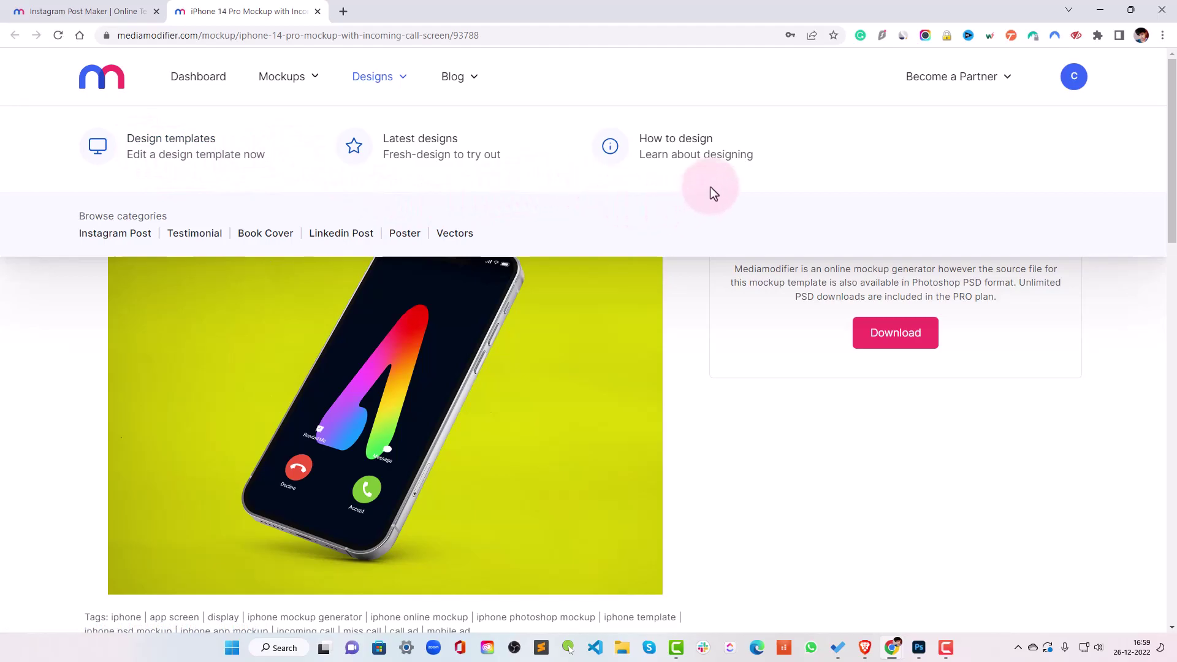
click(444, 150)
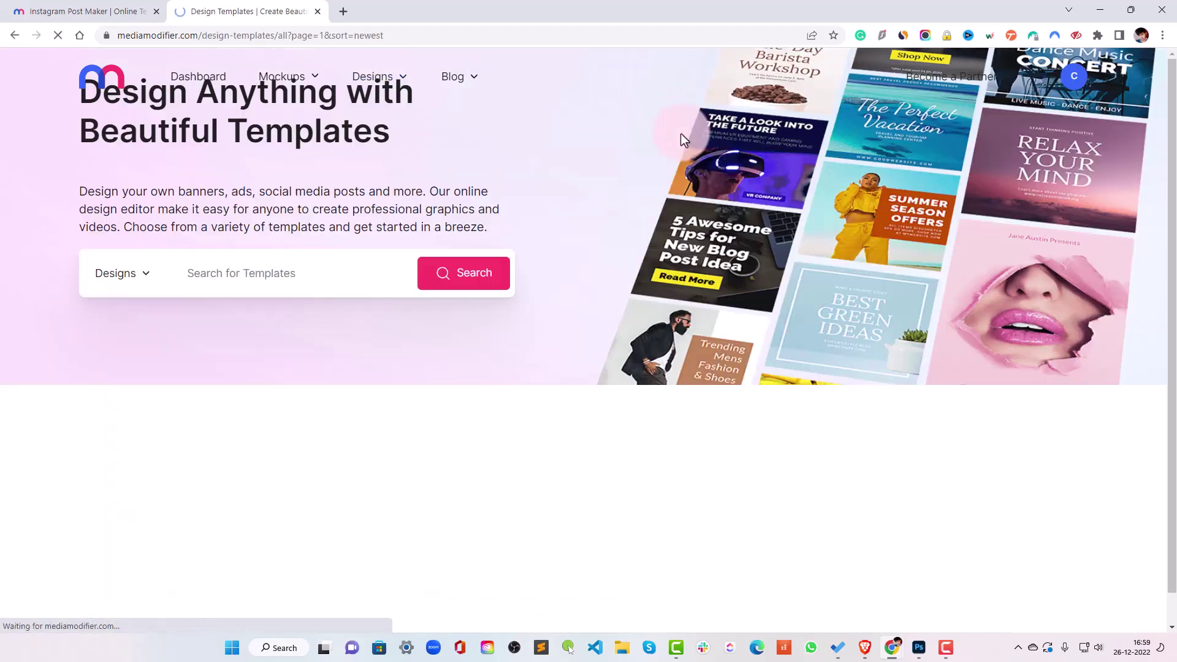
scroll(684, 209, down, 3)
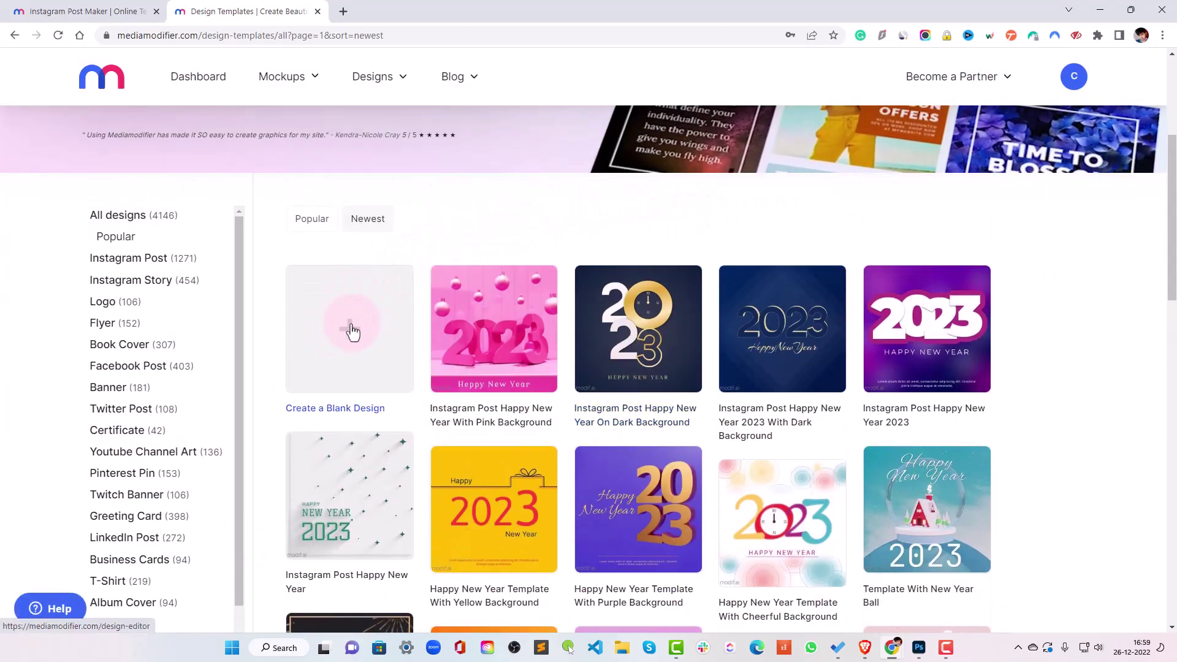
click(360, 340)
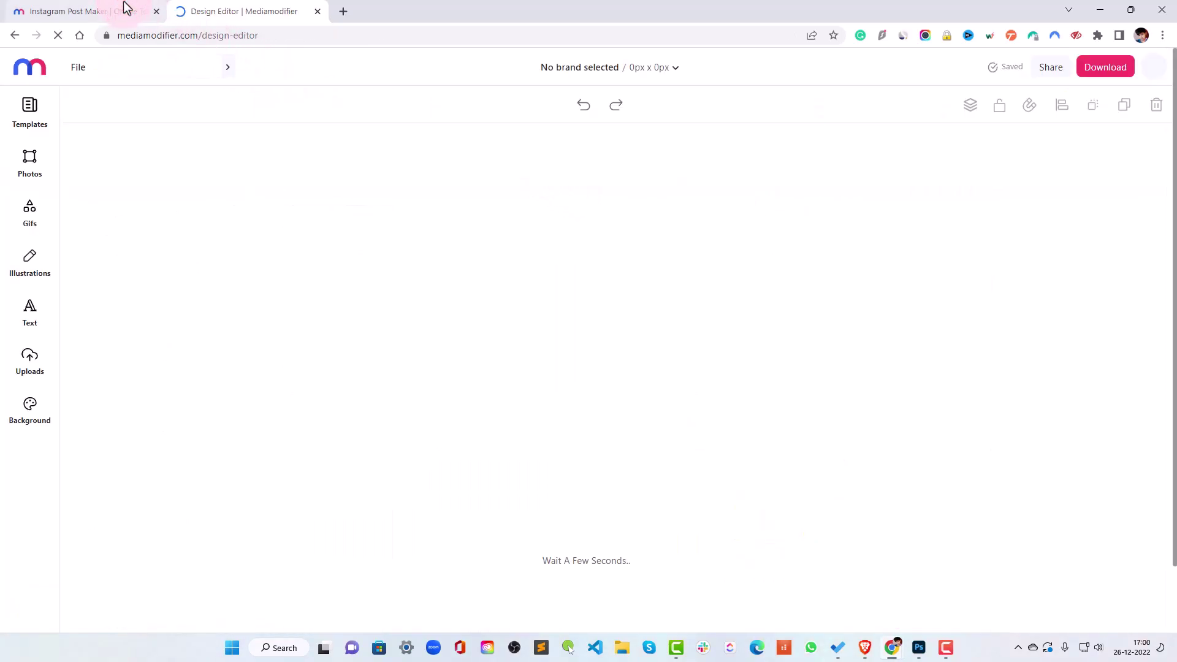
- Switch to the blank 1080 × 1080 px design tab and open the Templates panel
click(123, 12)
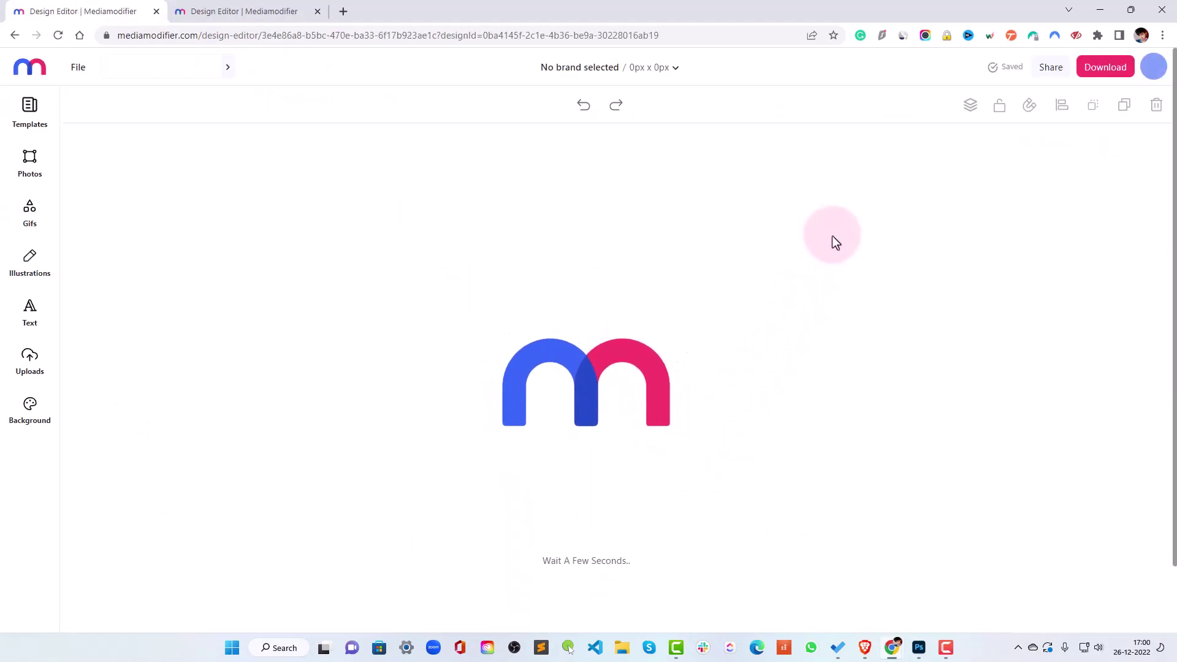
click(275, 10)
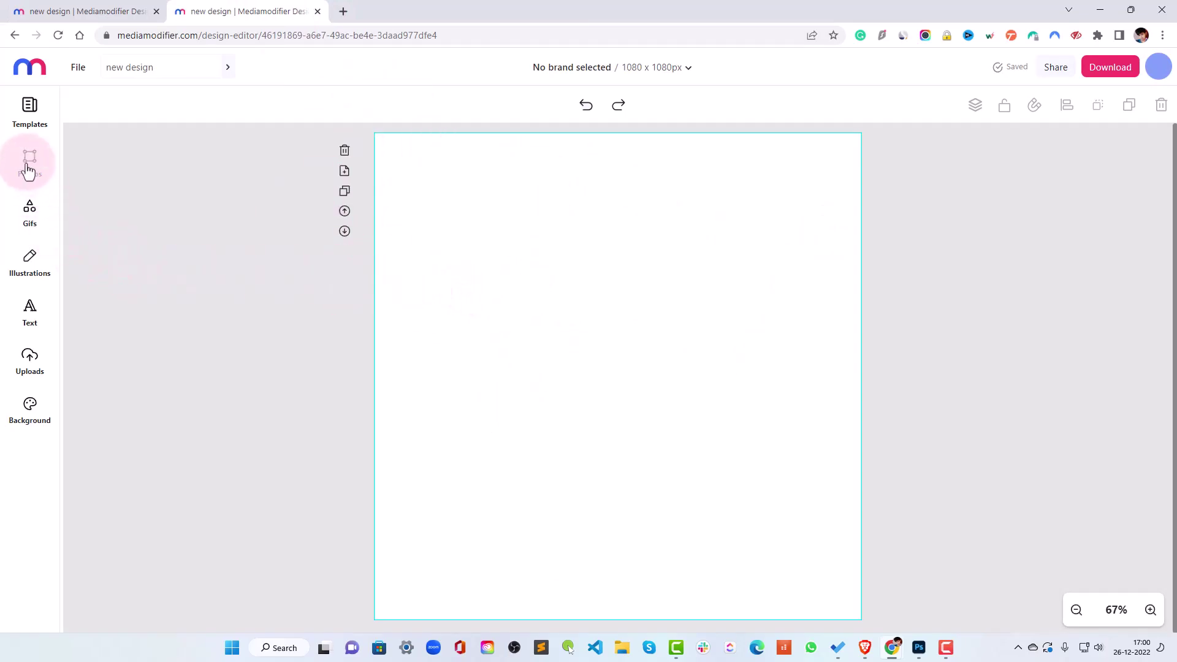
click(30, 130)
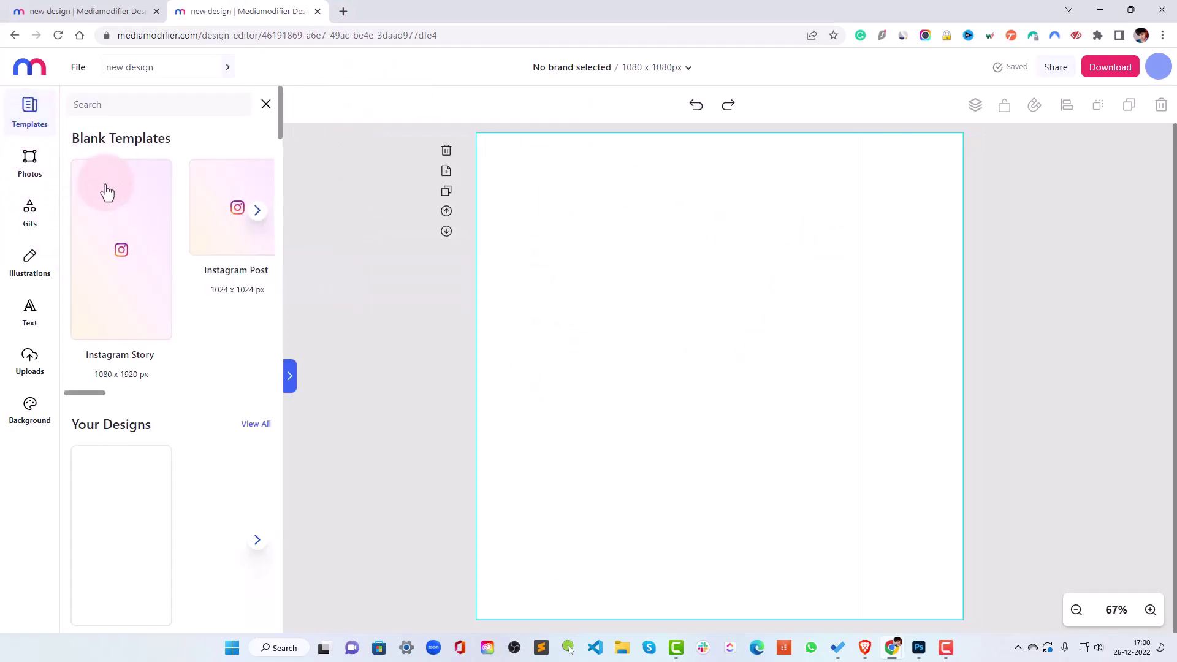
scroll(138, 240, down, 1)
scroll(147, 240, down, 3)
scroll(157, 276, down, 2)
scroll(166, 310, down, 3)
scroll(147, 310, down, 2)
- Add a pastel wave illustration from Abstract Backgrounds and stretch it across the whole canvas
click(27, 261)
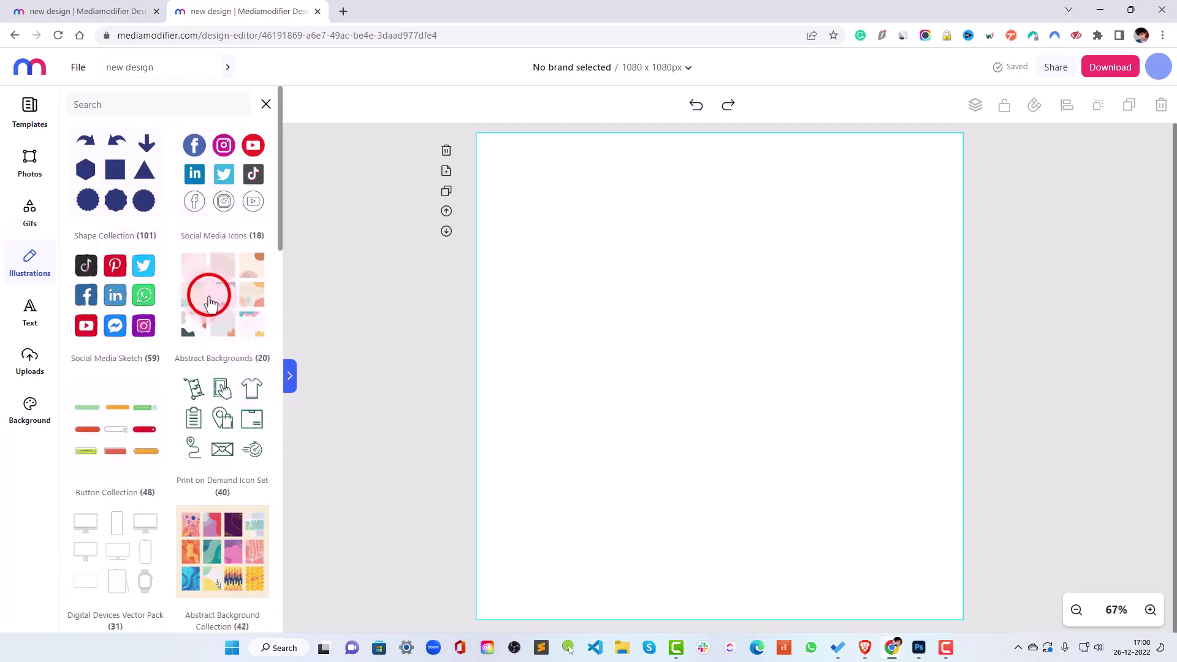
click(210, 303)
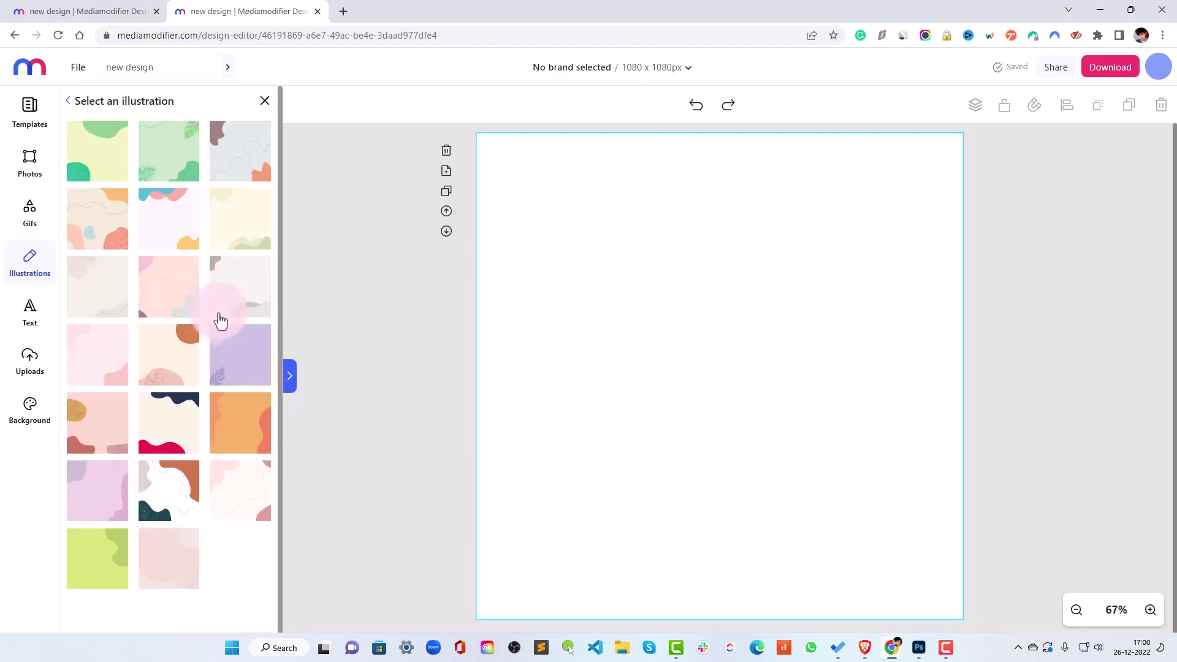
click(165, 220)
drag(701, 357, 536, 195)
click(633, 301)
mouse_move(633, 302)
mouse_down()
mouse_move(947, 634)
mouse_move(970, 645)
mouse_up()
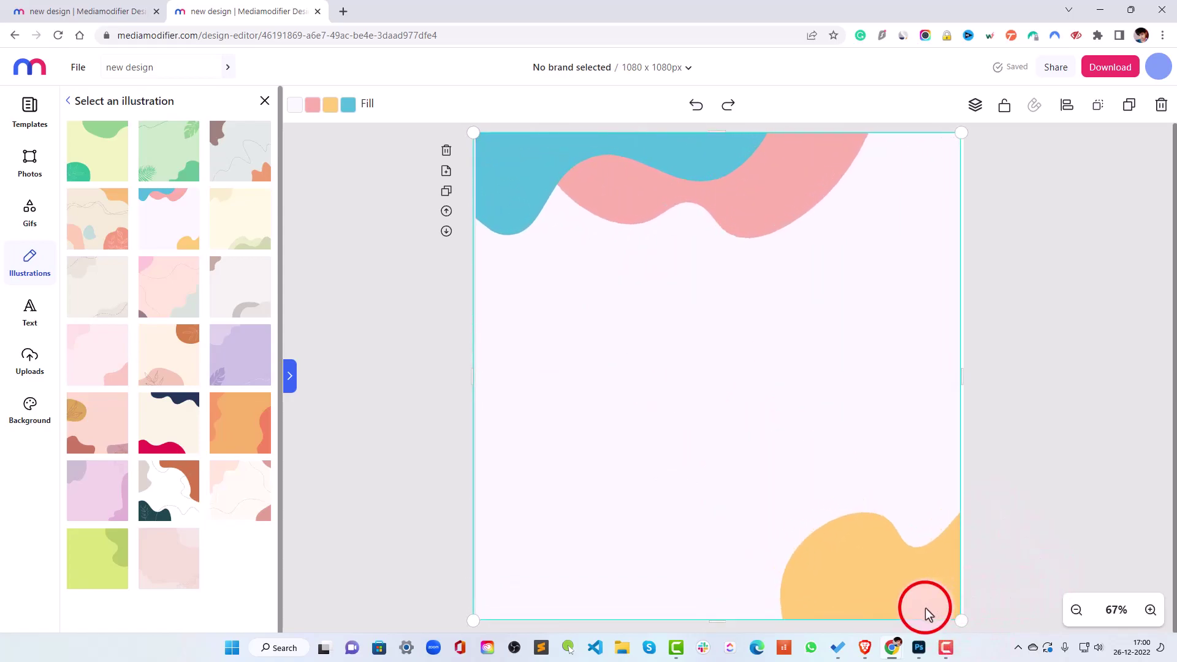
drag(962, 623, 972, 631)
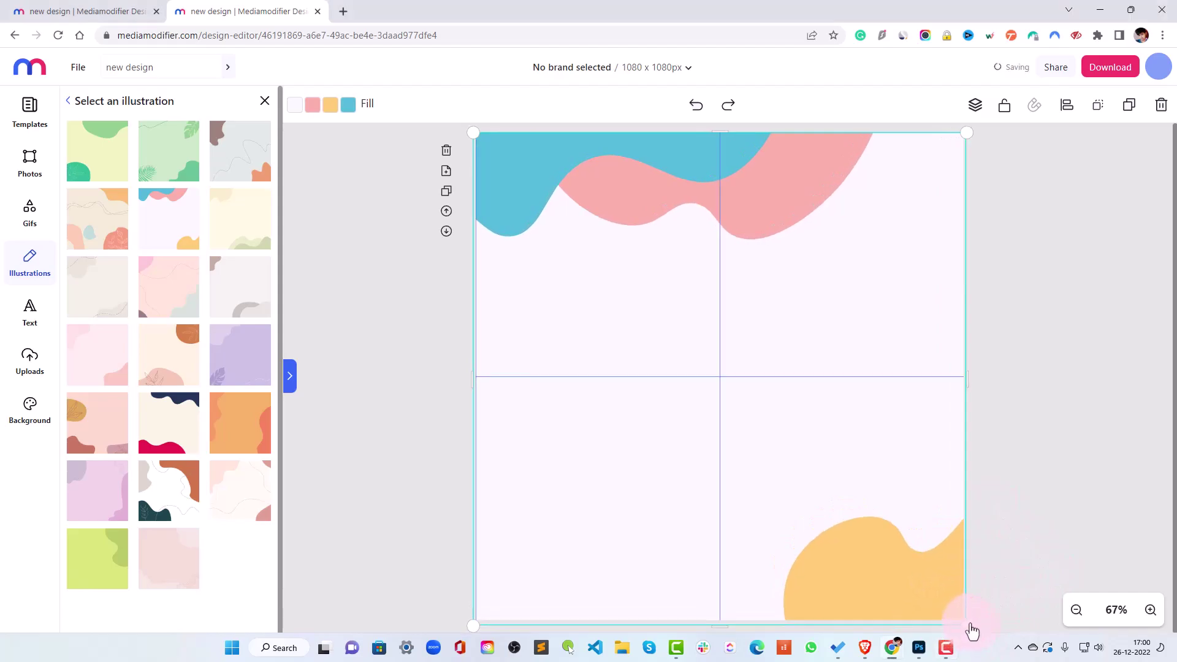
click(1077, 414)
- Add a Heading text box at the canvas centre reading 'Thanks for 50k Followers'
click(36, 304)
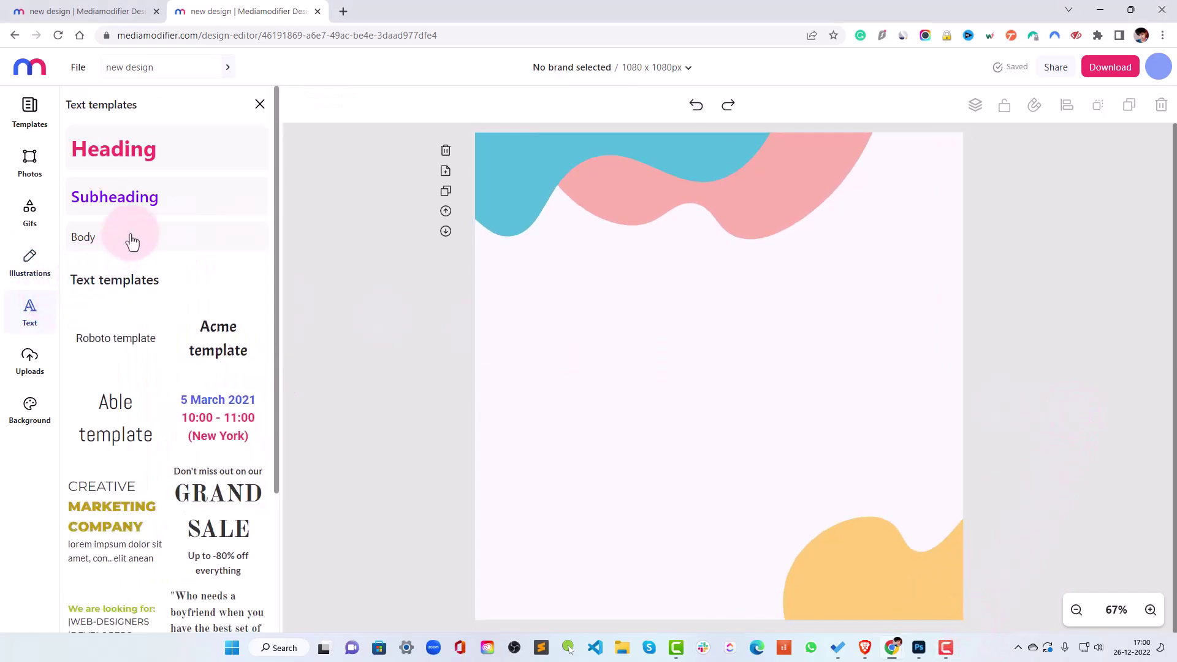
scroll(202, 449, down, 3)
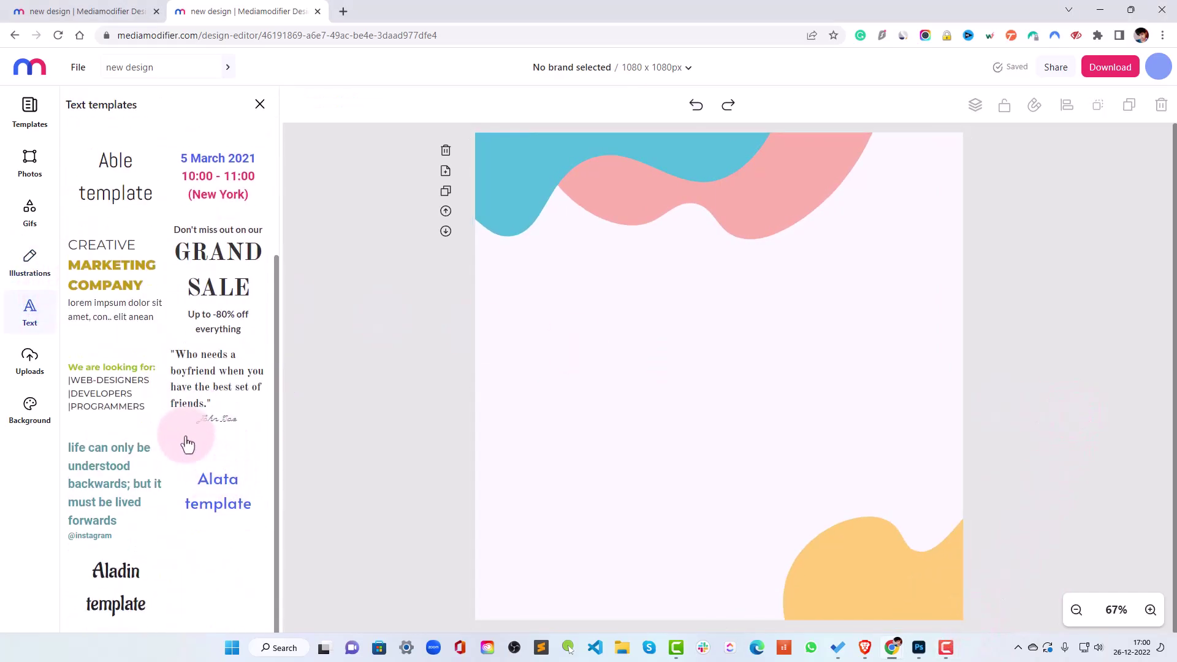
scroll(187, 444, up, 3)
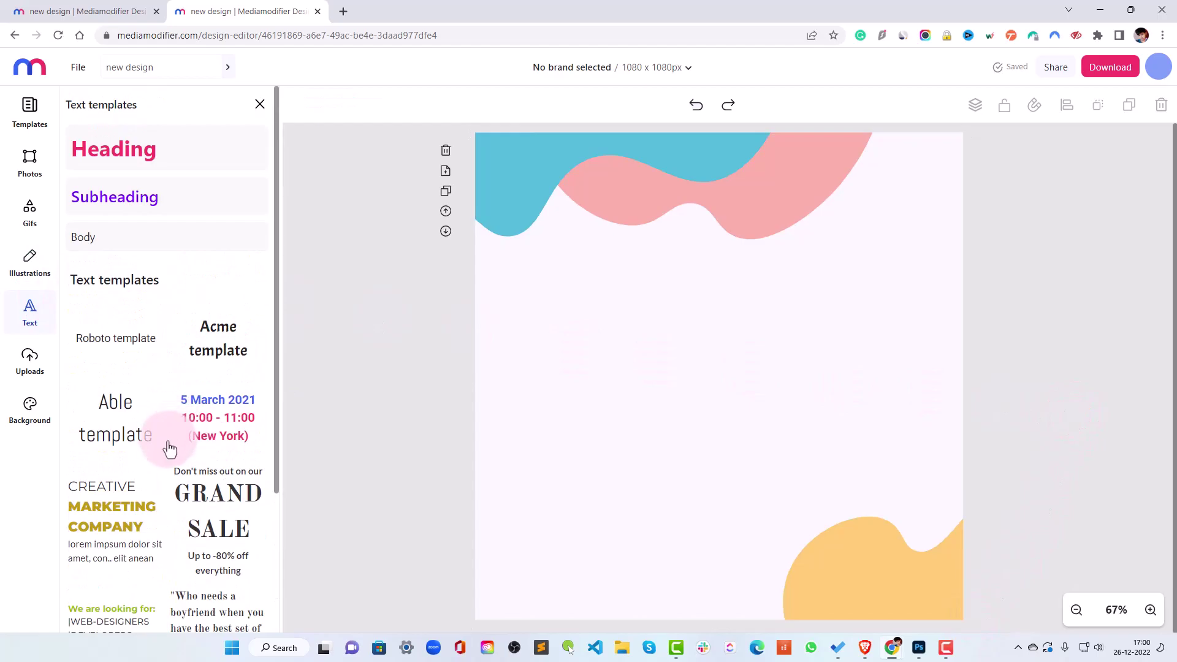
click(154, 163)
drag(625, 381, 634, 341)
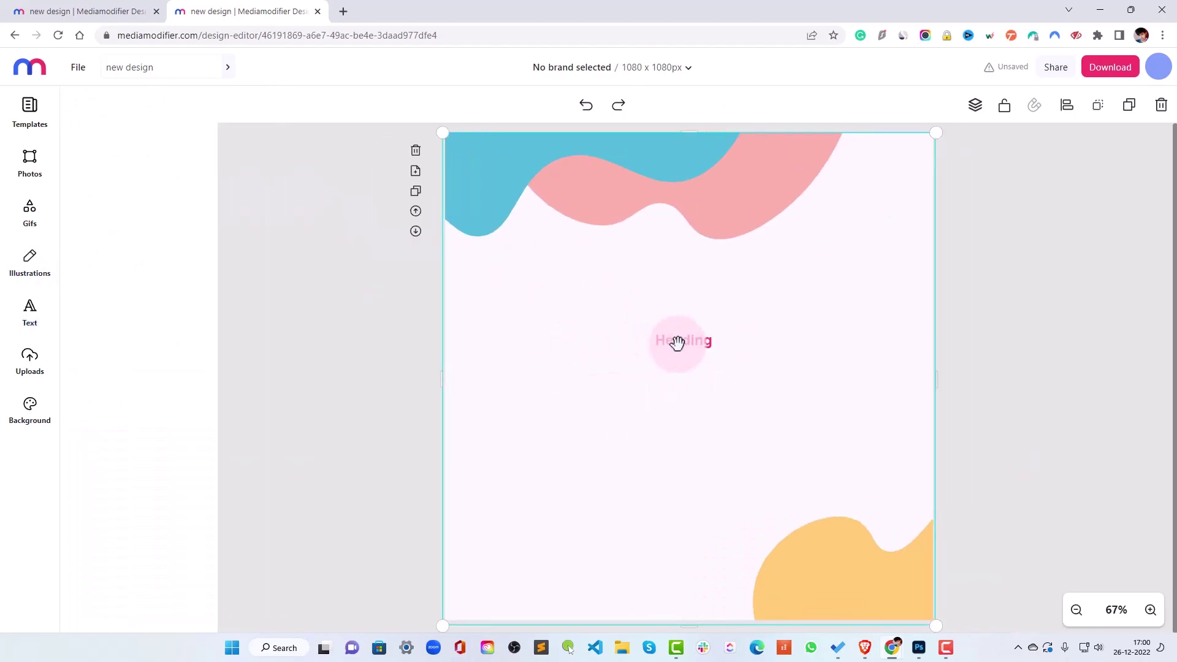
double_click(604, 341)
text(Thanks for 50k Followers)
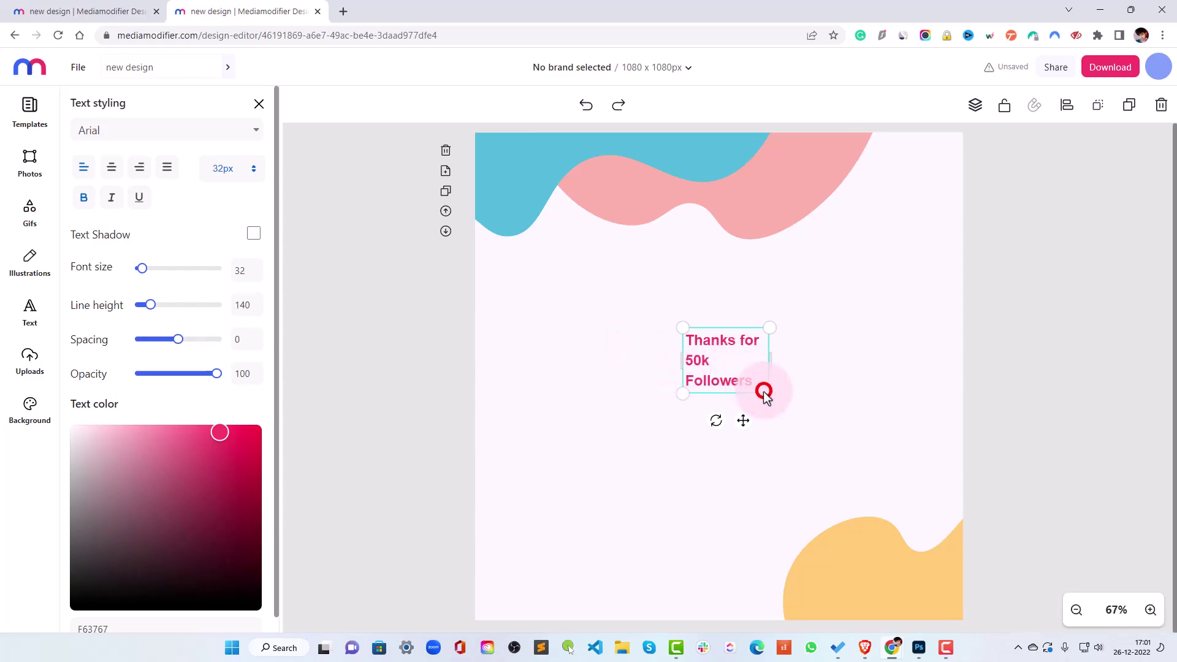
- Enlarge the heading text box and move it up and to the left
drag(763, 393, 946, 399)
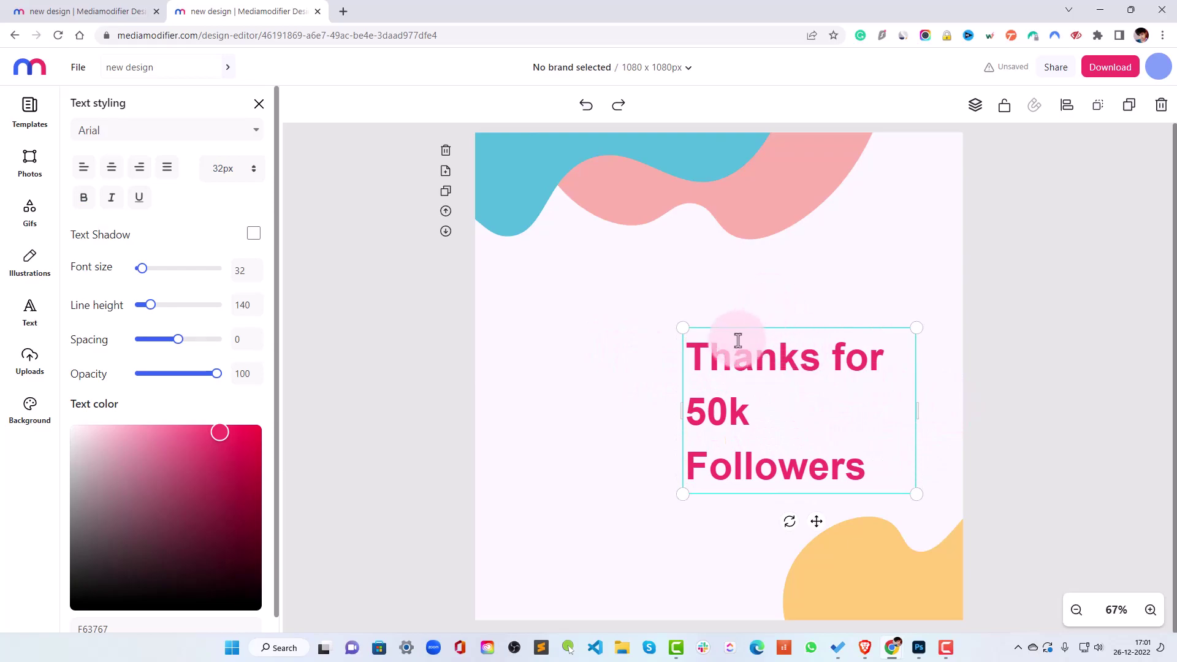
drag(738, 341, 752, 362)
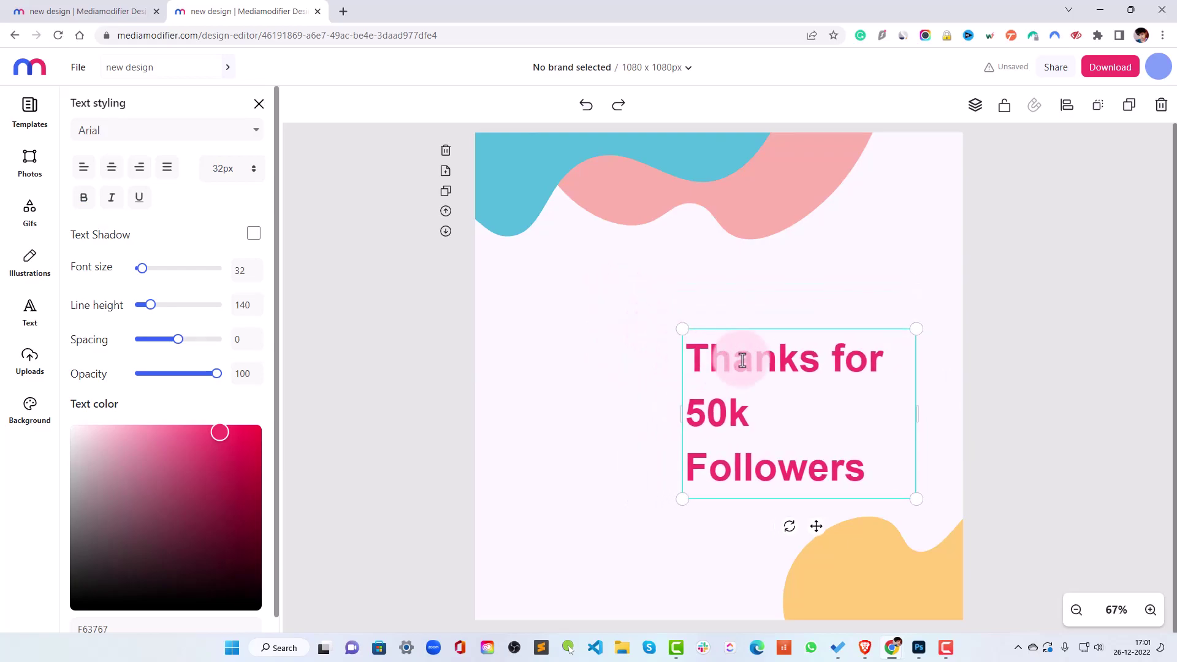
drag(733, 355, 653, 309)
click(614, 339)
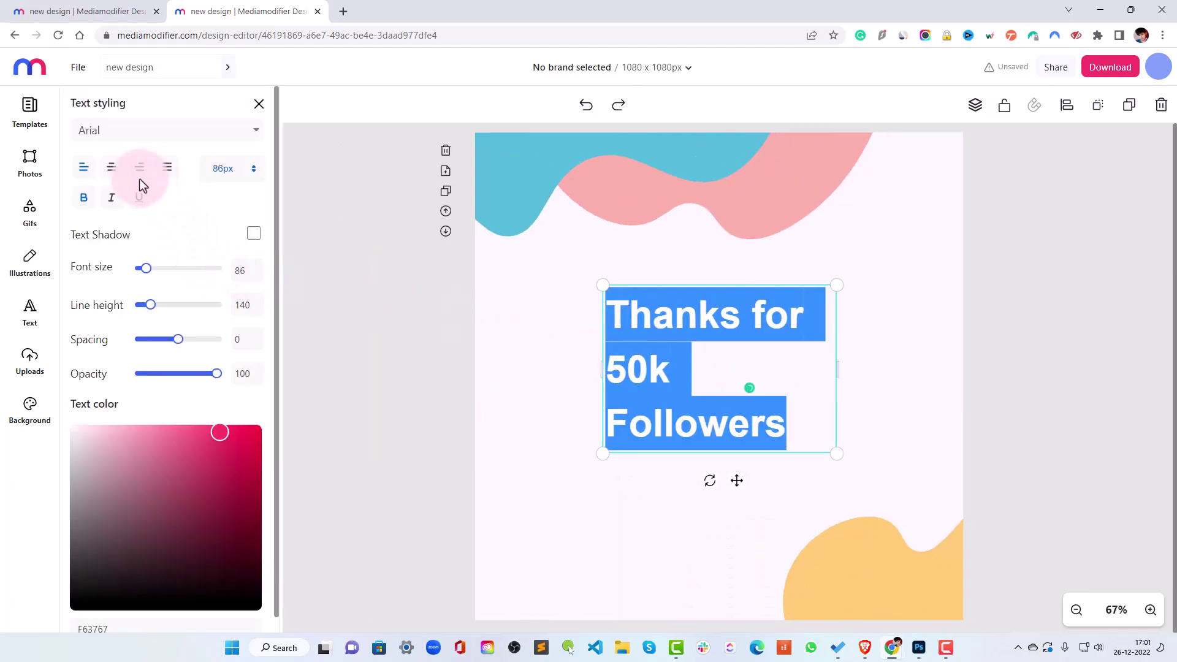
- Centre-align the heading and reduce its line height, letter spacing and opacity
click(115, 173)
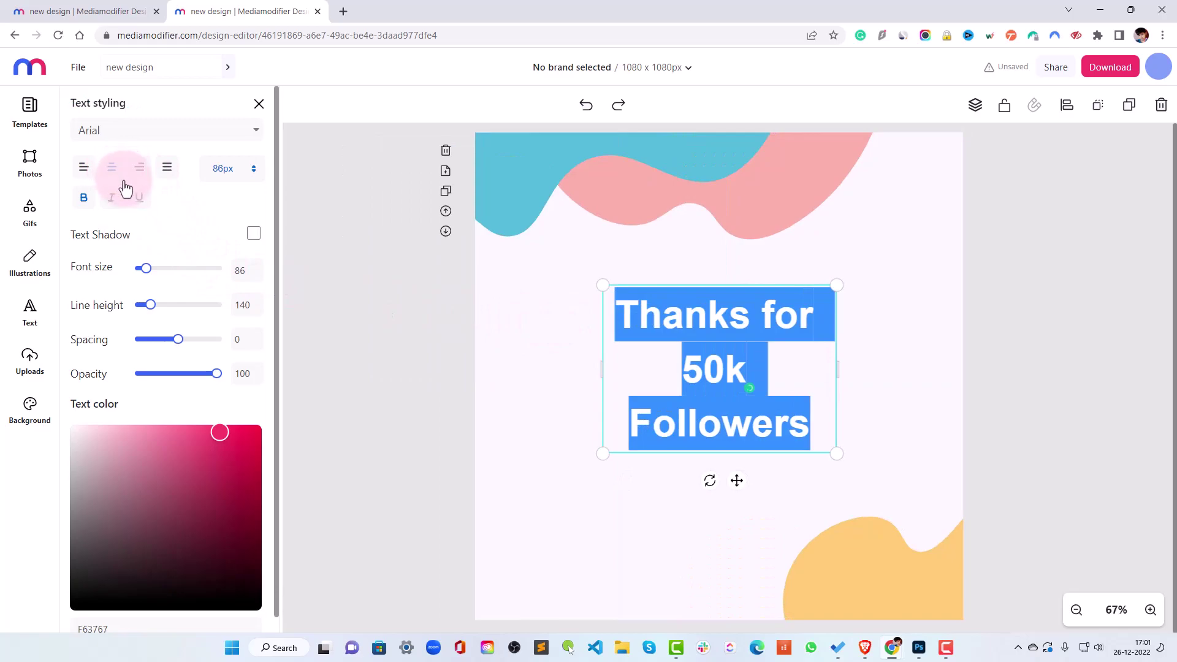
click(145, 269)
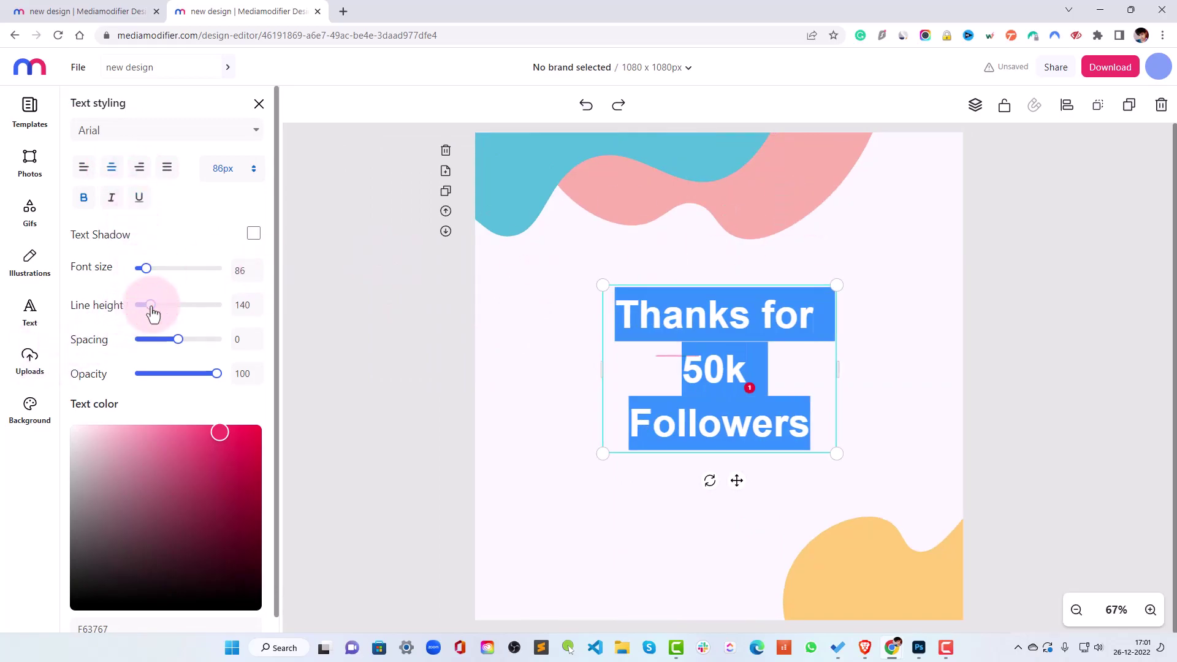
drag(152, 314, 148, 314)
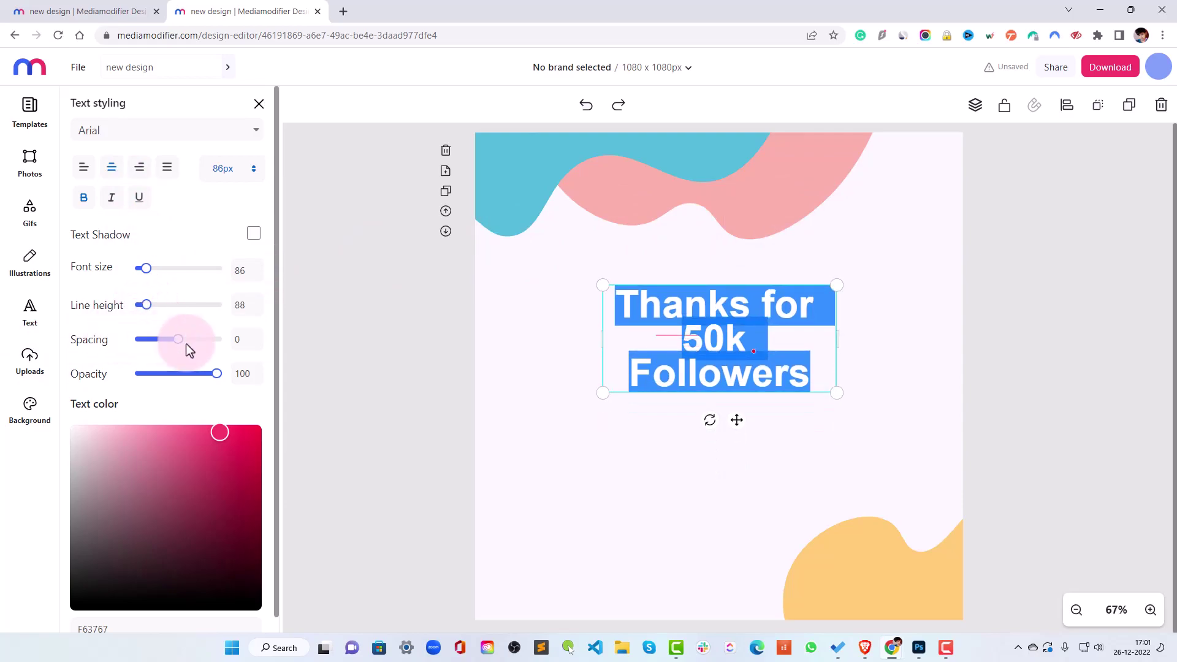
mouse_move(181, 348)
mouse_down()
mouse_move(163, 347)
mouse_move(176, 347)
mouse_up()
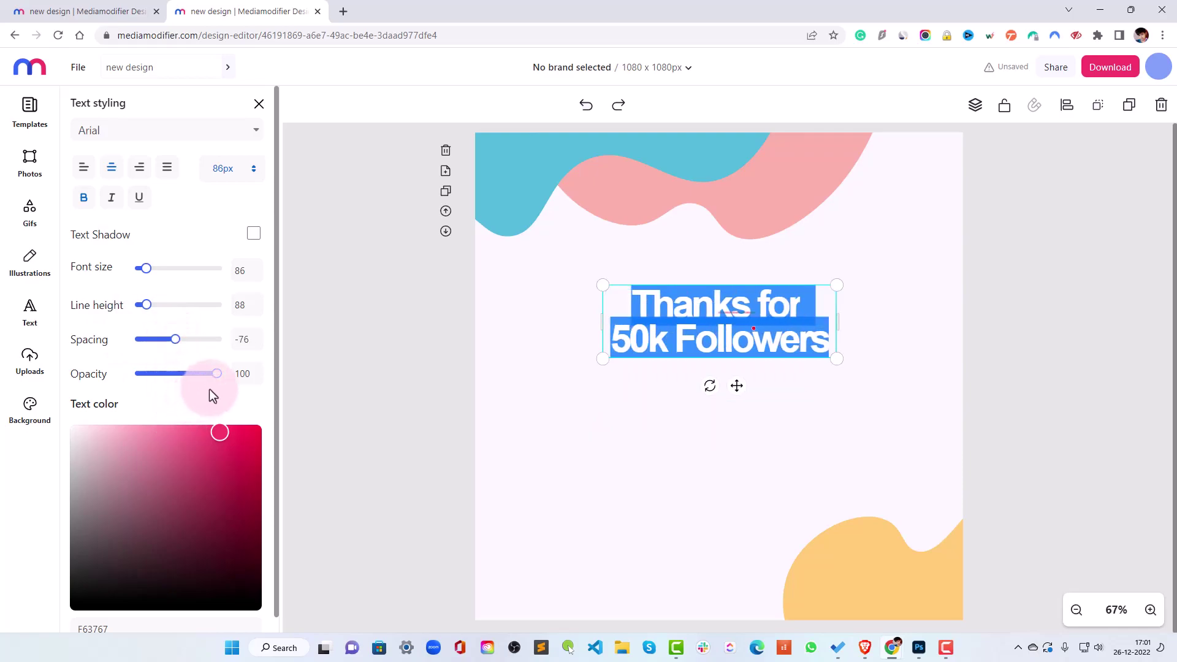
drag(217, 382, 187, 382)
click(656, 445)
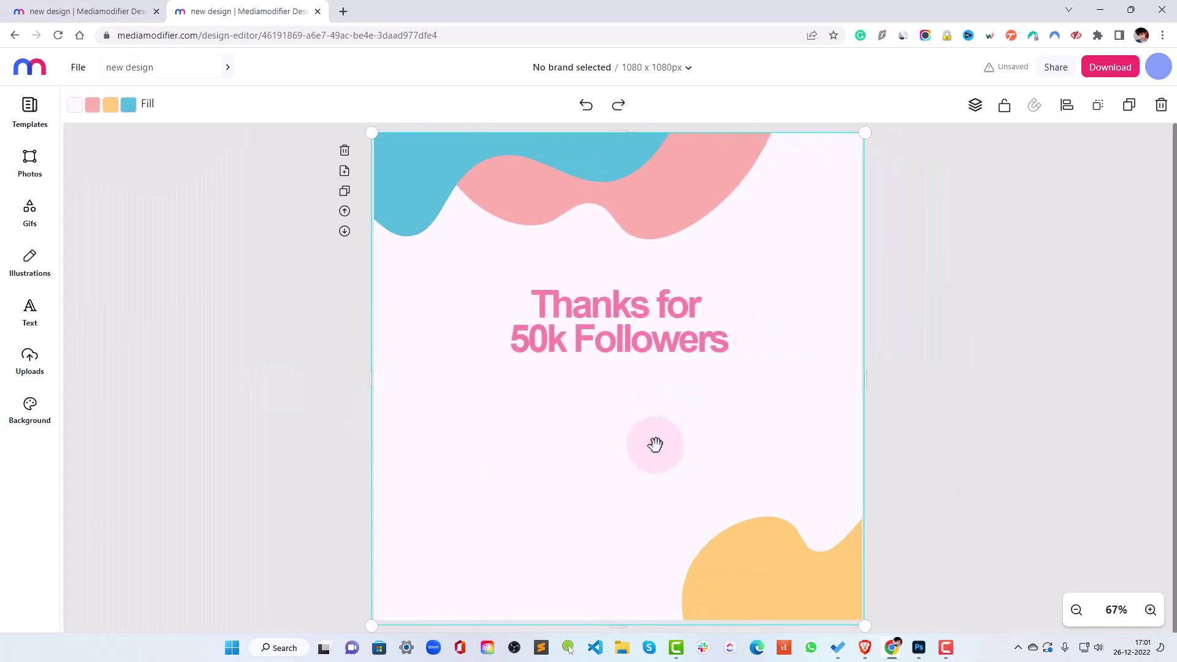
click(600, 327)
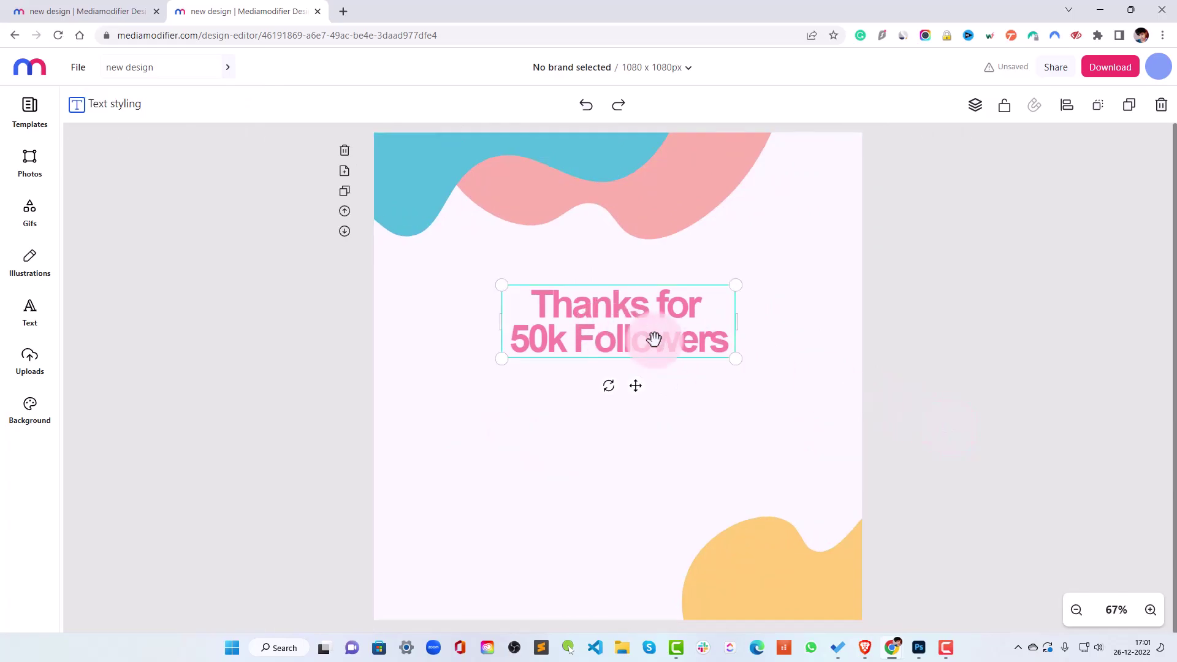
- Search the illustration collections for 'thanks', which returns no matching illustrations
click(985, 398)
click(30, 267)
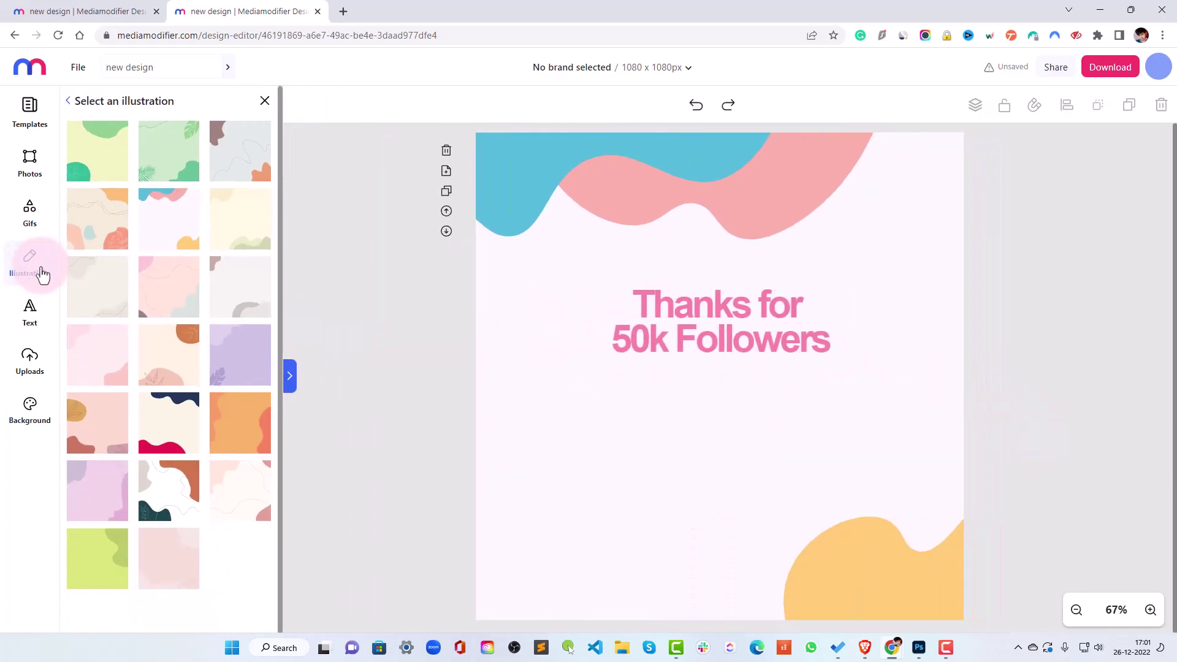
click(69, 101)
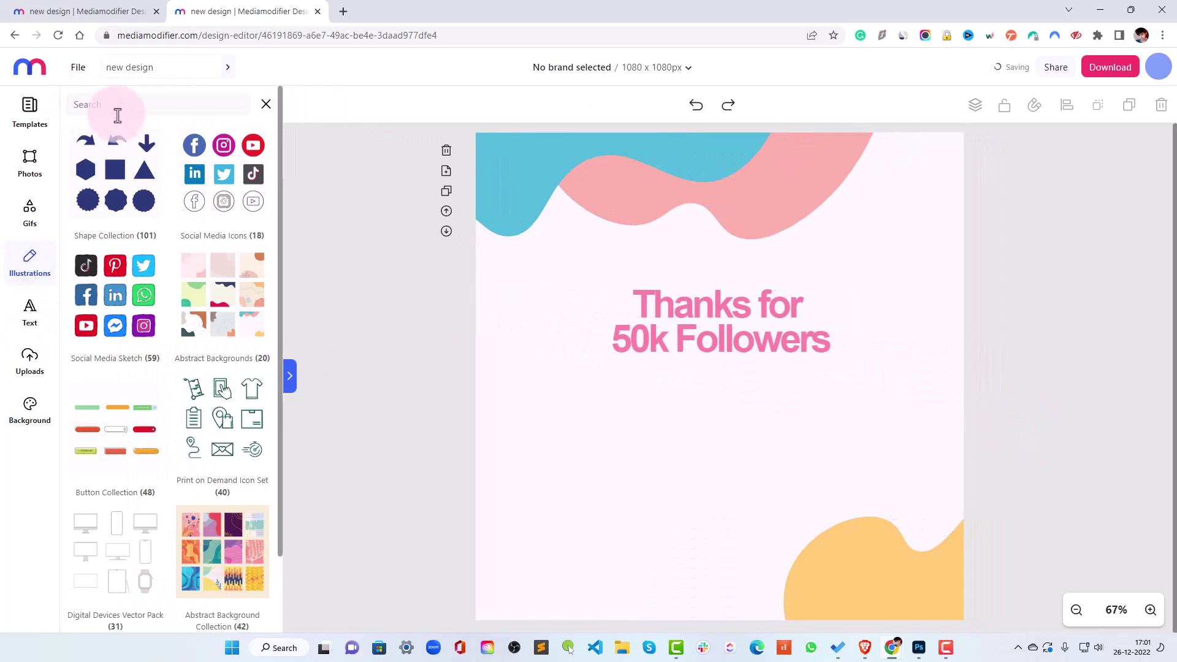
scroll(175, 423, down, 5)
scroll(175, 423, down, 1)
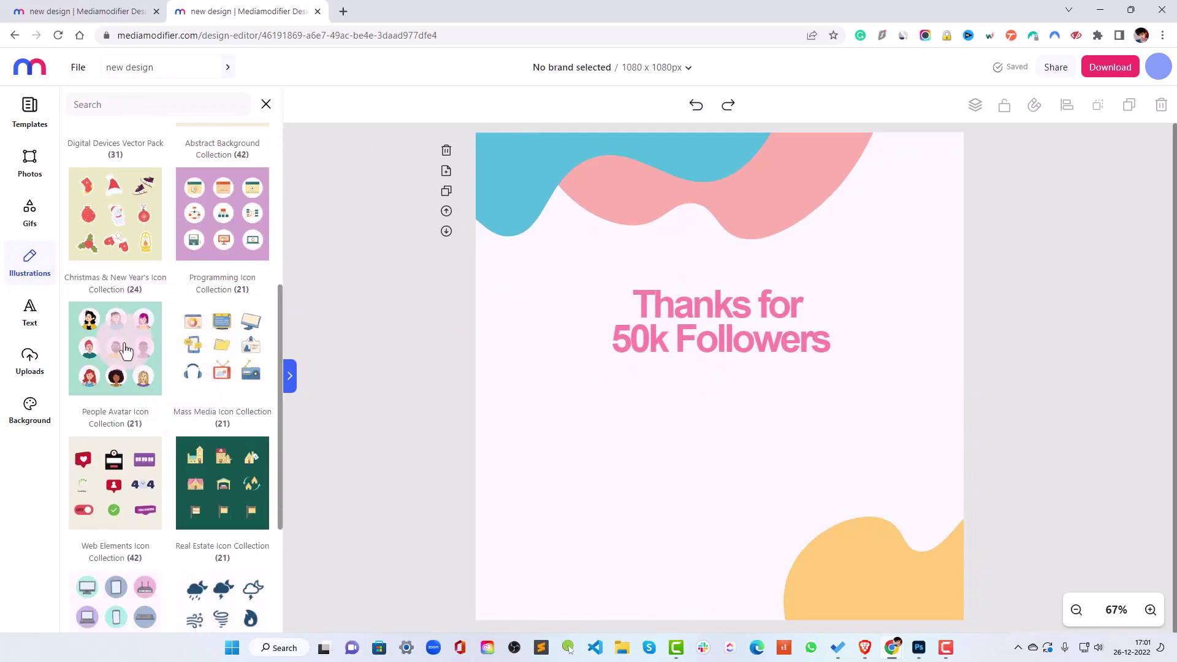
scroll(126, 334, down, 2)
scroll(155, 329, down, 2)
scroll(211, 460, up, 5)
scroll(156, 276, up, 1)
click(139, 111)
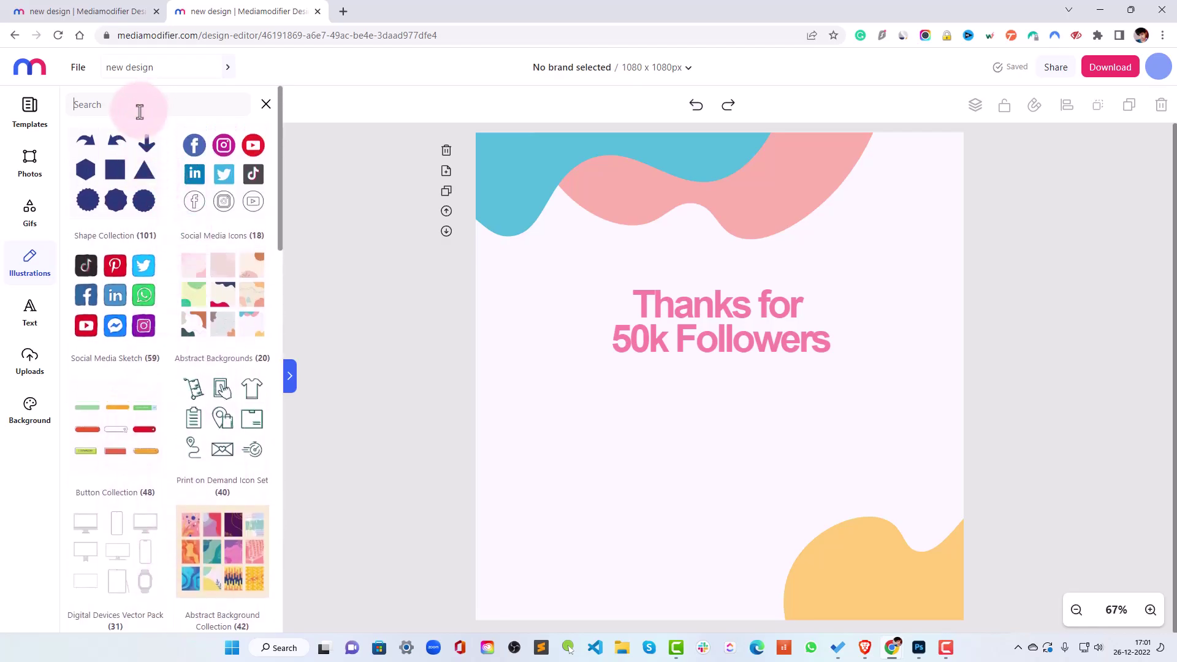
text(thanks)
key(Return)
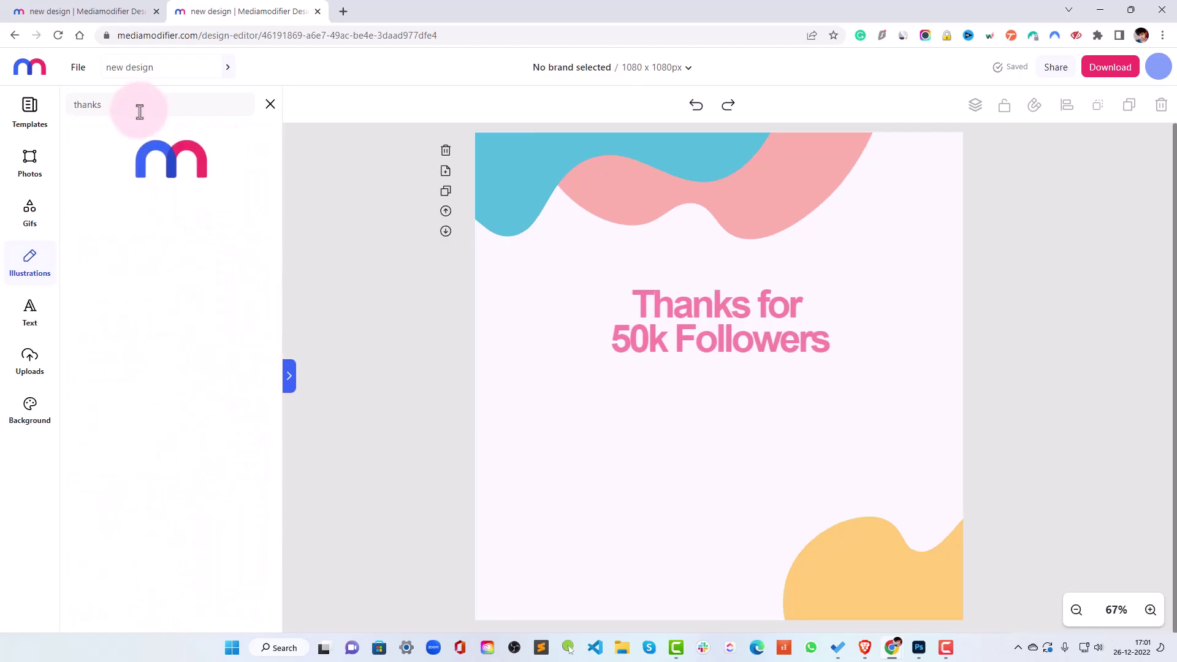
- Search photos for 'thanks' and look through the previously uploaded images
click(25, 162)
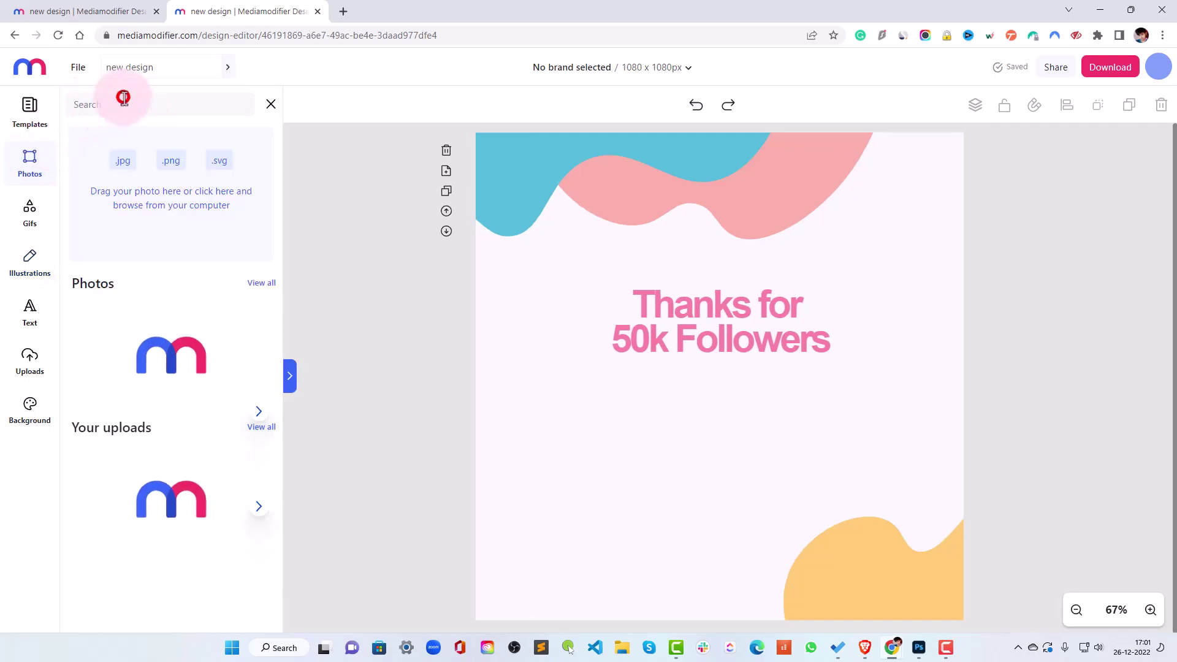
click(113, 99)
text(thanks)
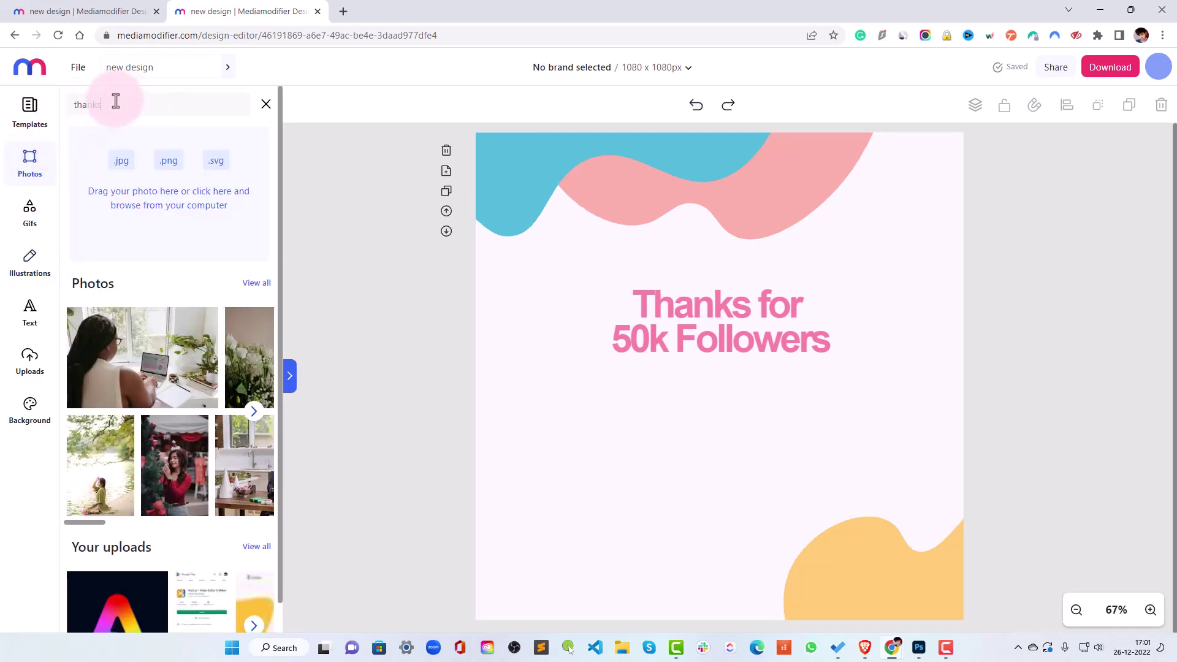
key(Return)
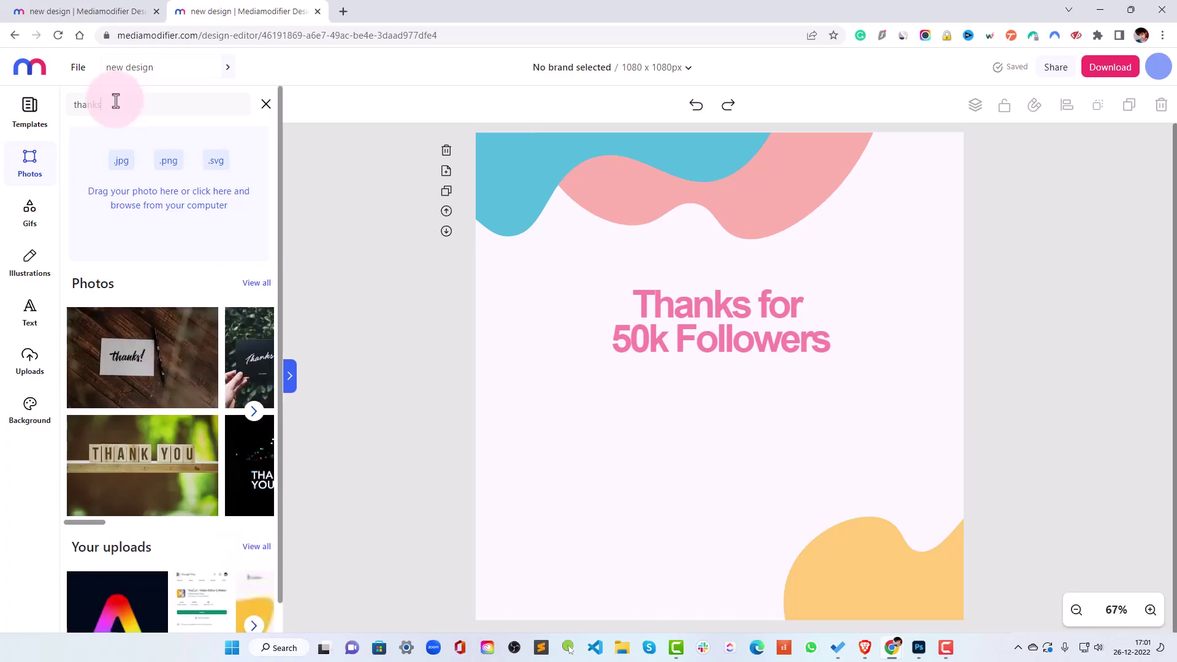
scroll(192, 351, down, 1)
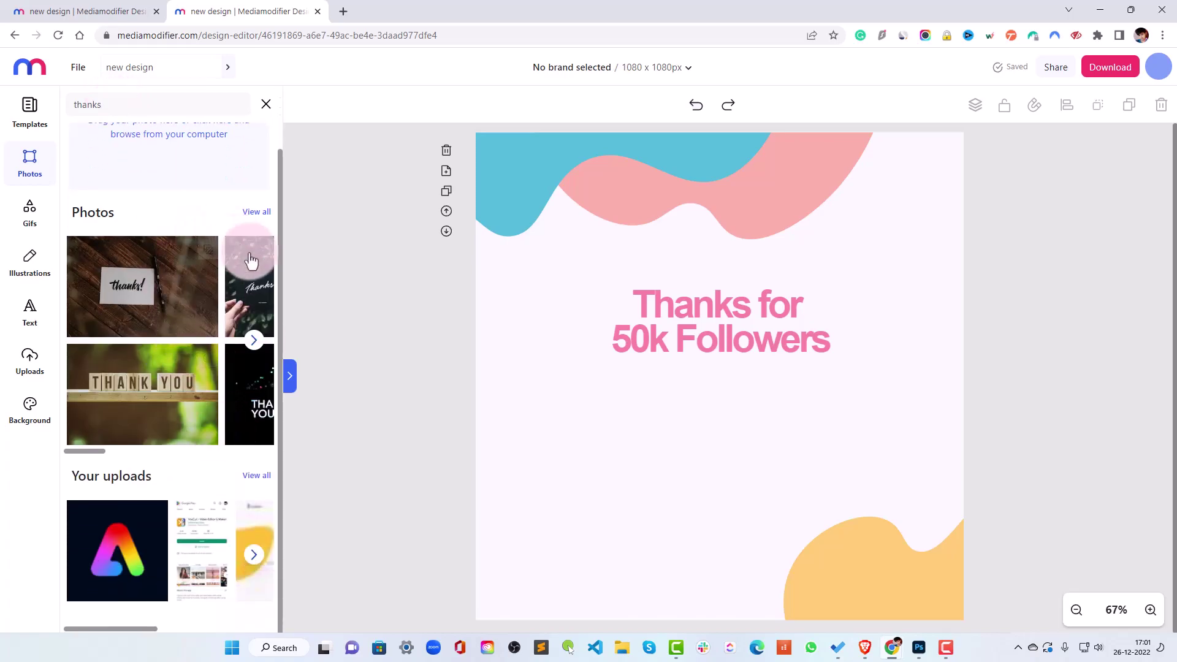
click(259, 477)
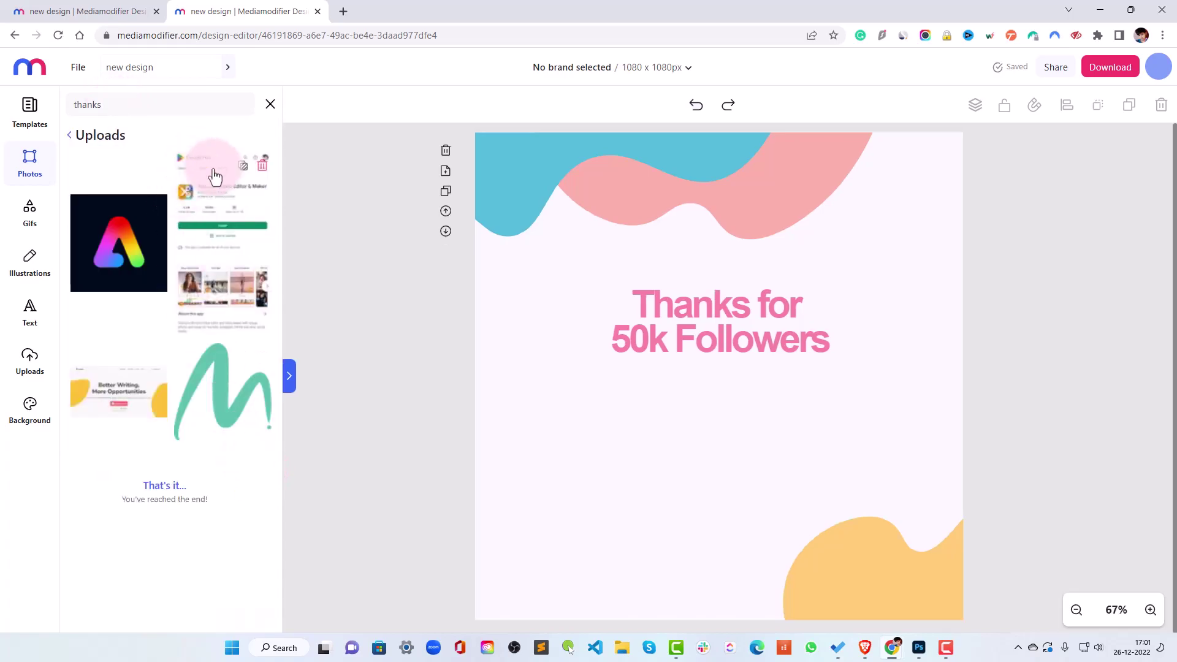
click(73, 142)
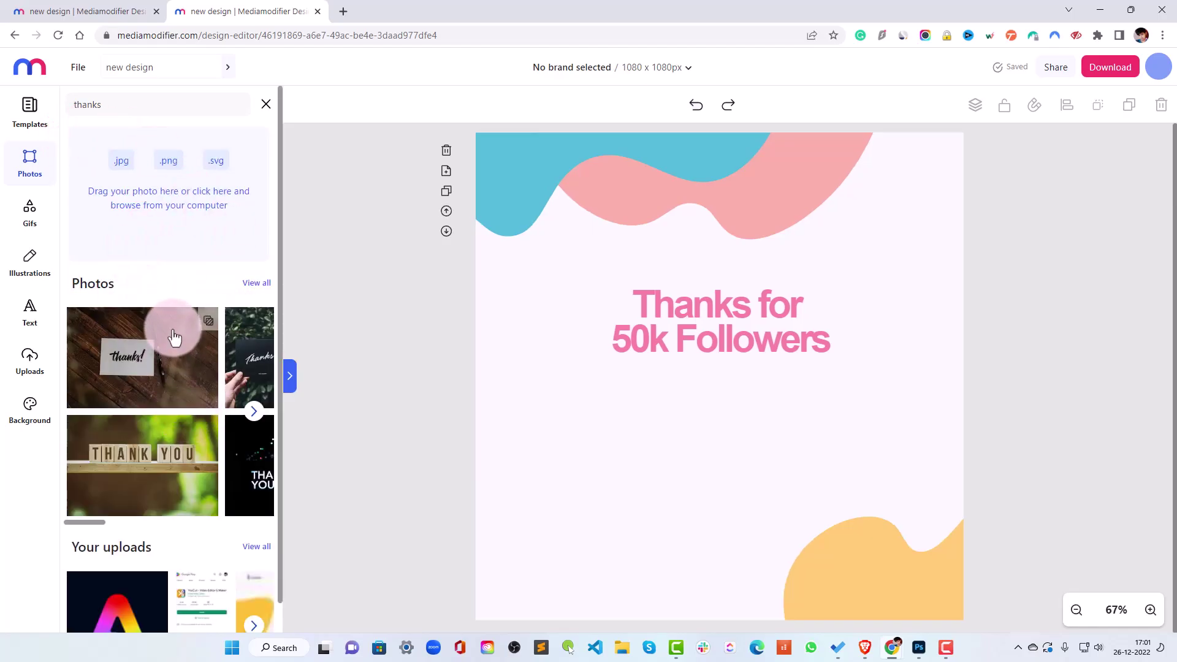
click(29, 378)
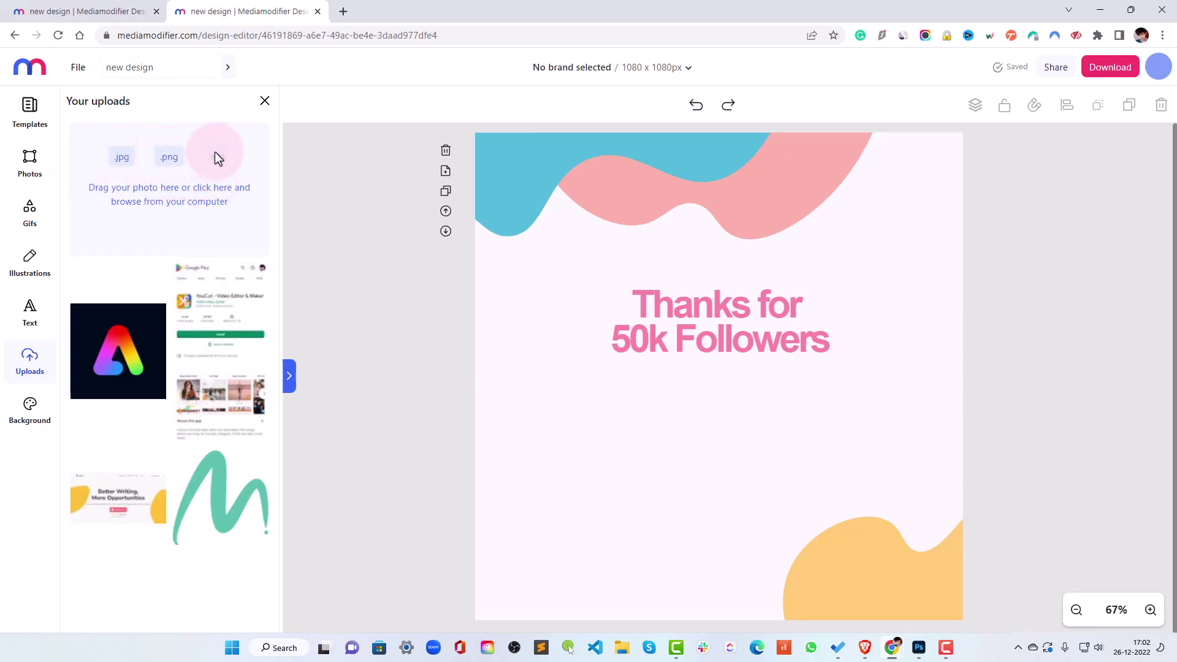
- Show the page background colour options and select the design name for renaming
click(27, 410)
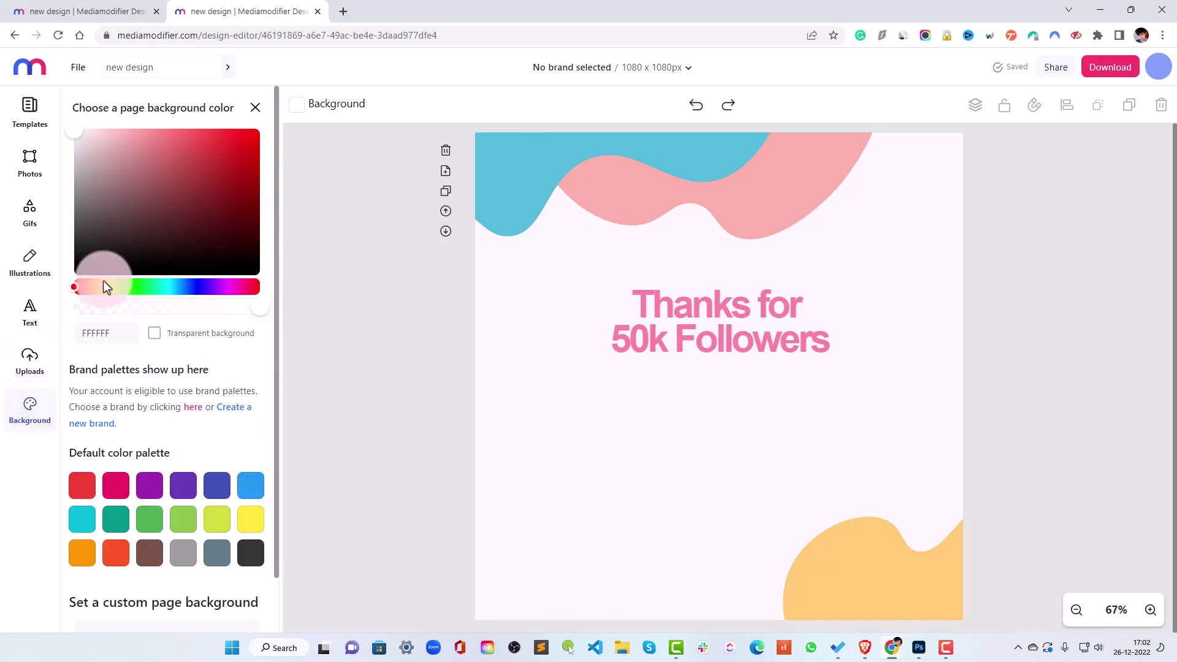
scroll(139, 323, down, 2)
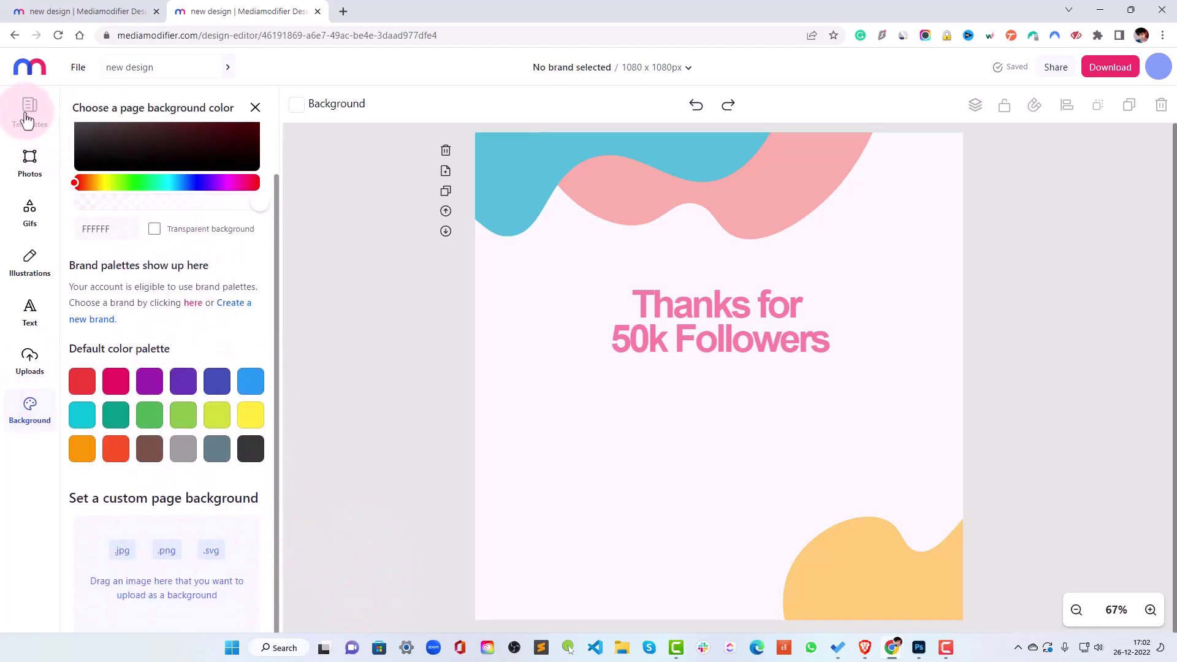
click(136, 72)
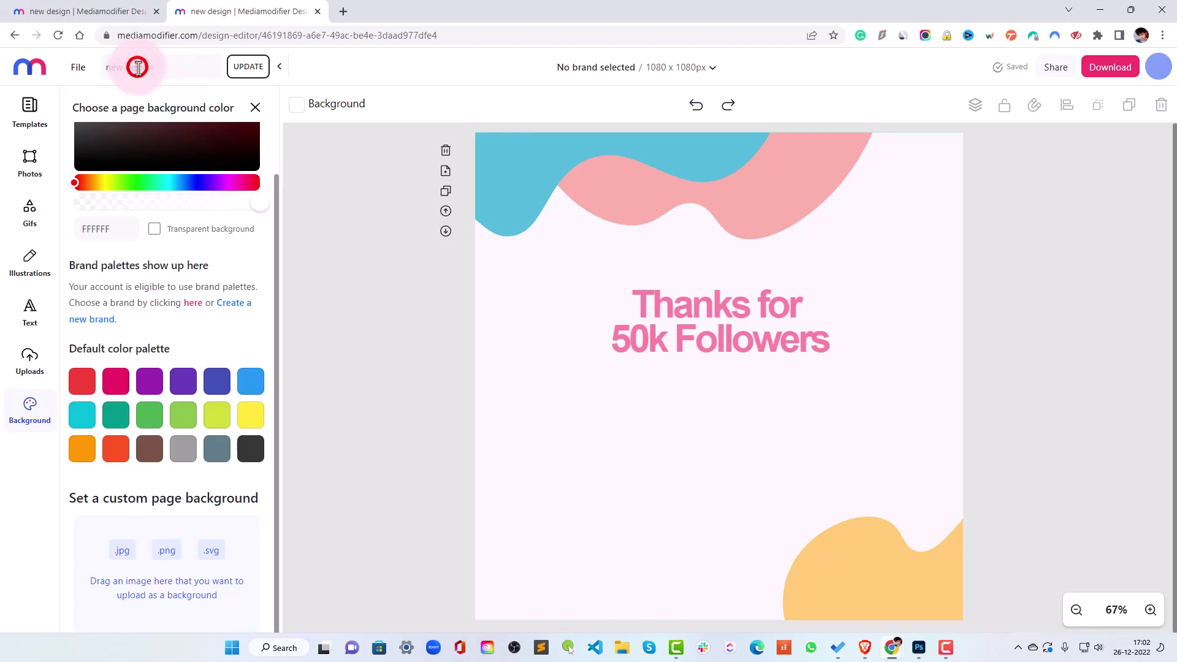
triple_click(136, 68)
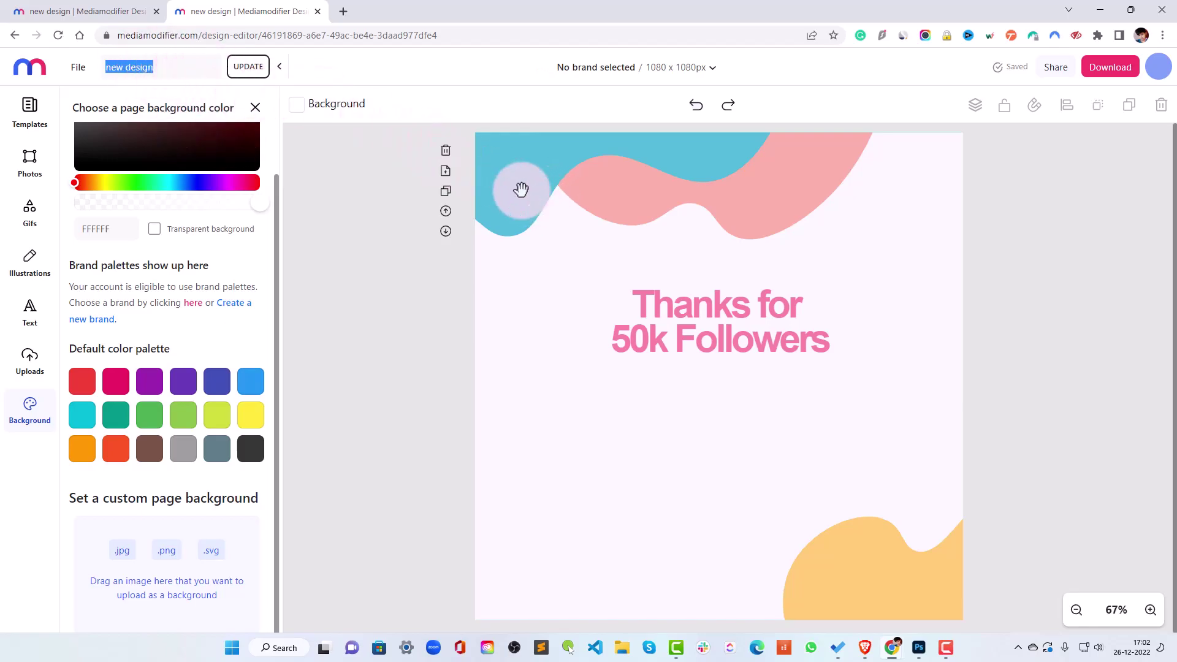
click(696, 73)
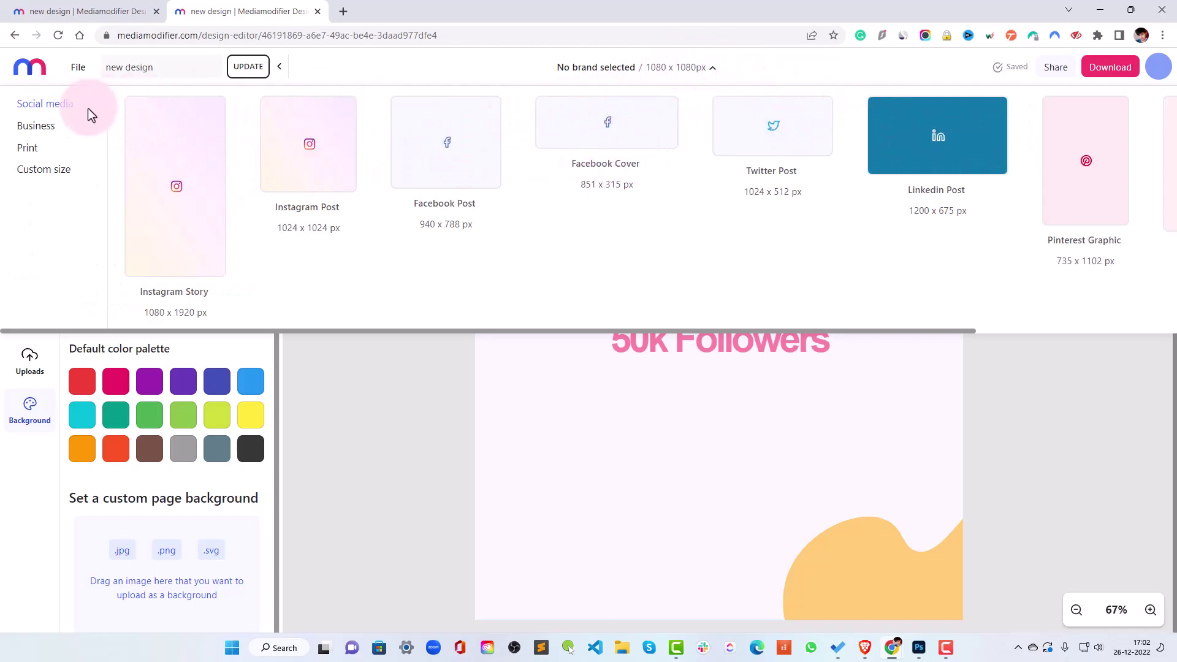
click(42, 128)
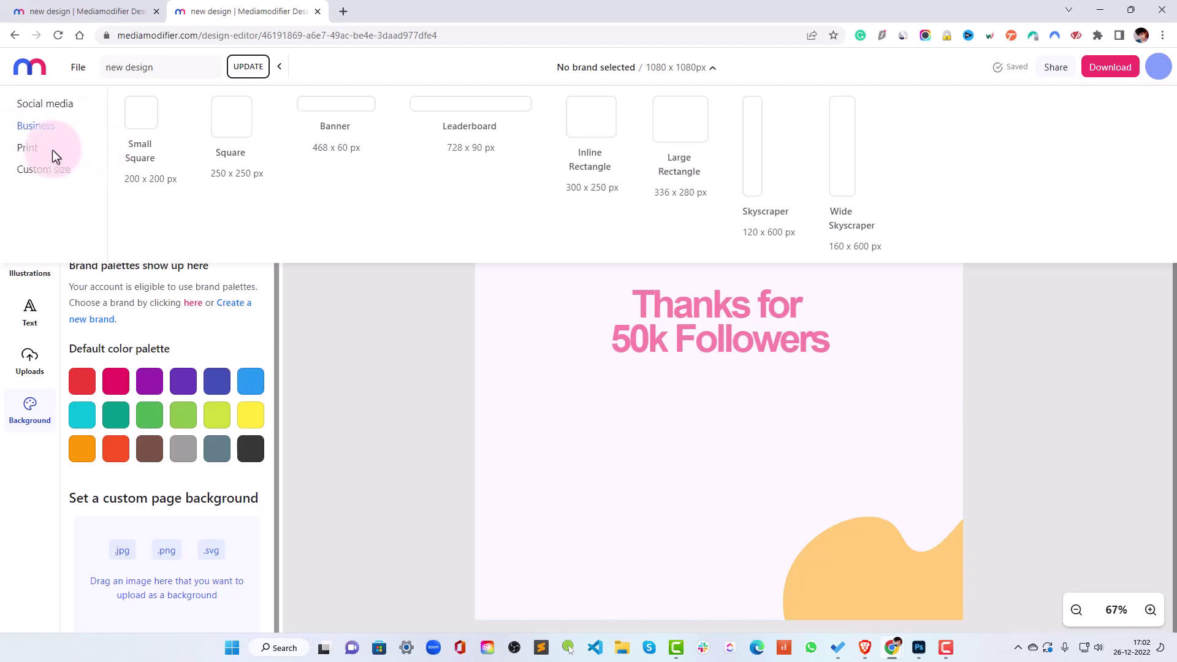
click(31, 149)
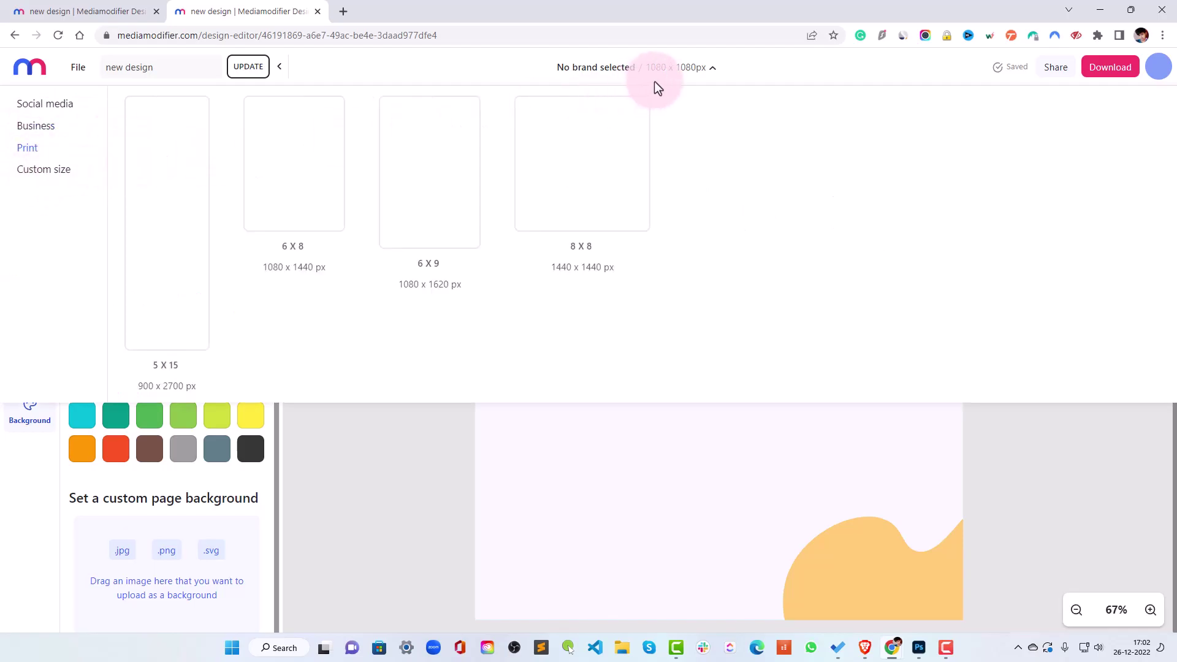
click(701, 74)
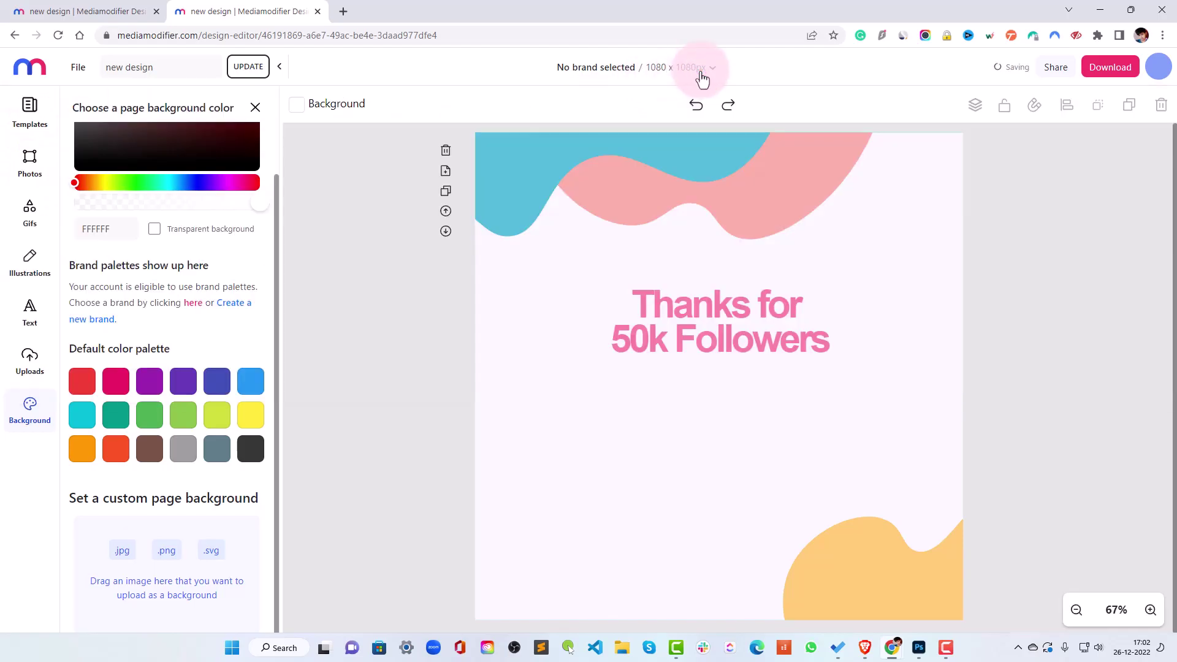
click(1048, 74)
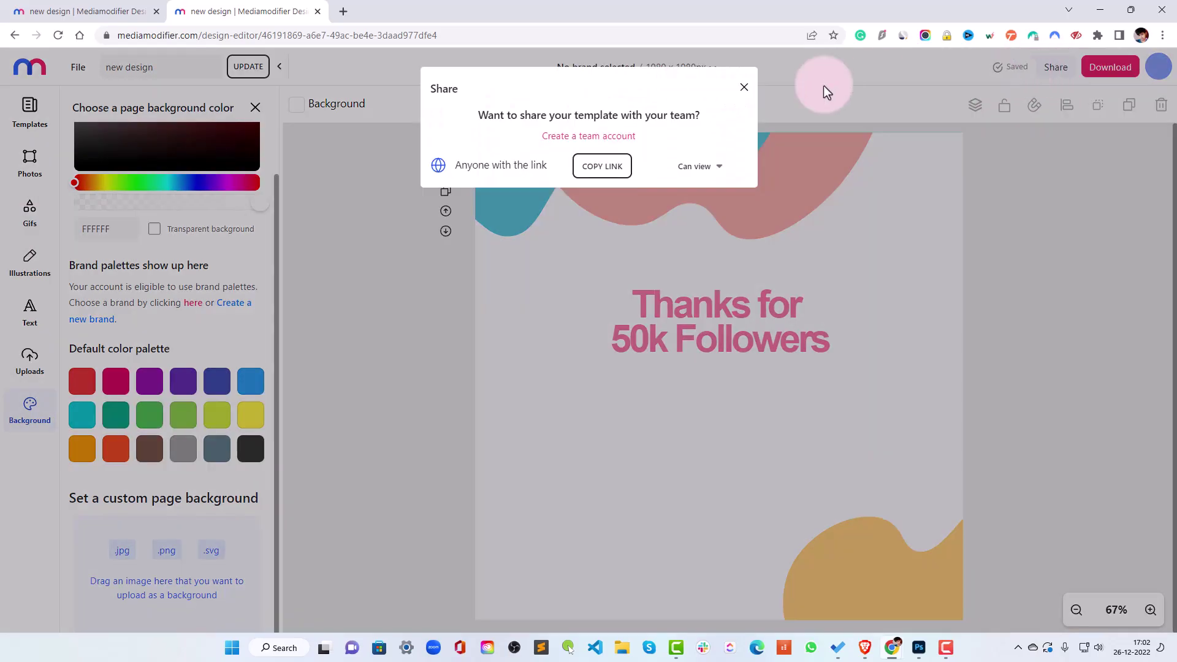
click(742, 85)
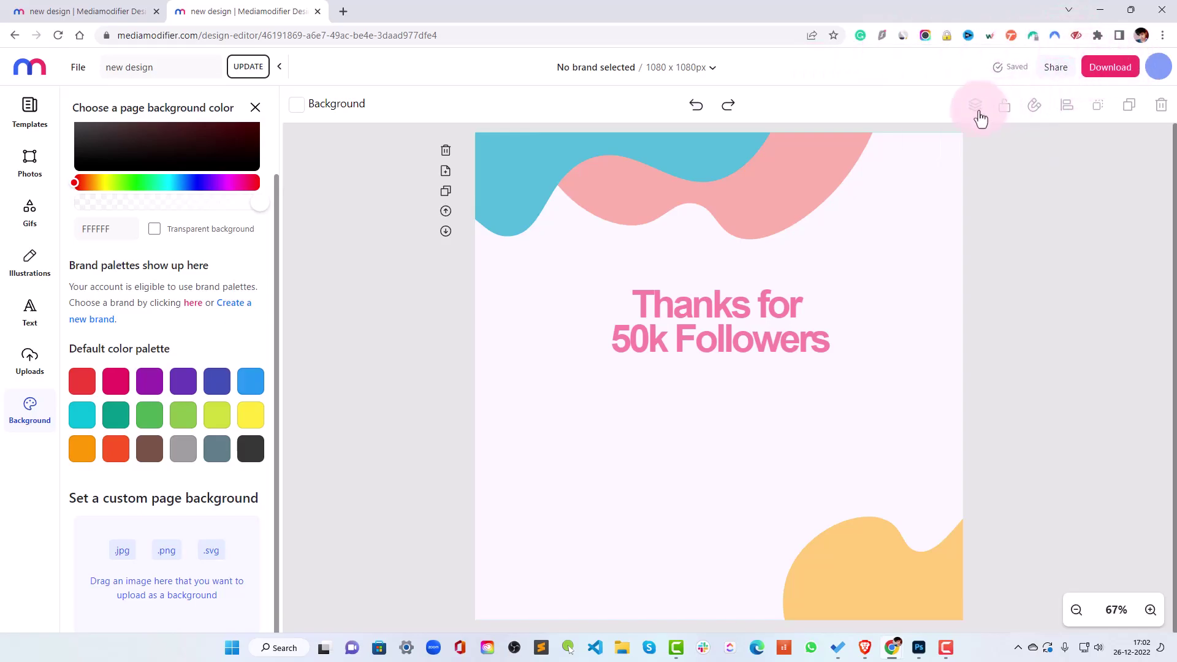
- Align the 'Thanks for 50k Followers' text to the middle of the page
click(796, 267)
click(675, 343)
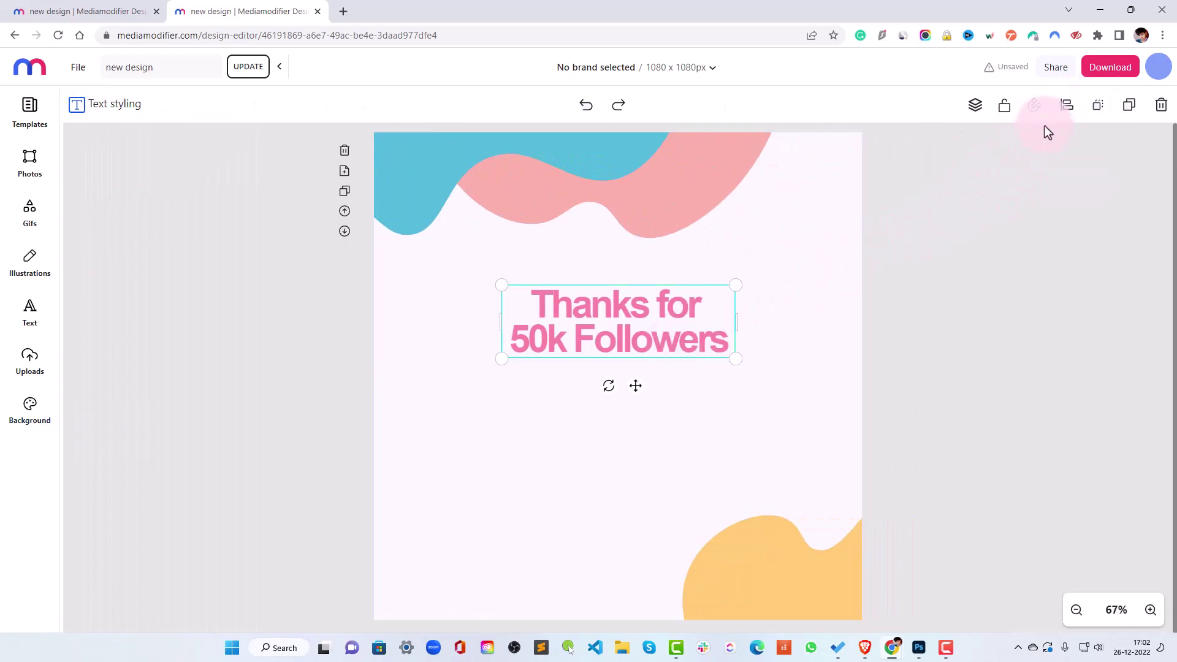
click(1067, 105)
click(1081, 173)
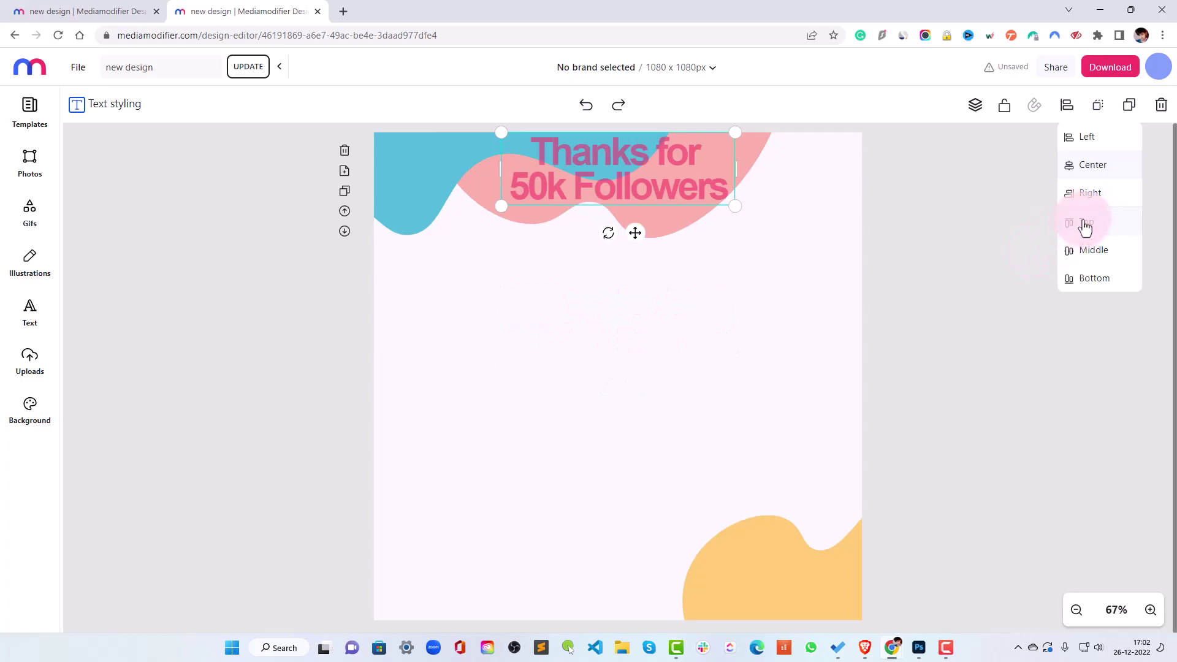
click(1094, 250)
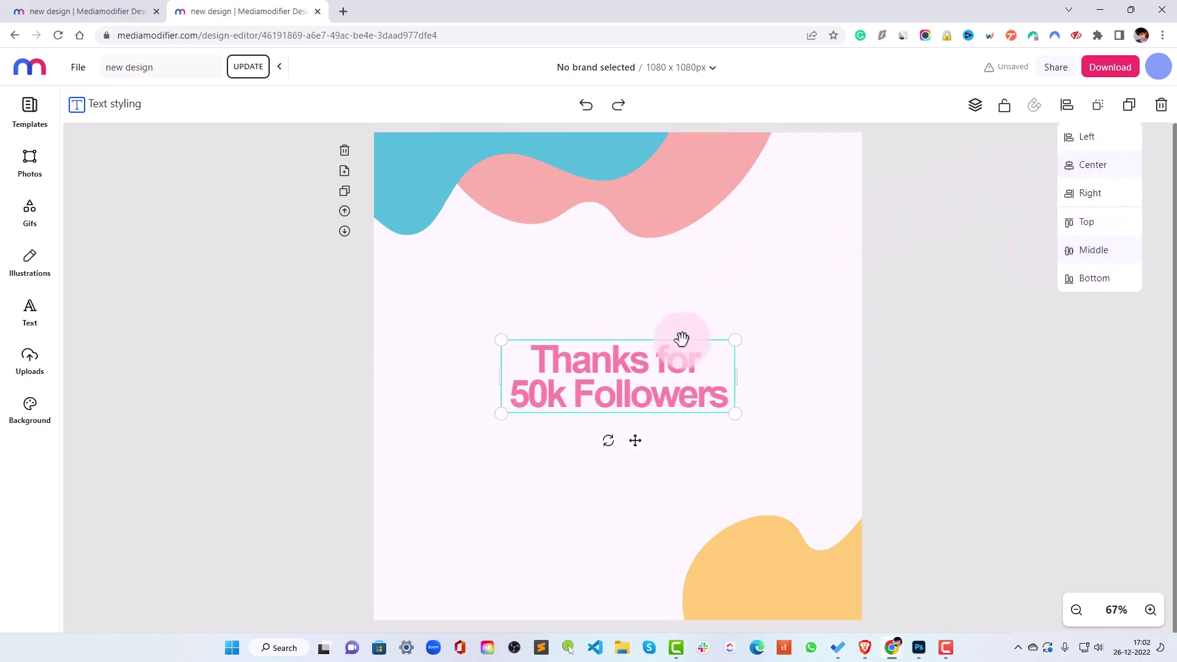
click(950, 285)
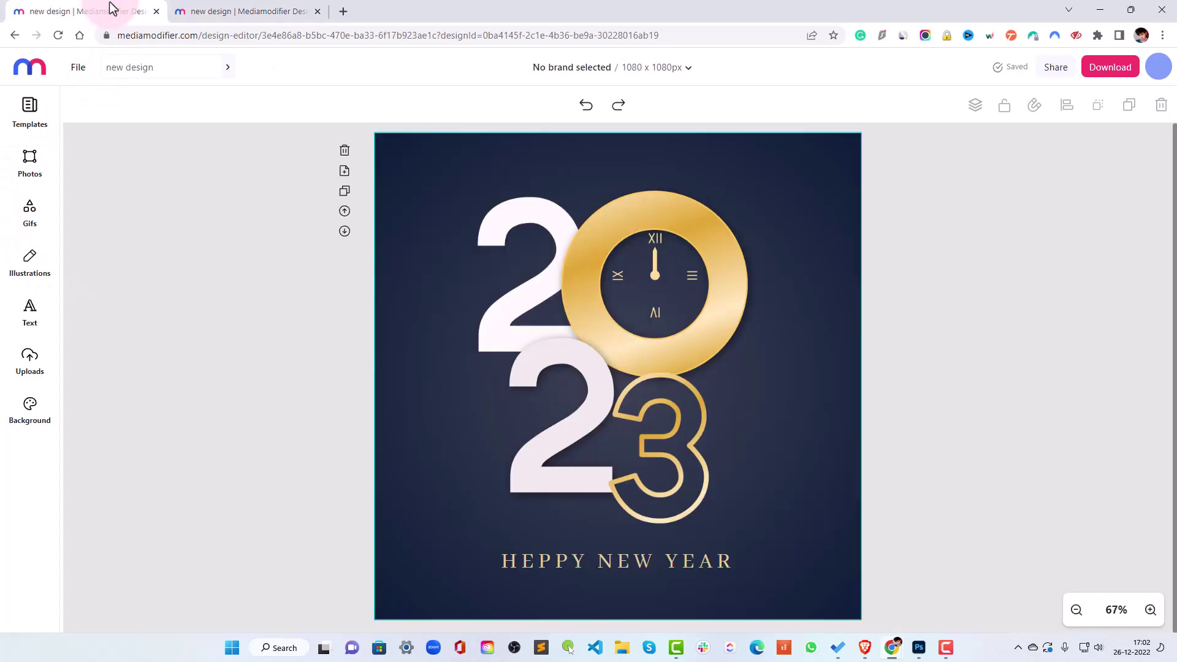
- In the 2023 design, move the clock face down into the gold ring
click(107, 11)
click(621, 326)
drag(625, 277, 631, 295)
click(814, 325)
- Bring up the 2023 graphic's image effects and nudge the graphic slightly higher
click(686, 363)
double_click(662, 451)
click(498, 329)
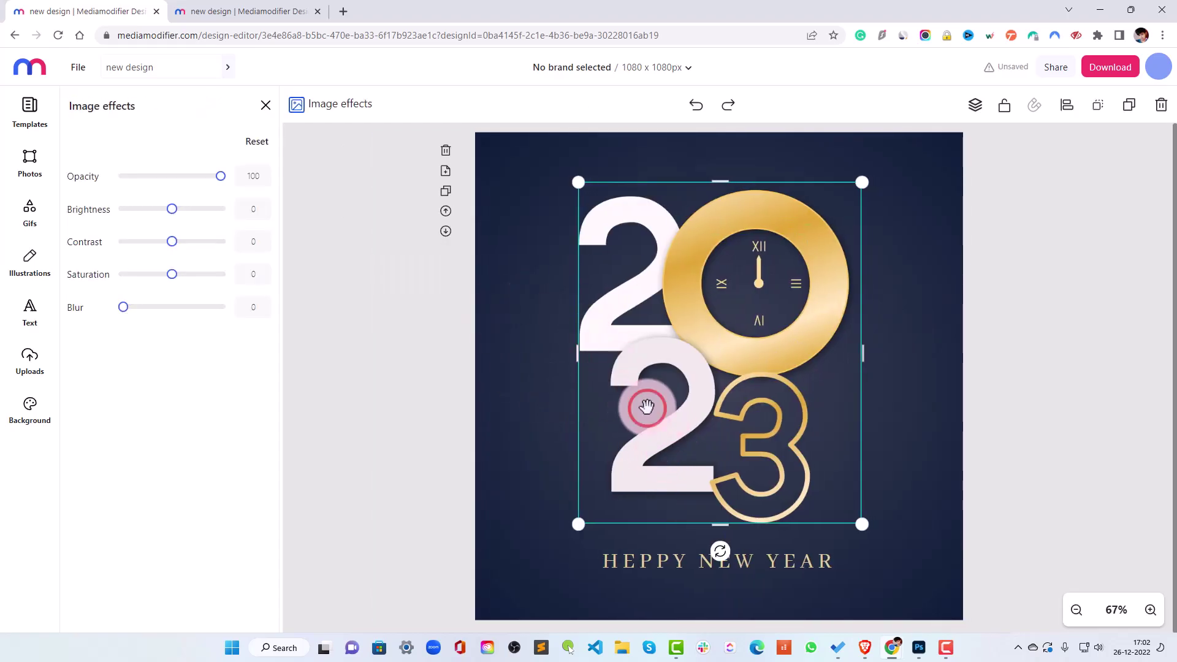
drag(644, 403, 647, 392)
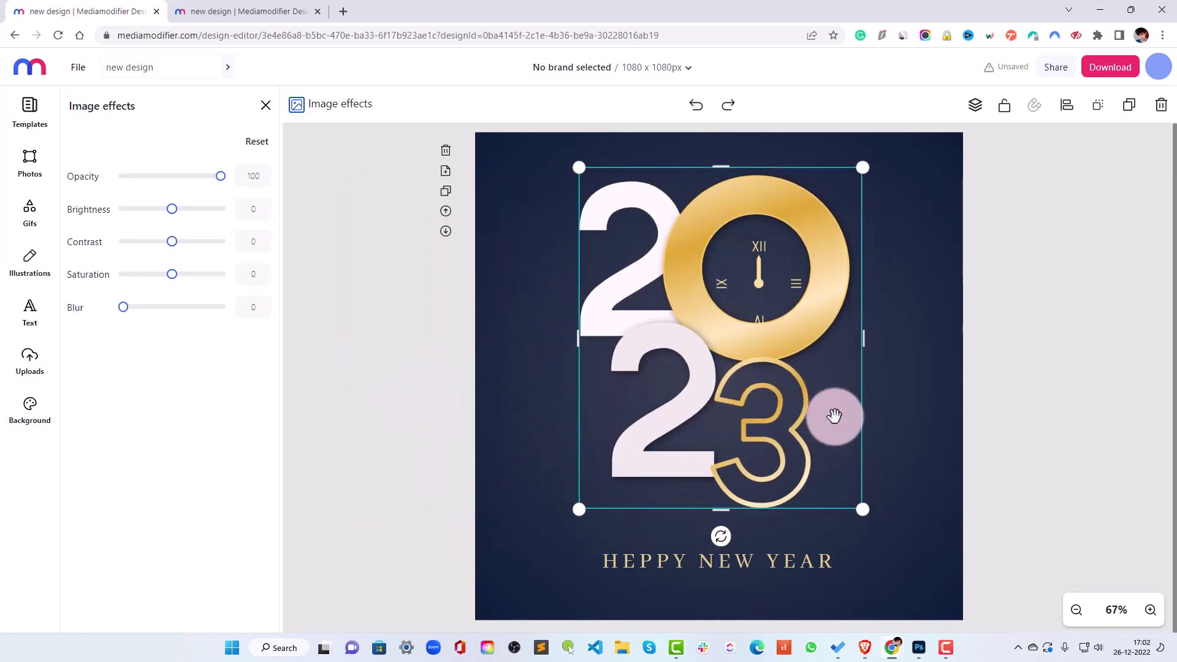
scroll(954, 433, down, 1)
- Try editing the HEPPY NEW YEAR wording, then undo the change
click(741, 515)
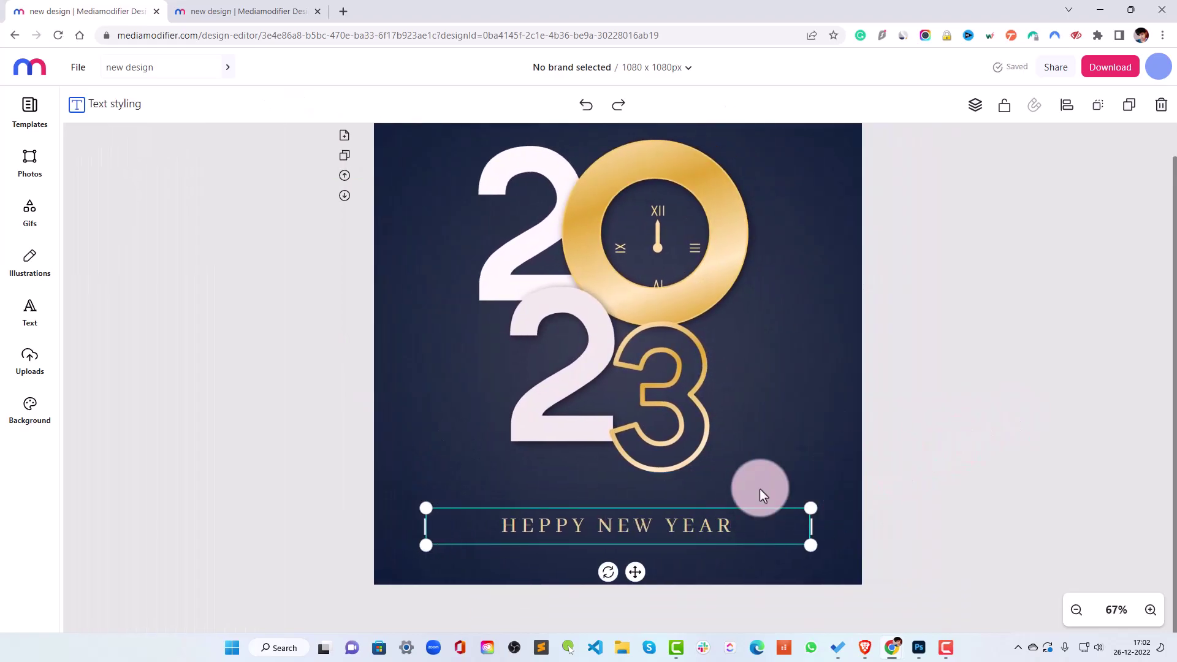
click(602, 540)
click(608, 536)
click(647, 538)
text(d)
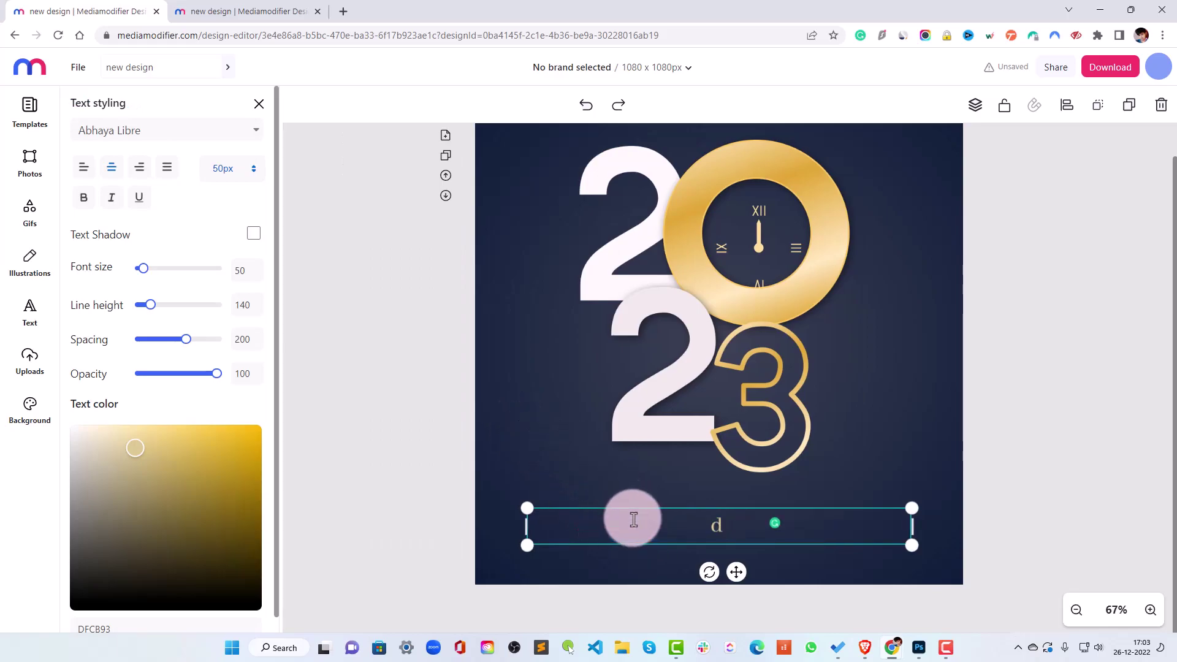
key(ctrl+z)
click(1070, 452)
- Test lower opacity on the 2023 graphic, restore it to 100, and return to the Thanks design
click(656, 224)
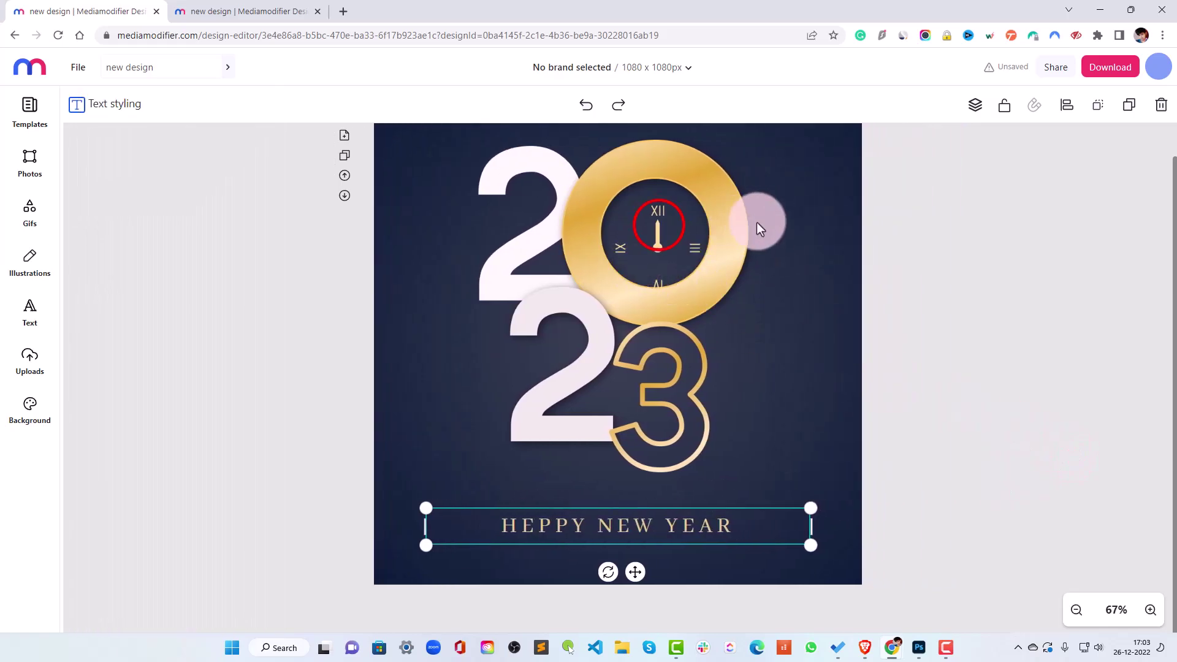
click(644, 387)
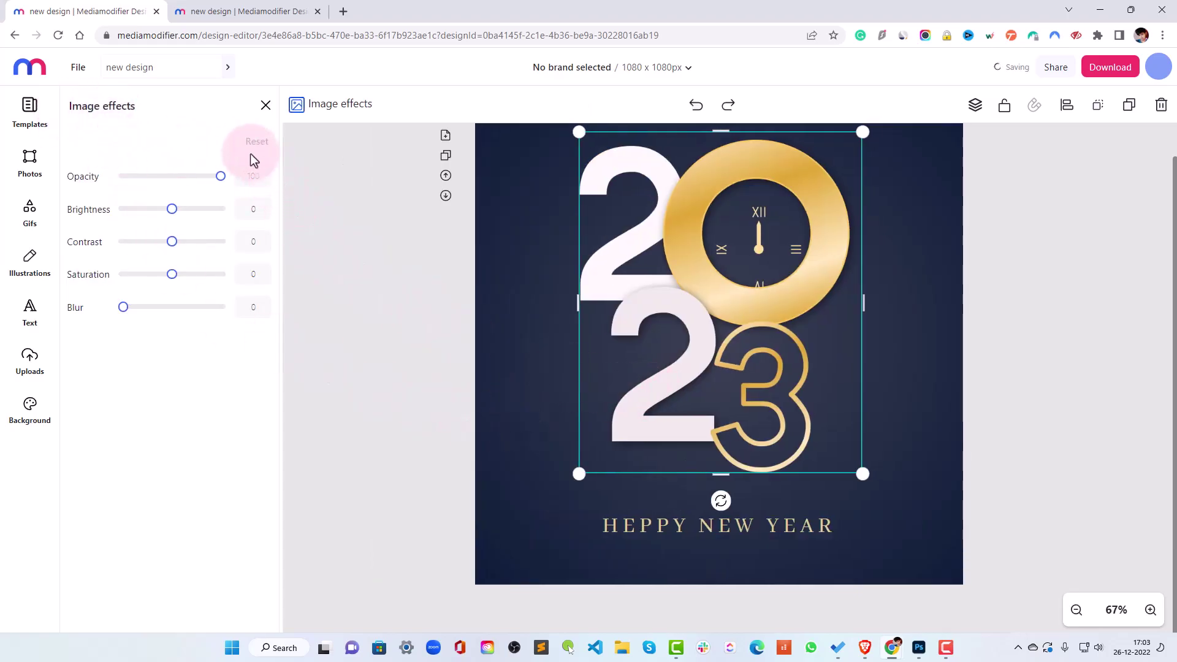
mouse_move(226, 179)
mouse_down()
mouse_move(176, 179)
mouse_move(255, 187)
mouse_move(192, 189)
mouse_move(242, 194)
mouse_up()
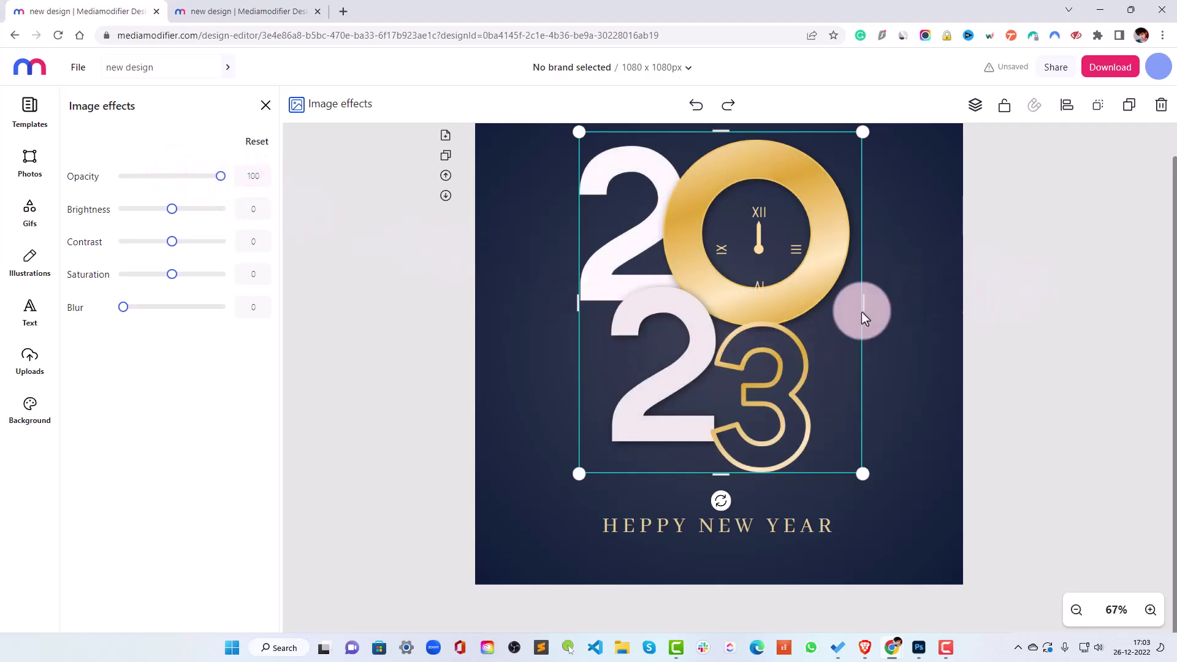
click(979, 248)
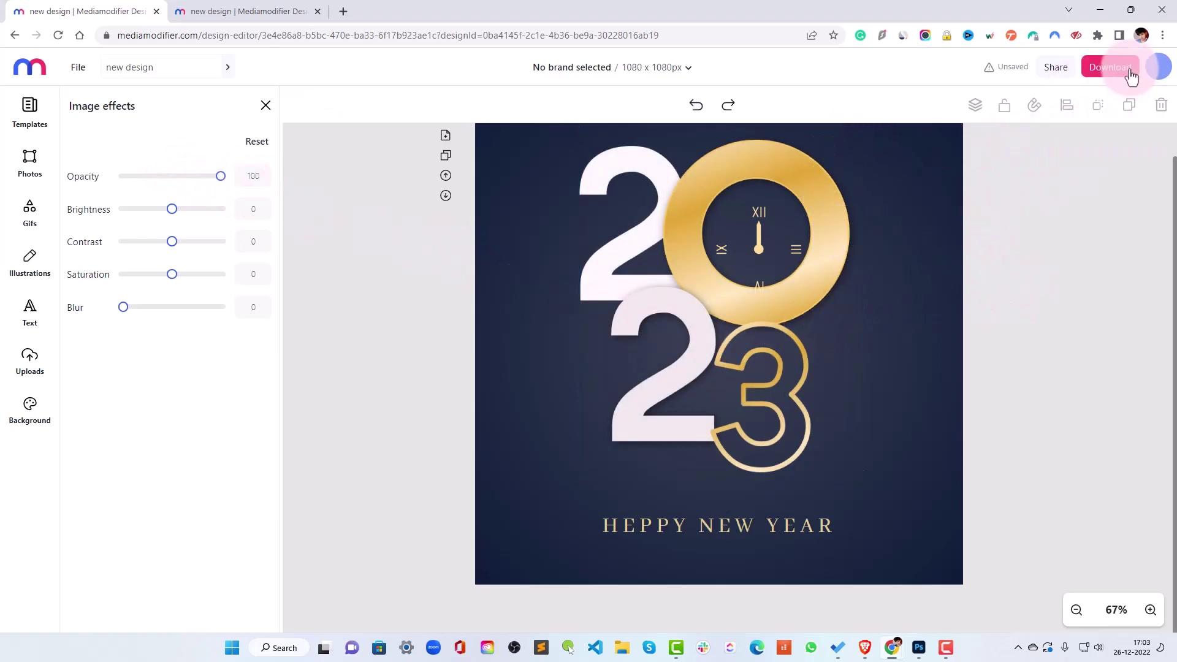
click(211, 11)
click(29, 75)
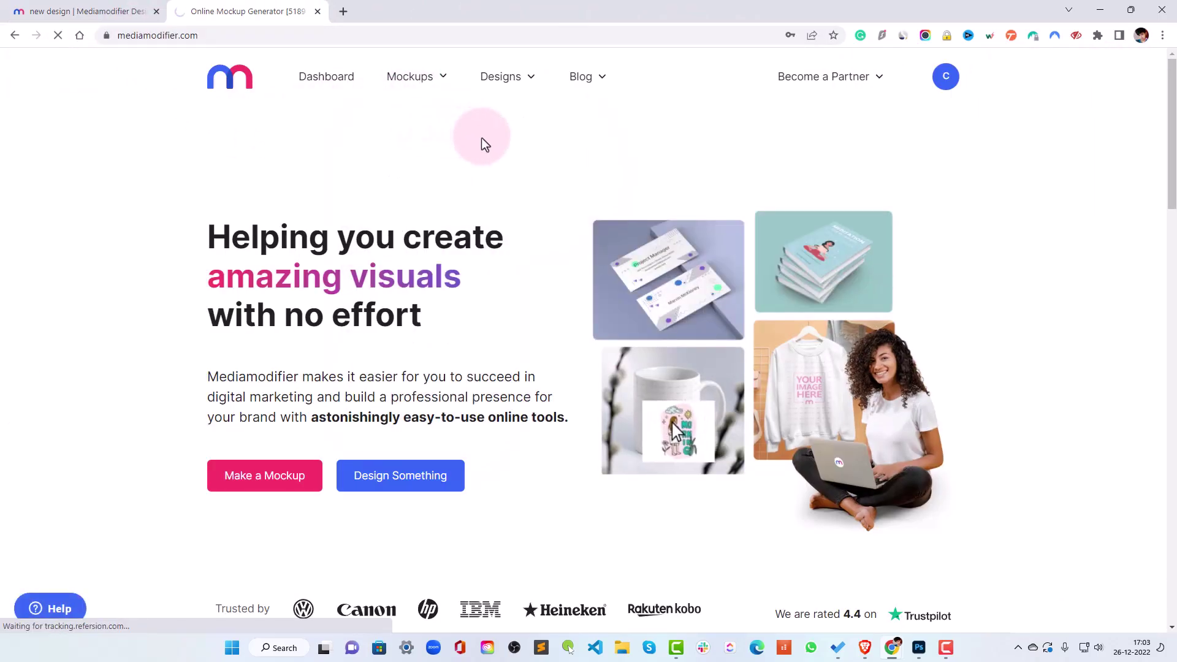
scroll(461, 303, down, 4)
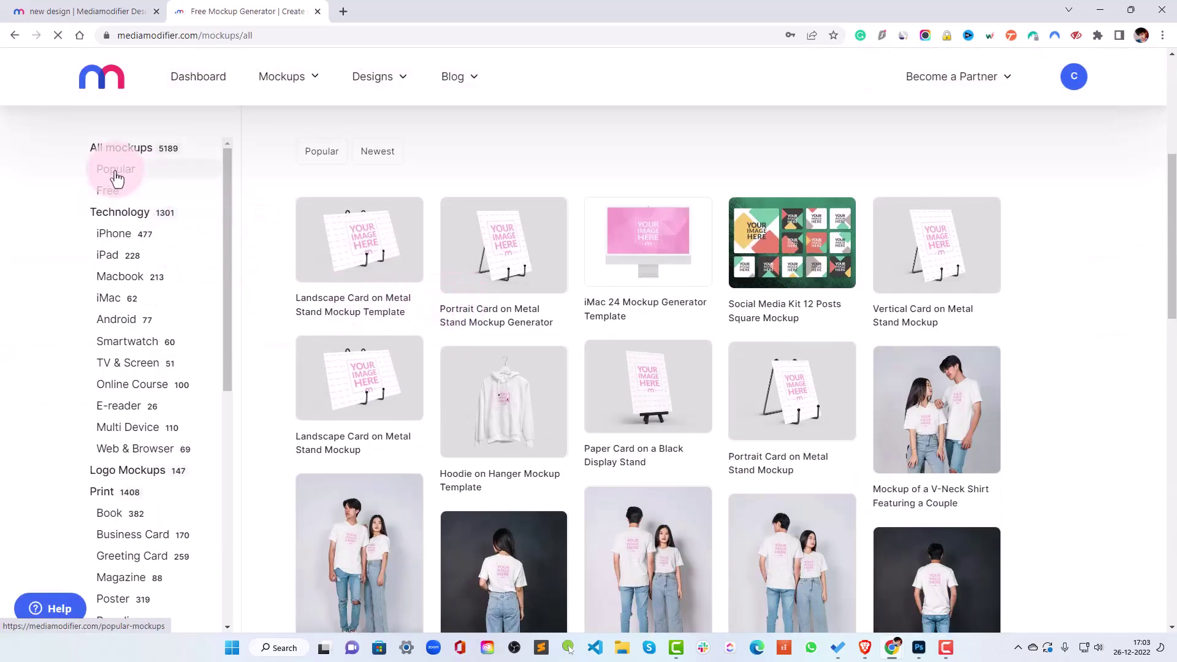
- Open popular mockups in a new tab and return to the all-mockups catalogue
click(116, 178)
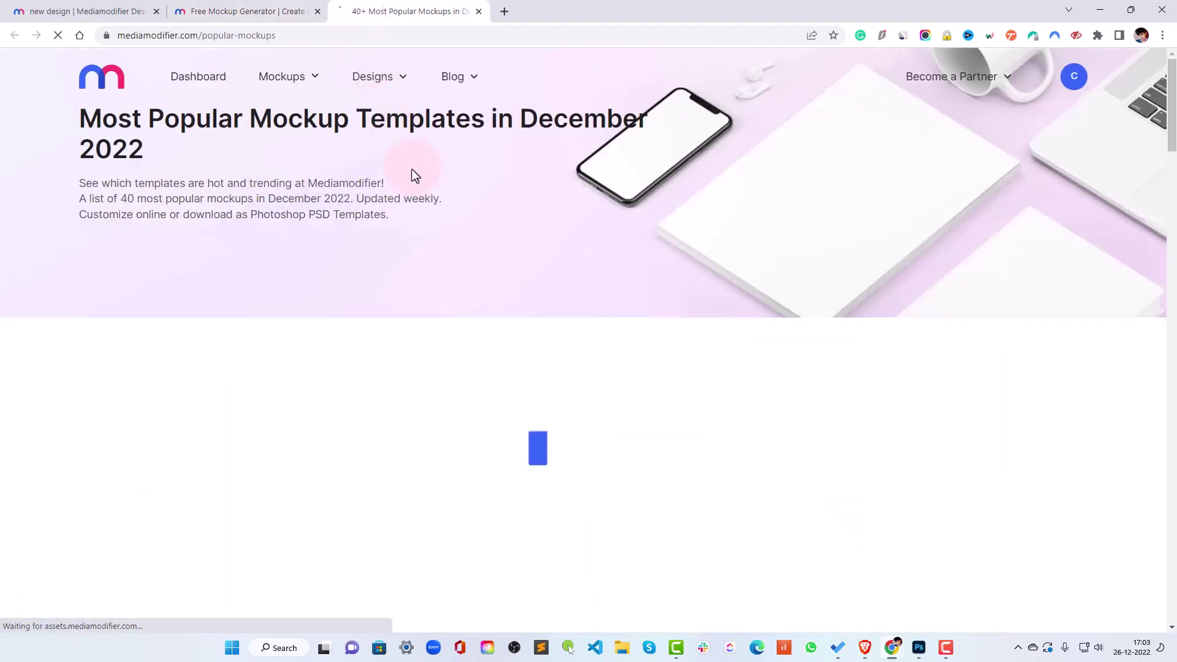
scroll(569, 414, down, 2)
scroll(580, 412, down, 5)
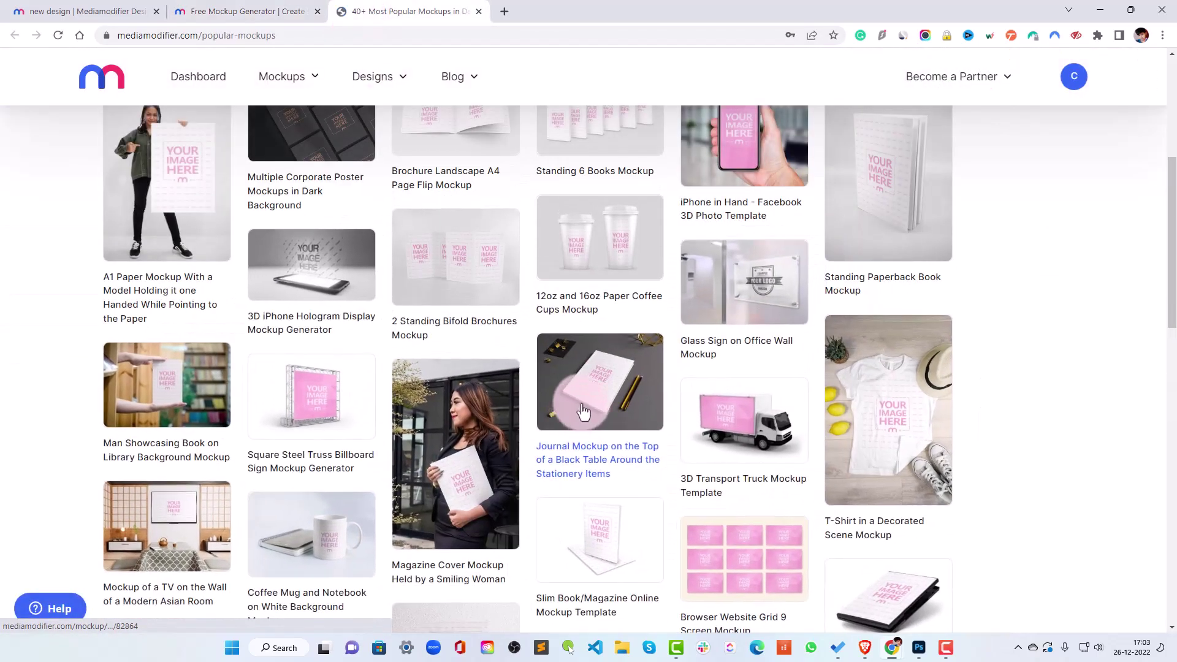
scroll(599, 389, up, 1)
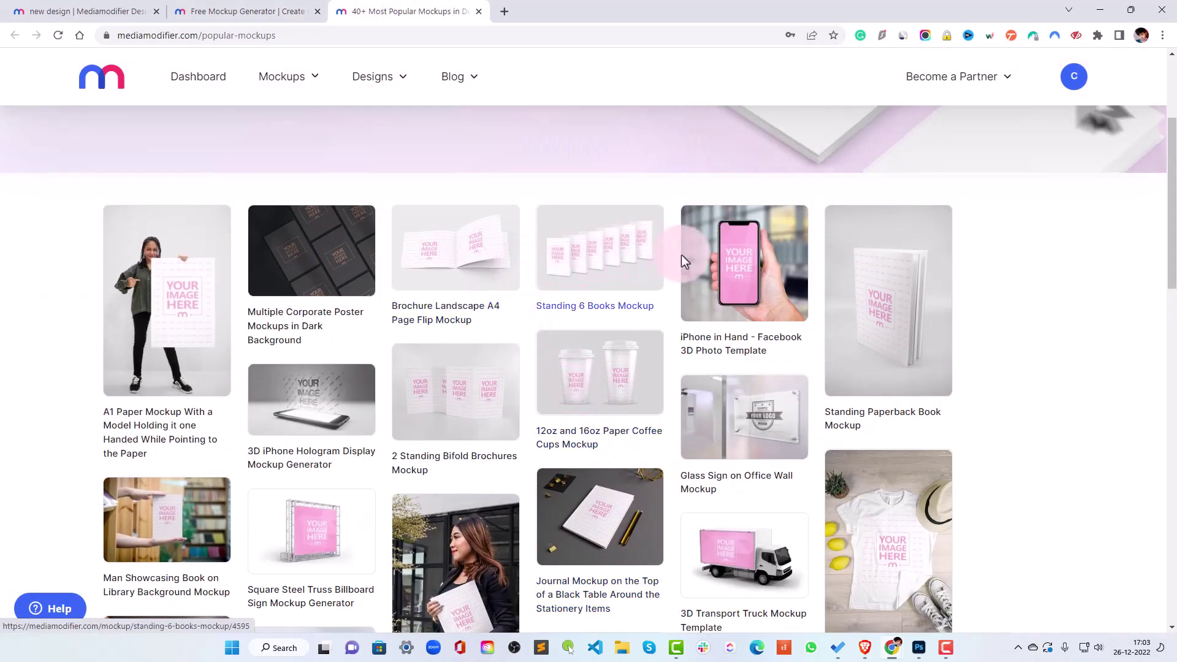
scroll(841, 283, down, 2)
scroll(584, 400, up, 2)
scroll(583, 399, up, 3)
click(268, 7)
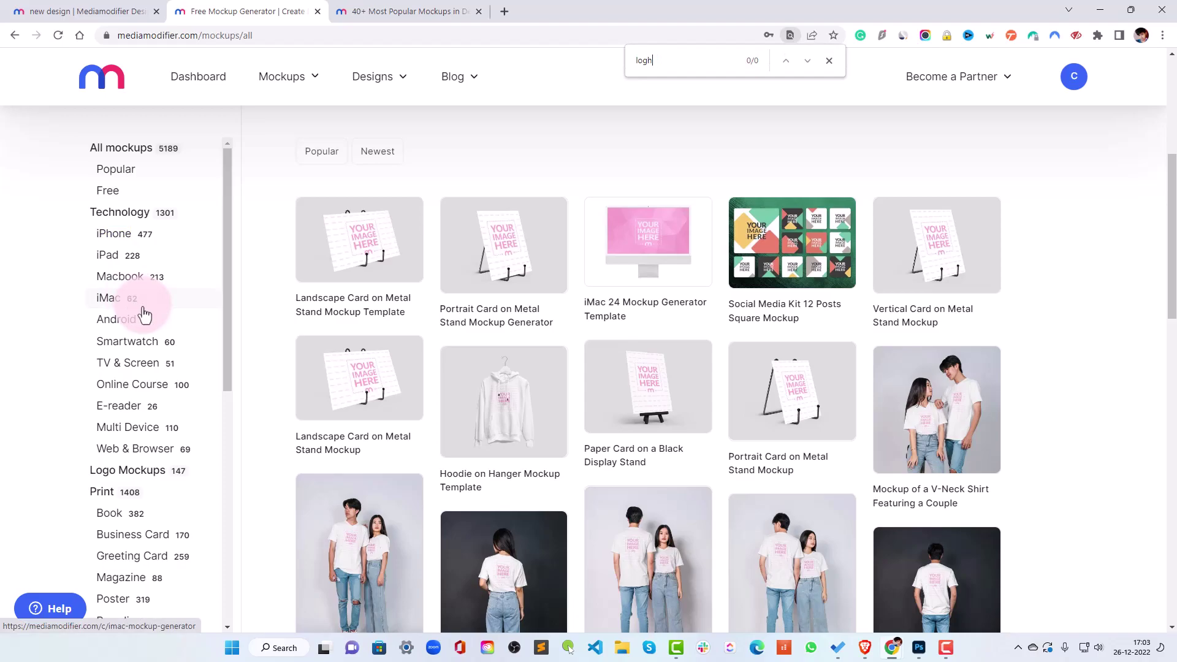
- Open Logo Mockups in a new tab, close popular mockups, and browse TV & Screen mockups
middle_click(161, 478)
click(471, 17)
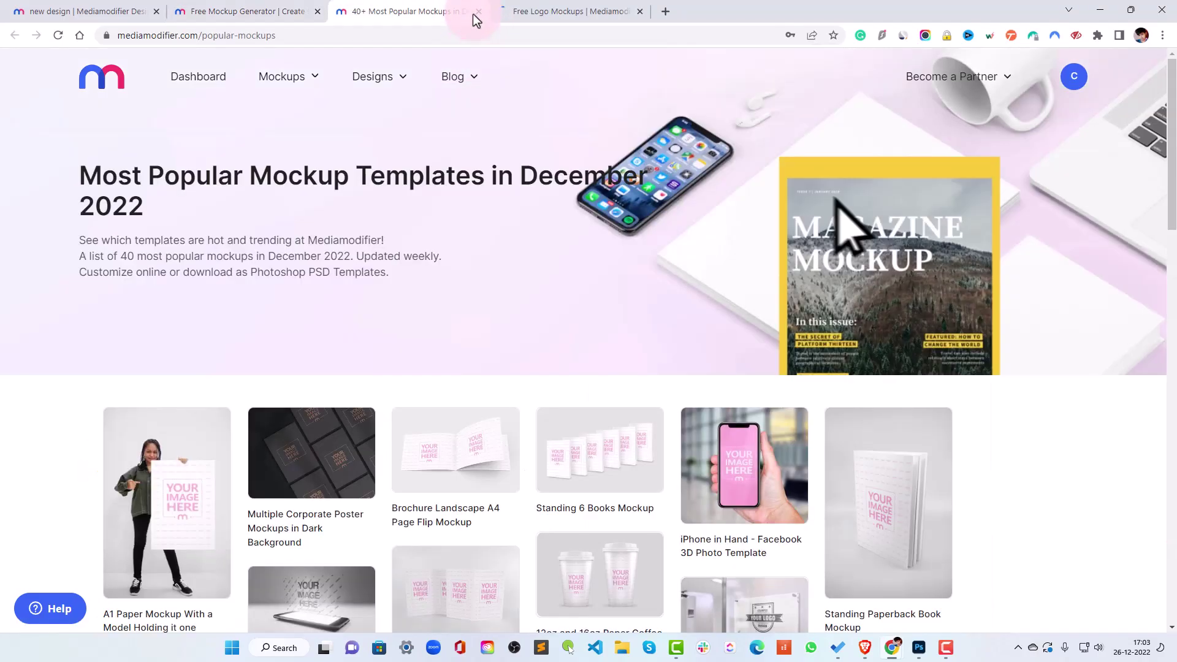
middle_click(470, 11)
click(289, 18)
scroll(345, 375, down, 2)
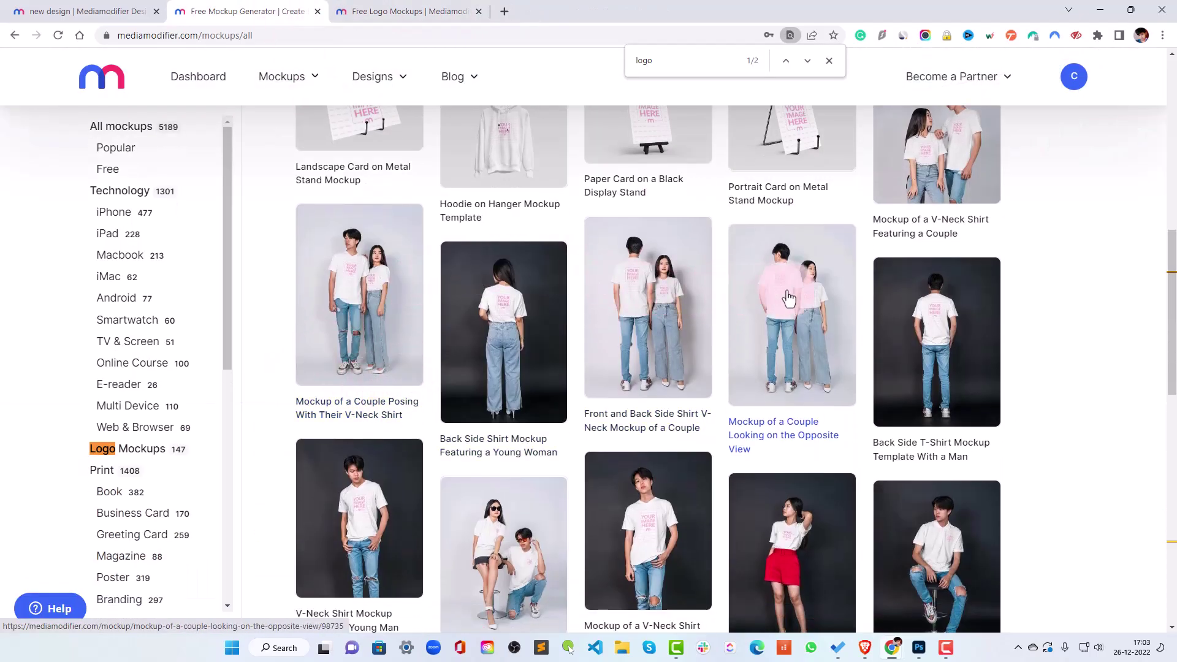
click(948, 325)
scroll(407, 390, down, 2)
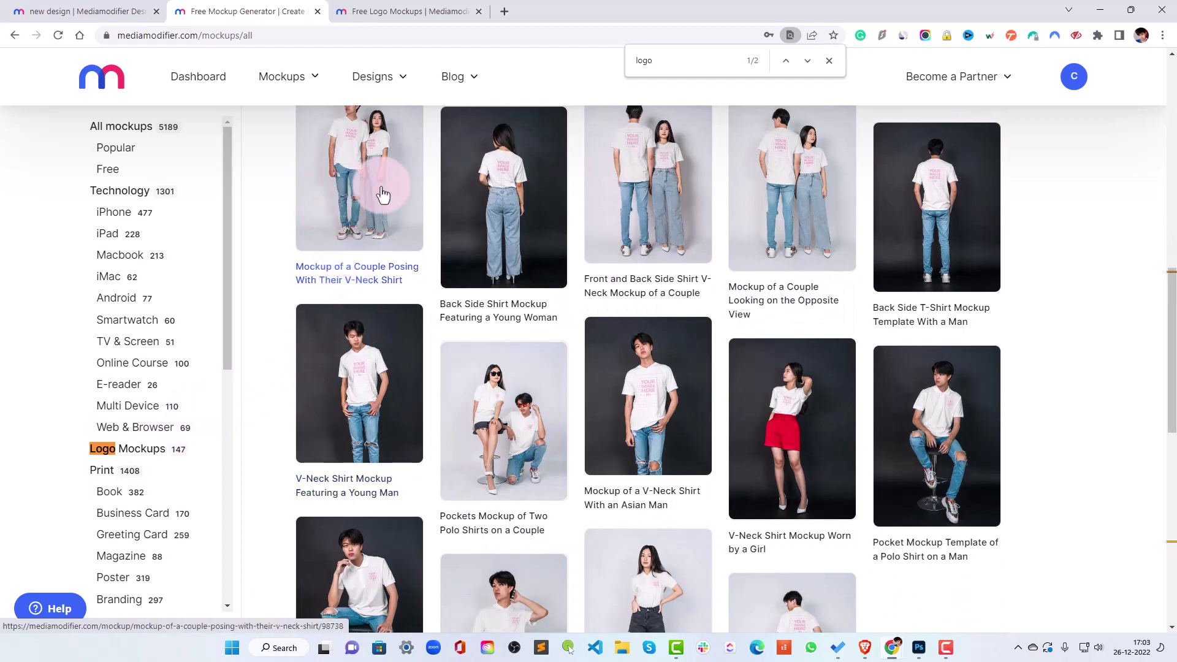
scroll(607, 295, down, 3)
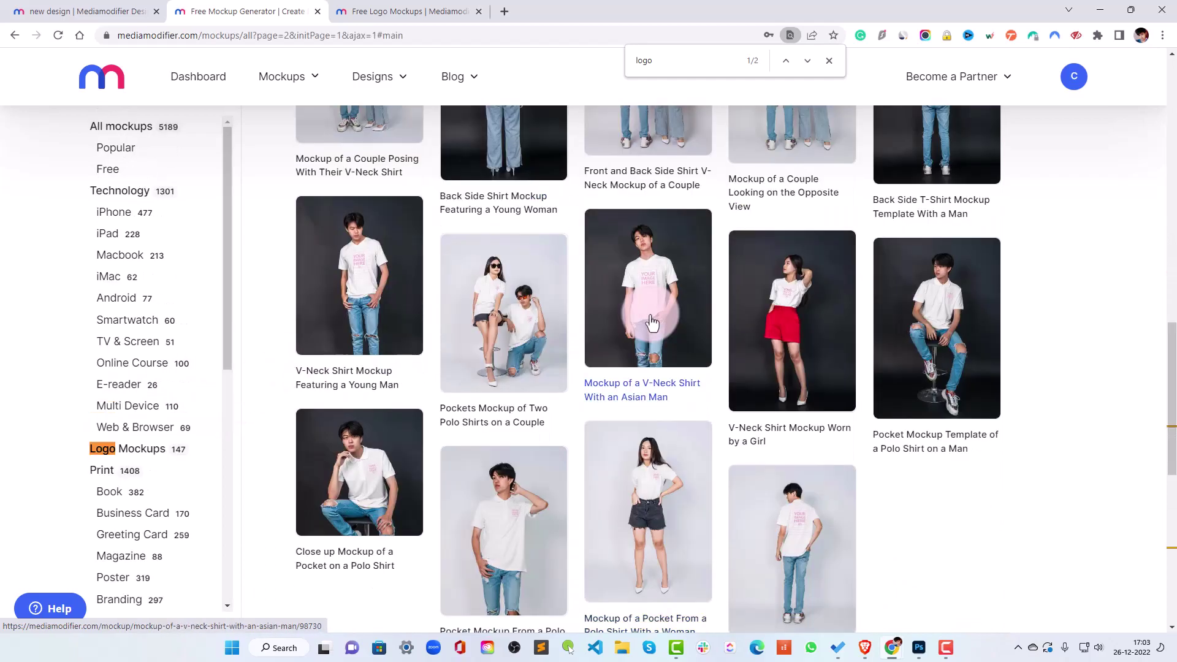
click(141, 341)
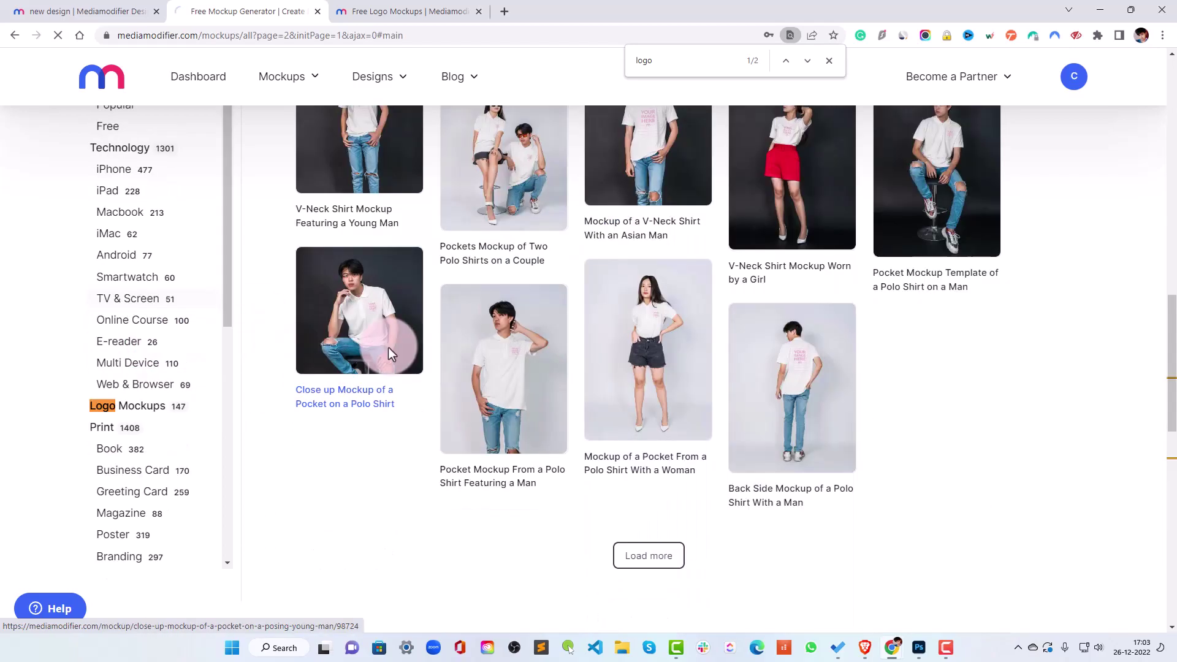
scroll(393, 352, down, 4)
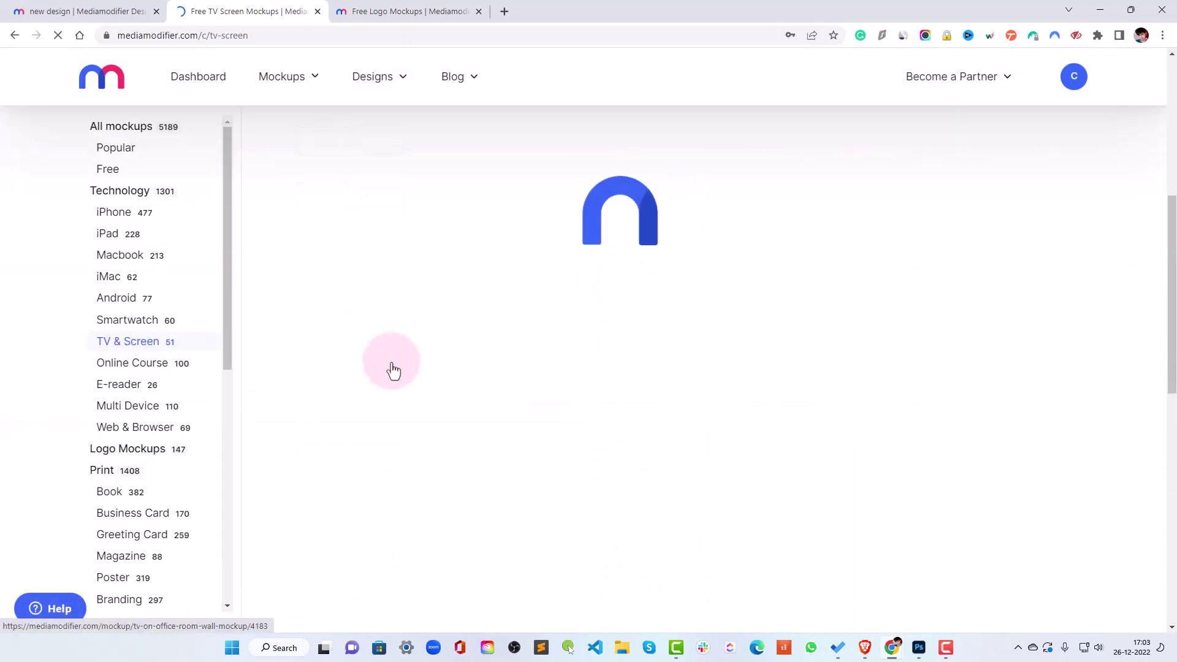
scroll(368, 363, down, 3)
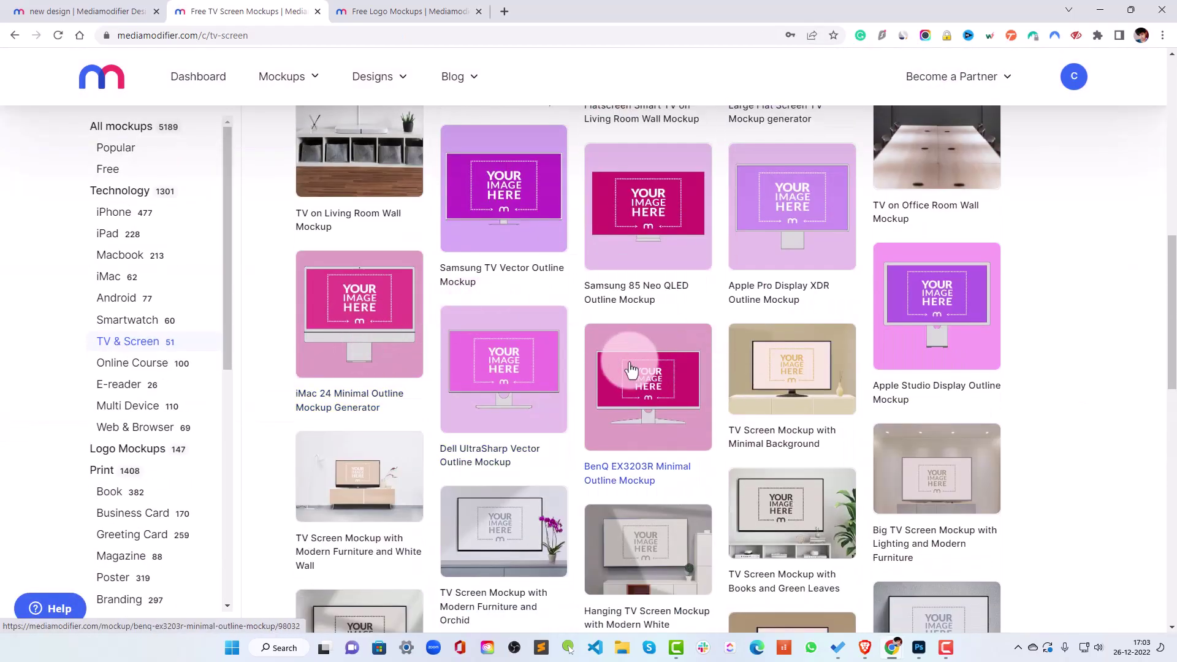
scroll(662, 381, down, 3)
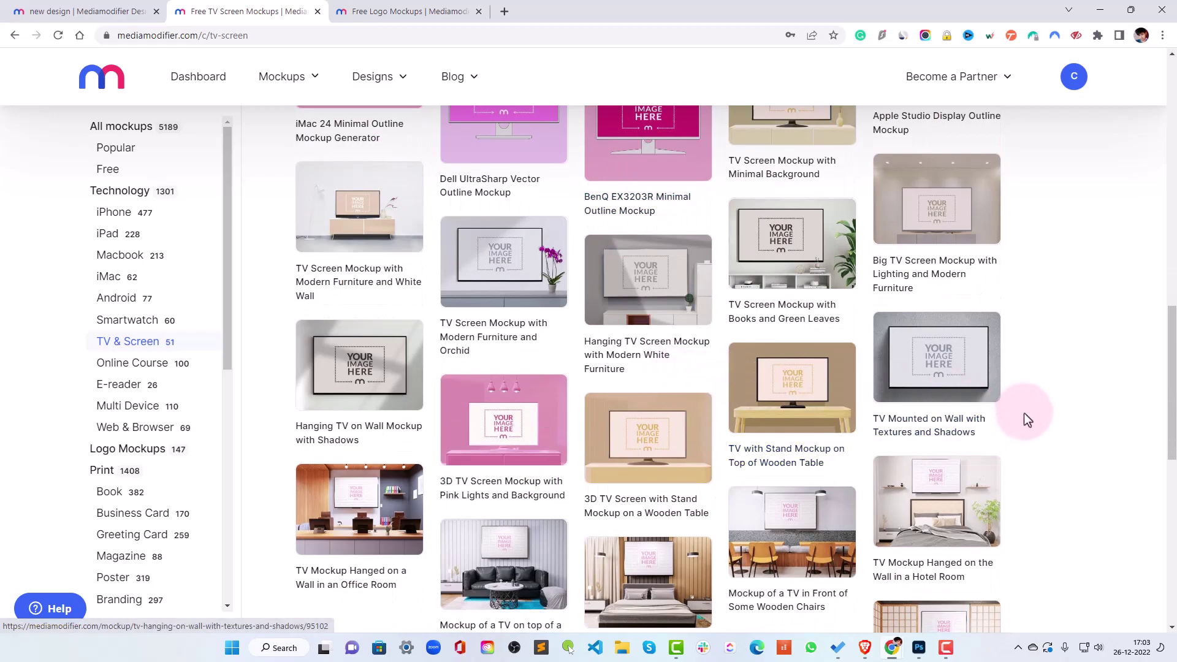
scroll(926, 440, down, 5)
scroll(668, 390, up, 2)
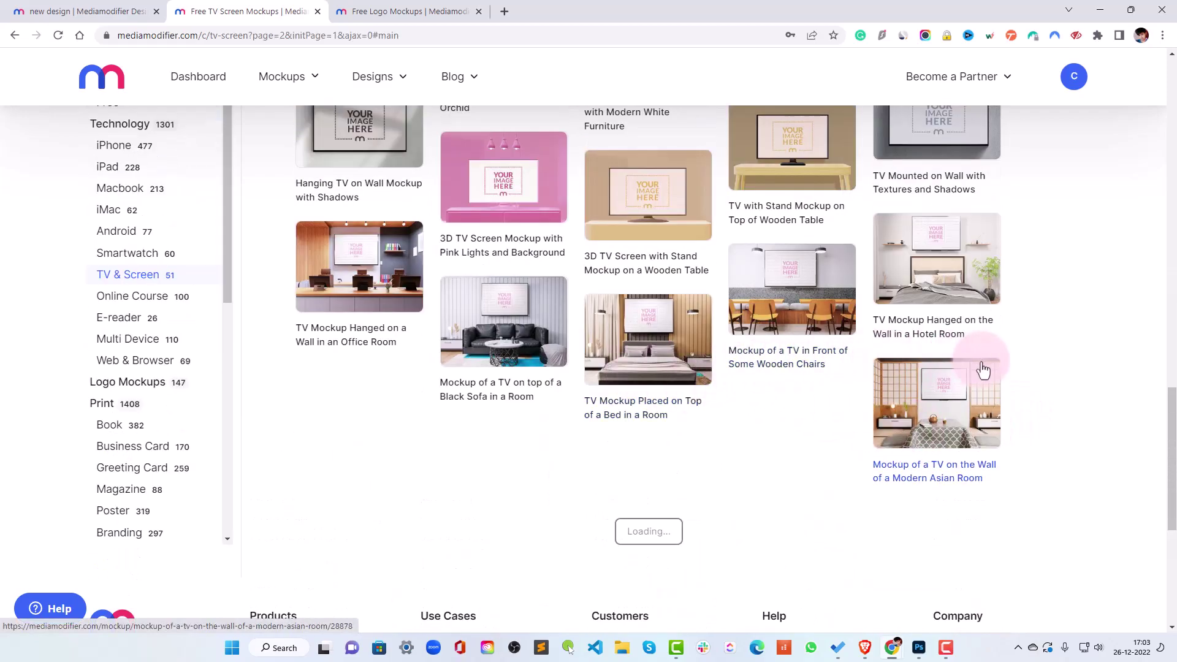
scroll(460, 359, down, 2)
scroll(374, 336, down, 2)
scroll(432, 389, down, 3)
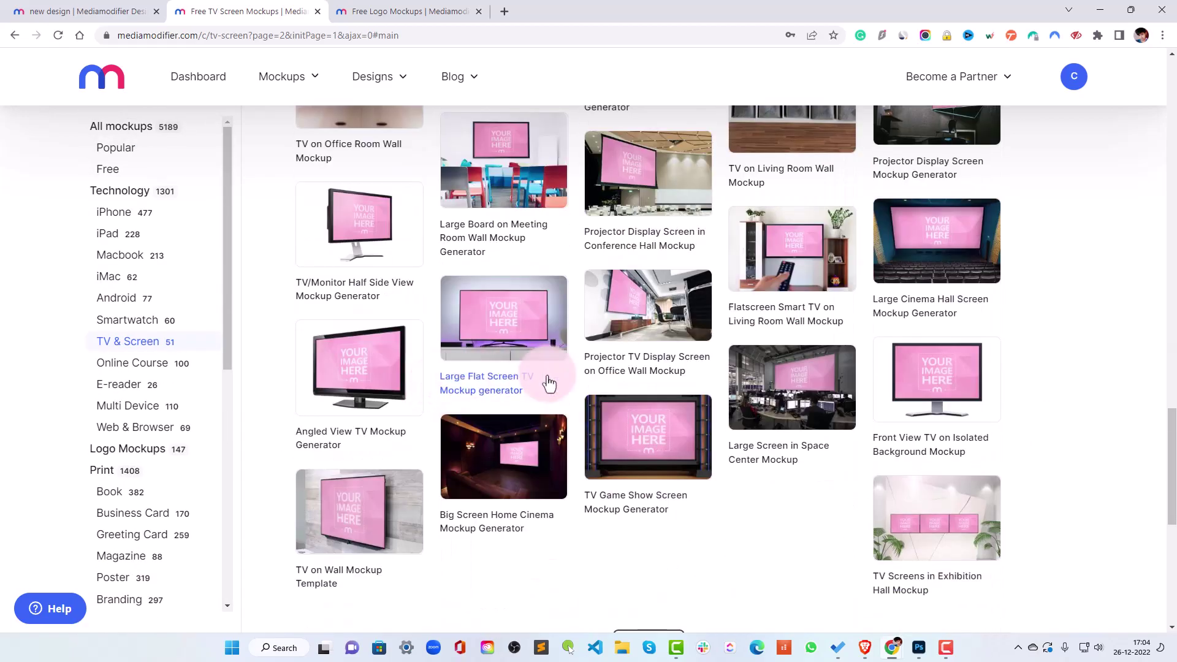
scroll(599, 388, down, 5)
scroll(659, 492, up, 3)
scroll(538, 448, up, 2)
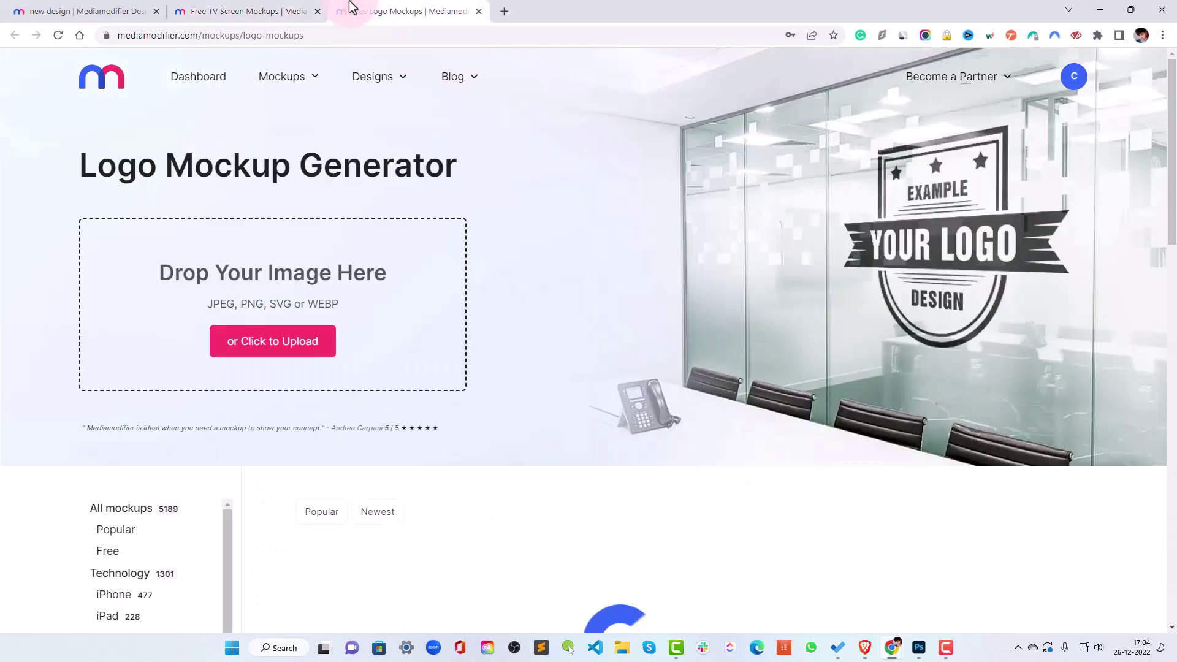
- Go to the Logo Mockups page to browse down to the wall-art print mockups
click(359, 12)
scroll(381, 346, down, 5)
scroll(635, 196, down, 2)
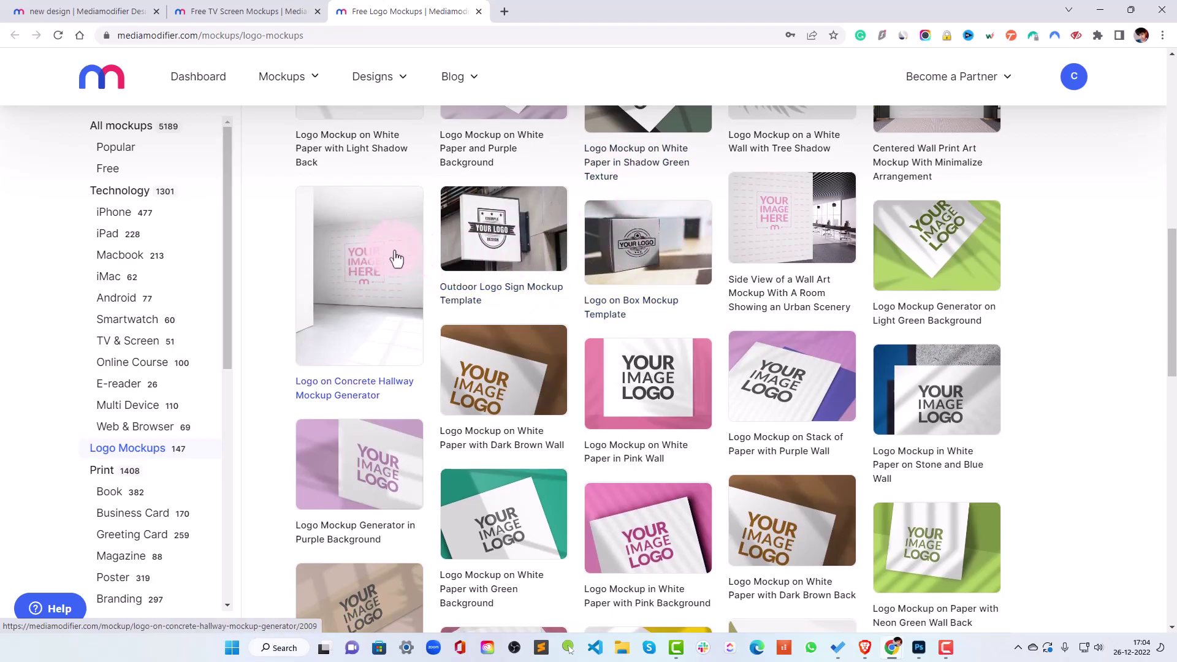
scroll(1035, 329, down, 2)
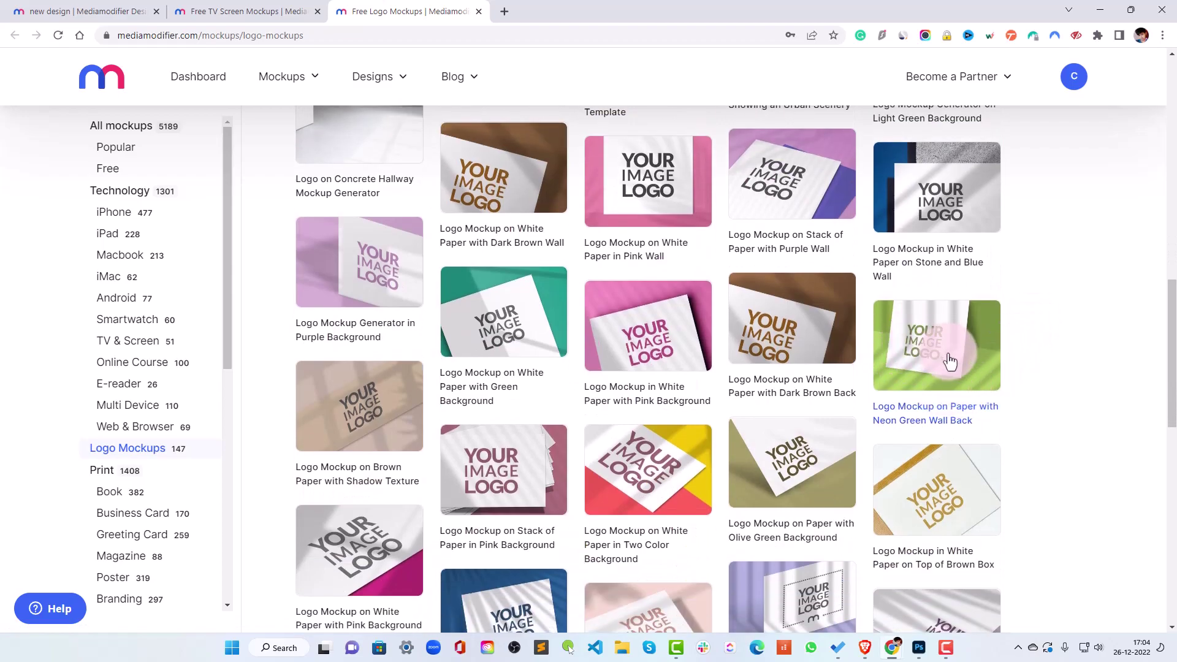
scroll(940, 379, down, 2)
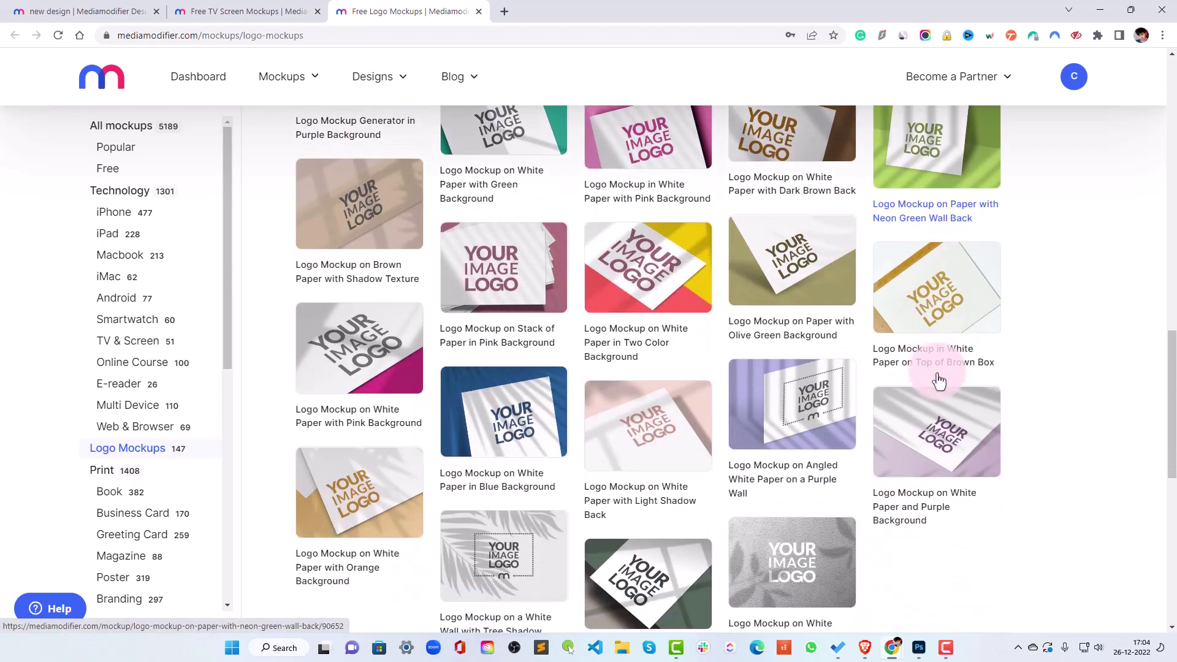
scroll(916, 372, down, 1)
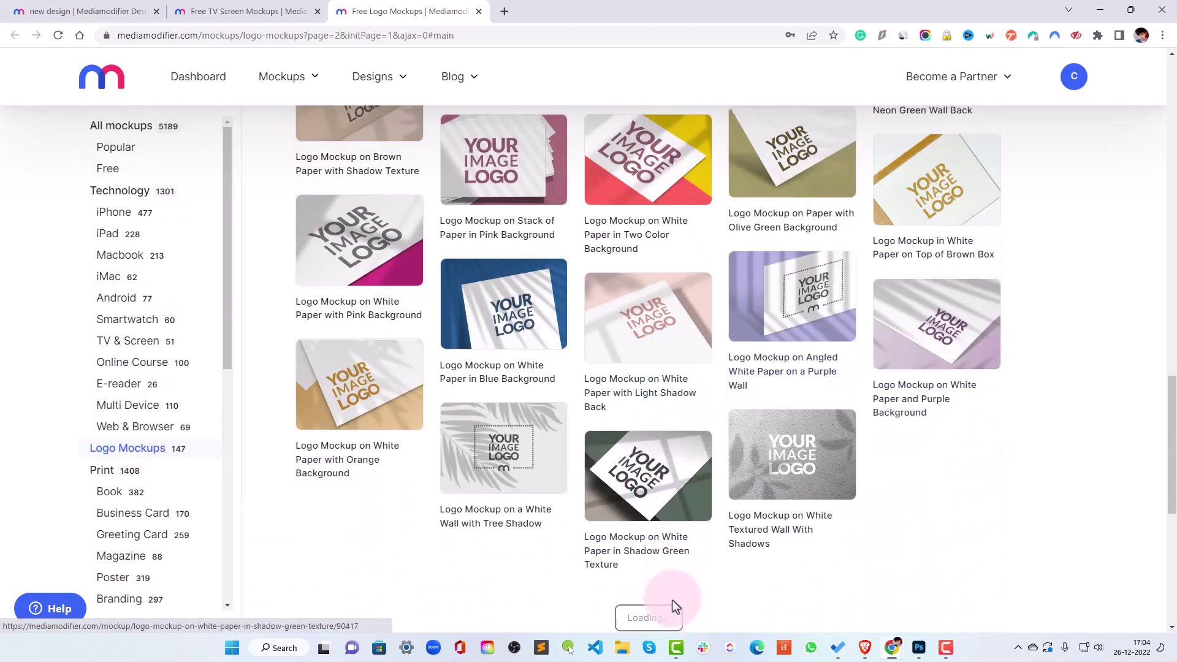
scroll(915, 432, down, 2)
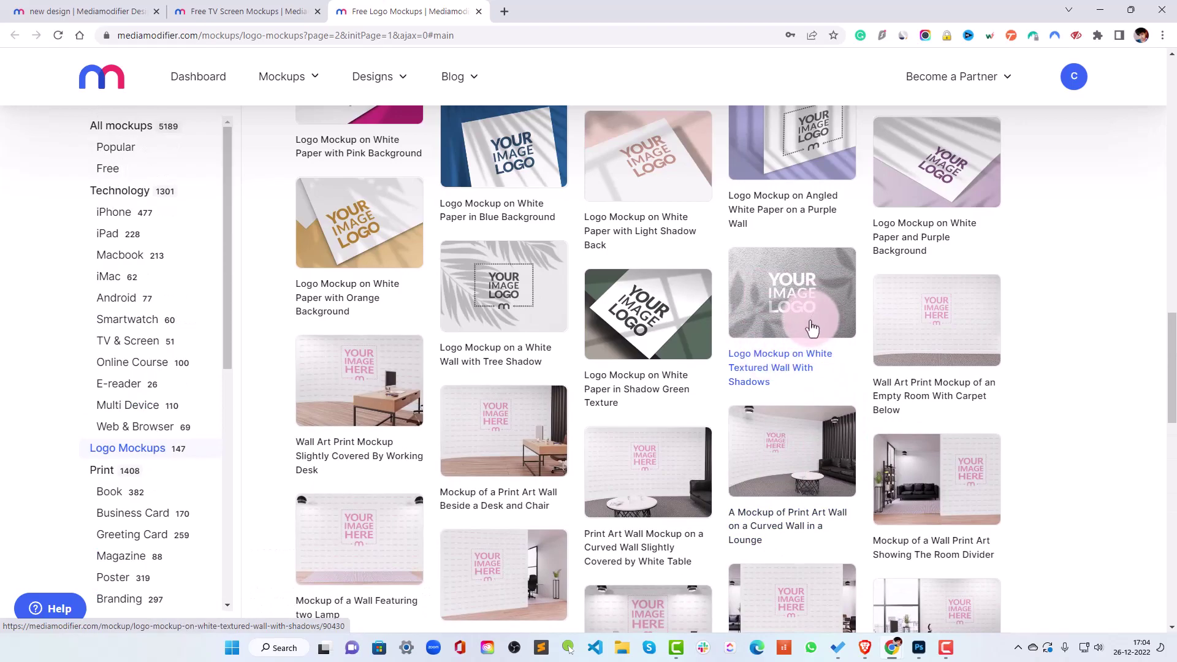
scroll(814, 330, down, 2)
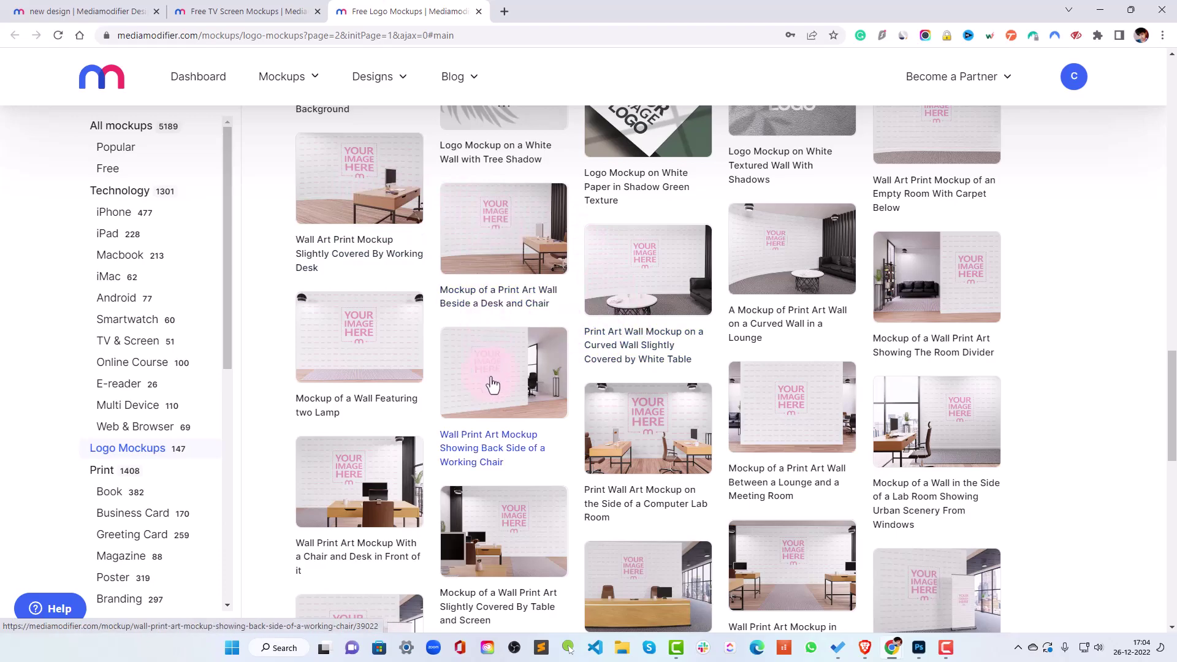
- Open the computer lab room wall mockup in a separate window
right_click(634, 415)
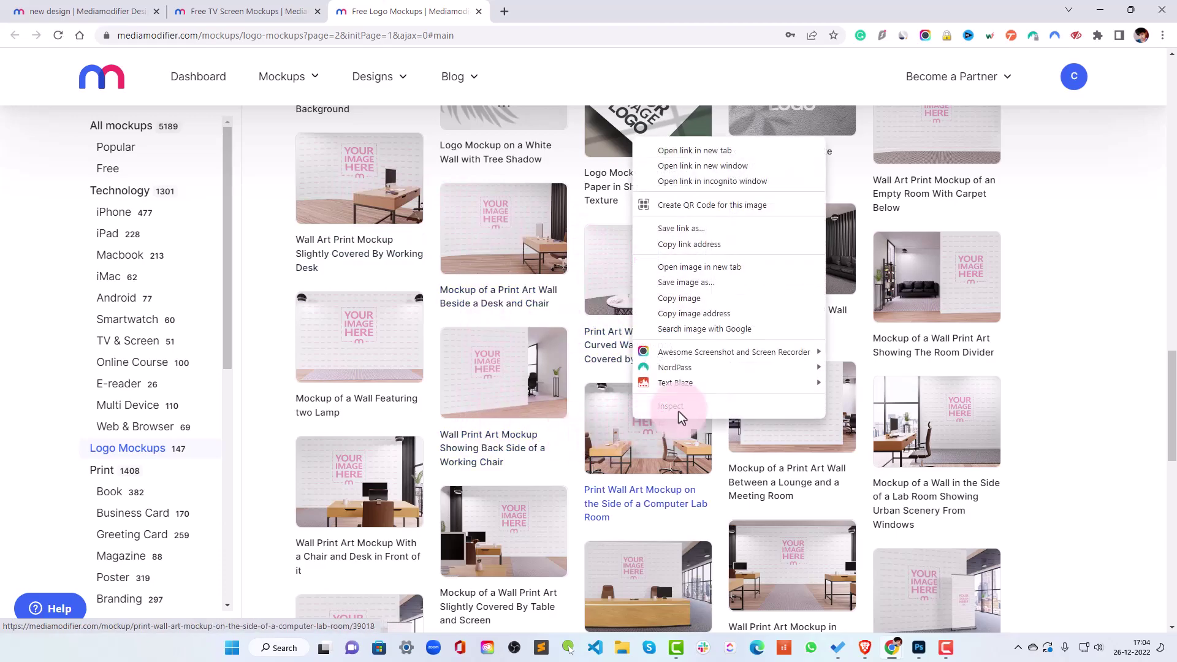
click(701, 168)
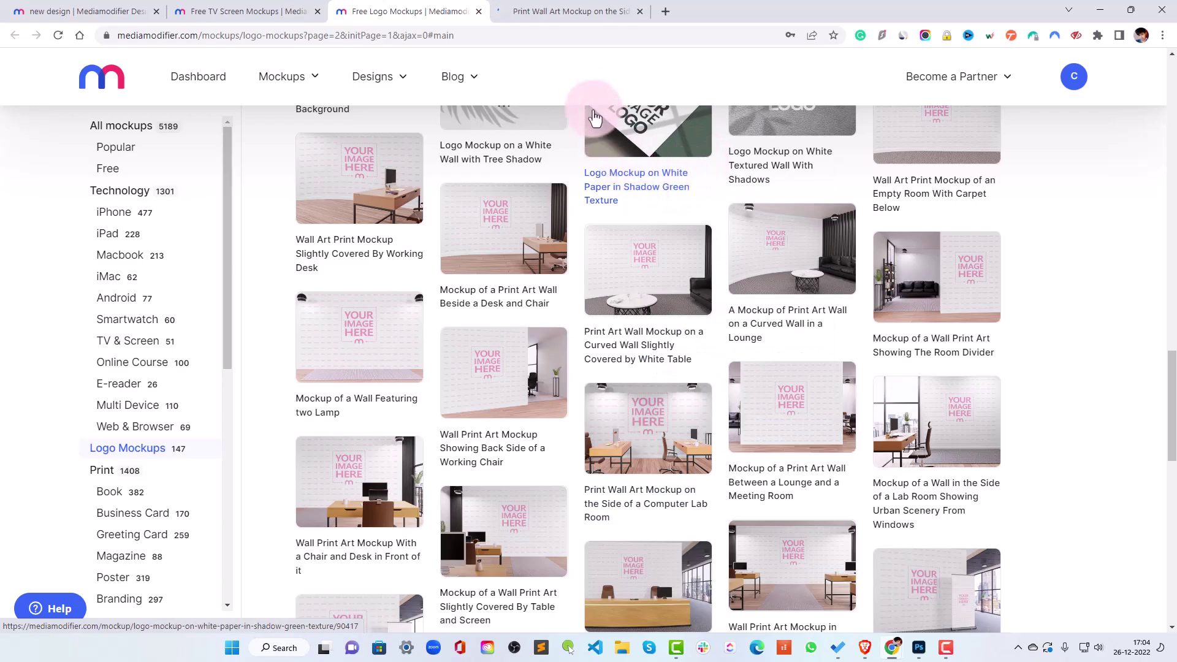
click(513, 7)
scroll(413, 328, down, 1)
- Place the red Sp logo on the wall and stretch it to fill the wall
click(396, 246)
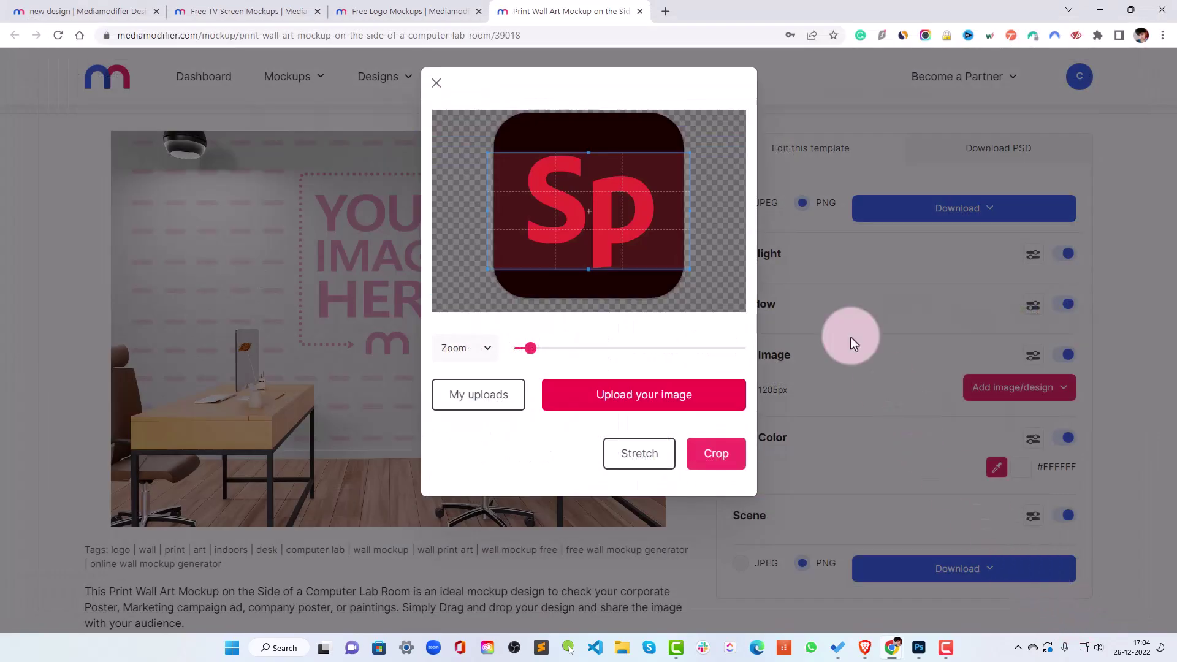
click(717, 460)
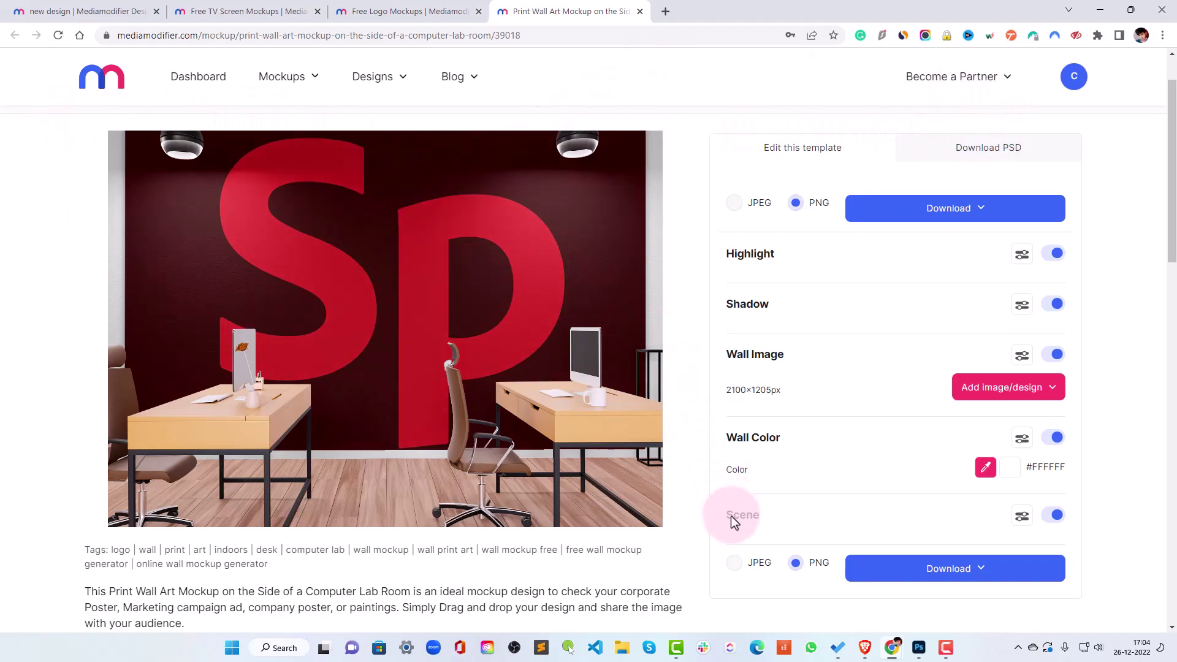
scroll(643, 414, down, 3)
scroll(589, 304, down, 3)
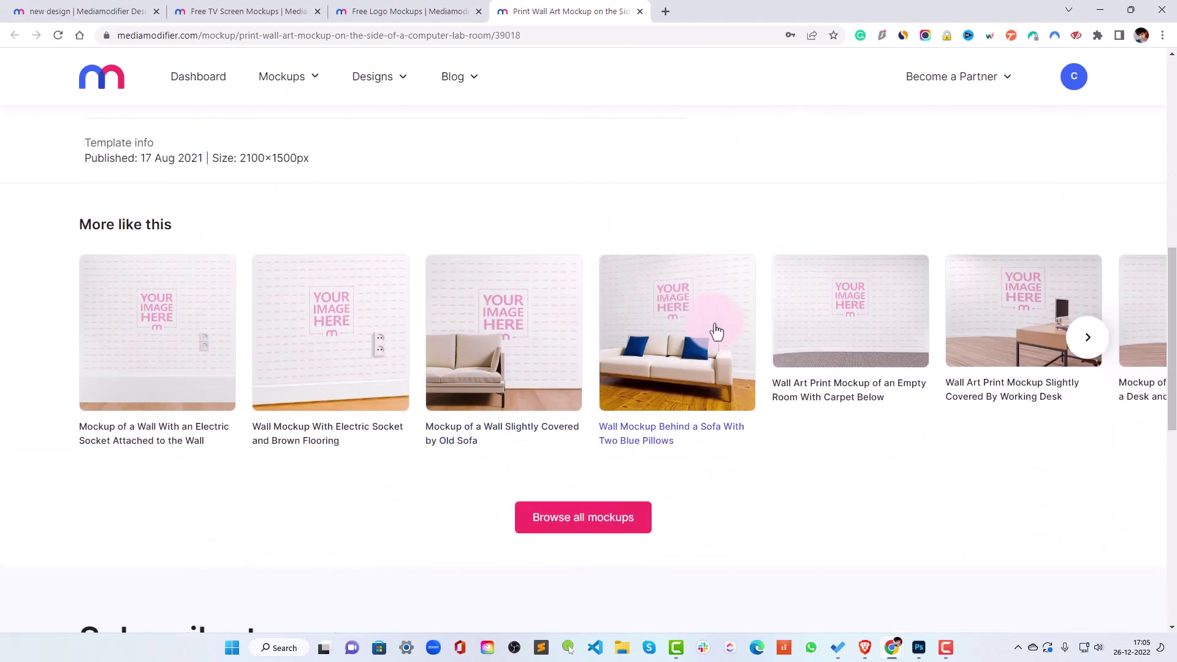
scroll(607, 305, up, 6)
click(504, 274)
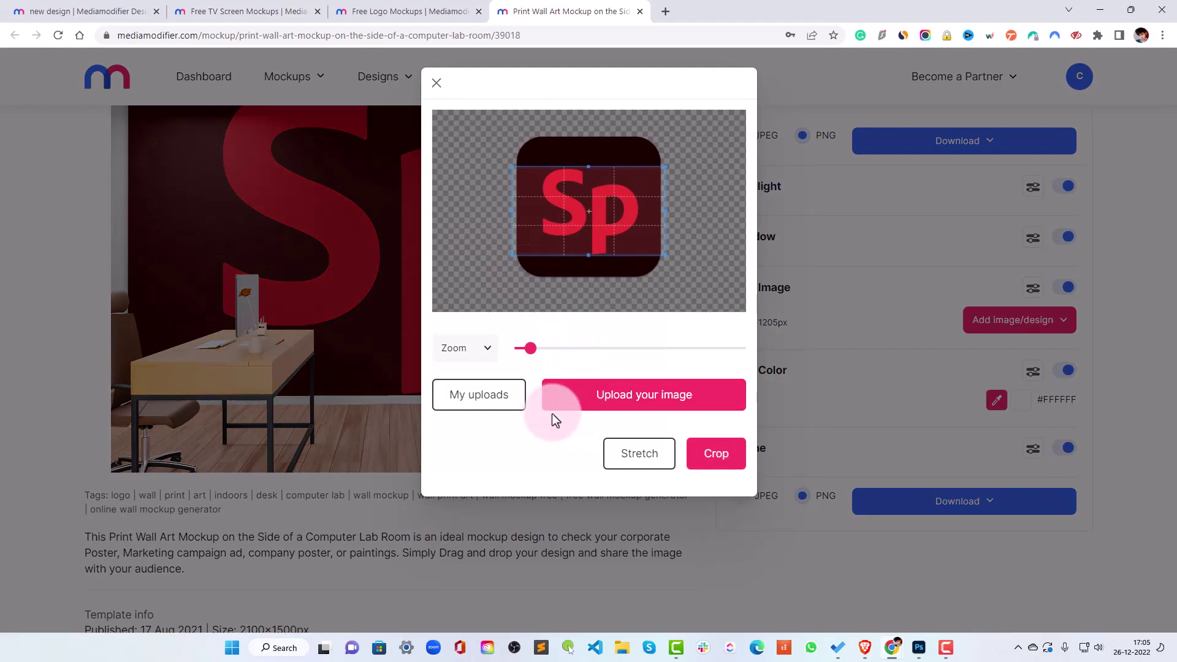
click(644, 461)
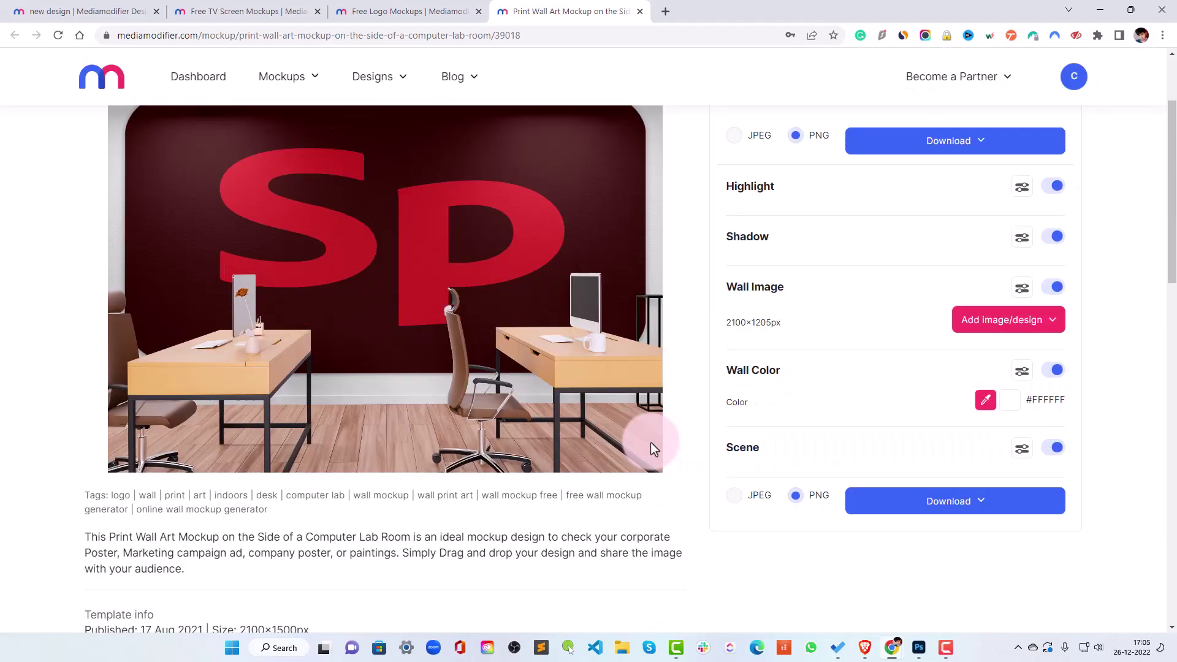
scroll(552, 304, up, 2)
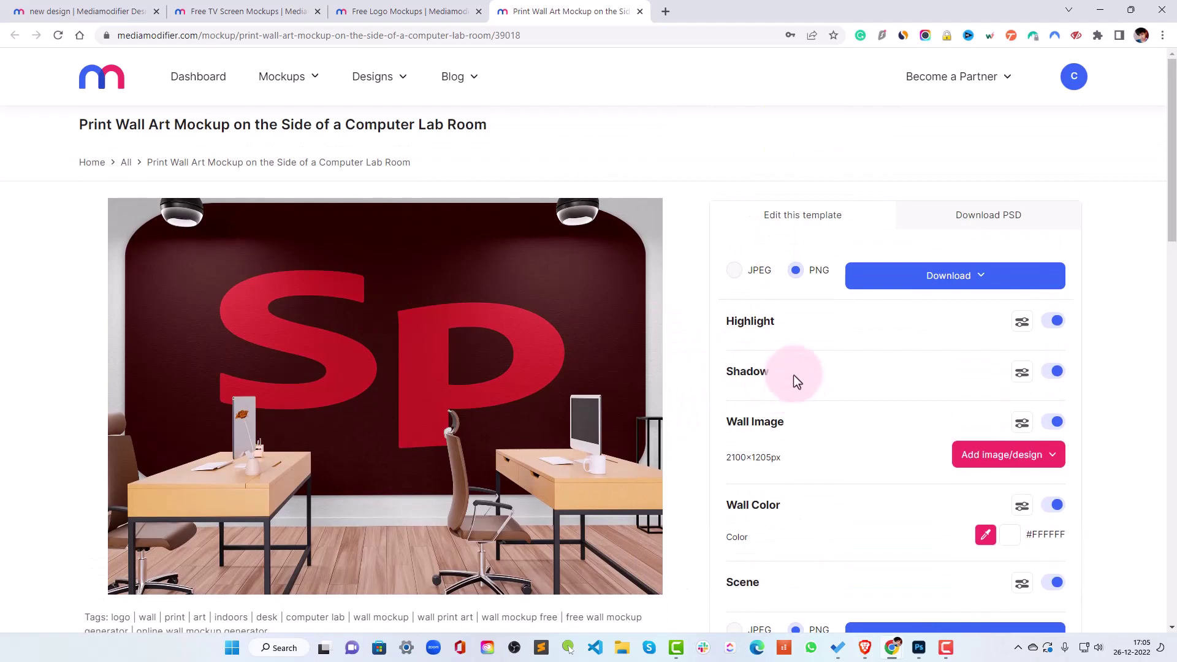
click(1013, 215)
scroll(993, 230, down, 1)
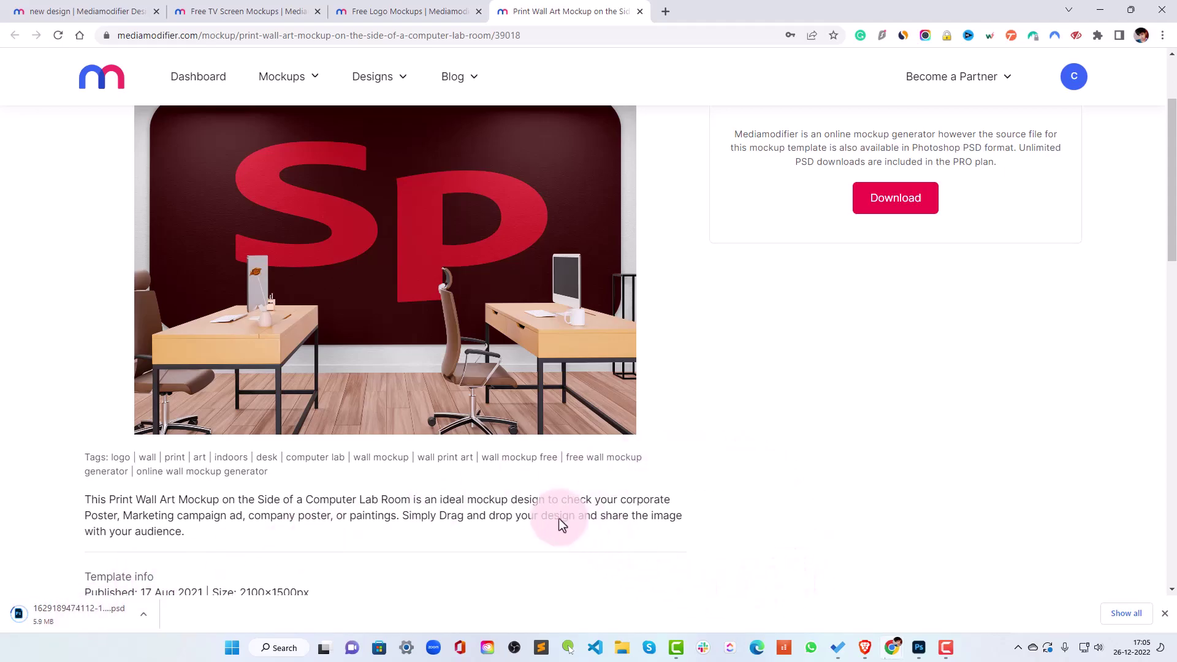
scroll(441, 389, up, 1)
scroll(596, 318, down, 5)
scroll(596, 311, up, 5)
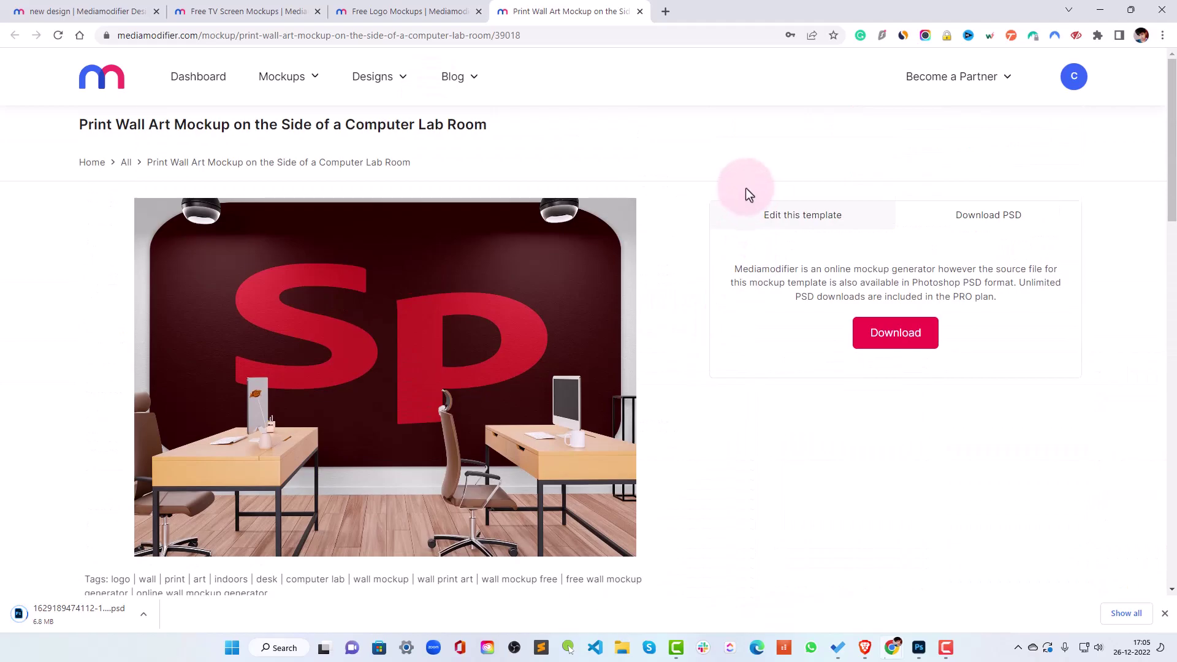
- Toggle the Highlight, Shadow, Wall Image and wall colour layers, then hide the room scene
click(767, 217)
scroll(1030, 206, down, 1)
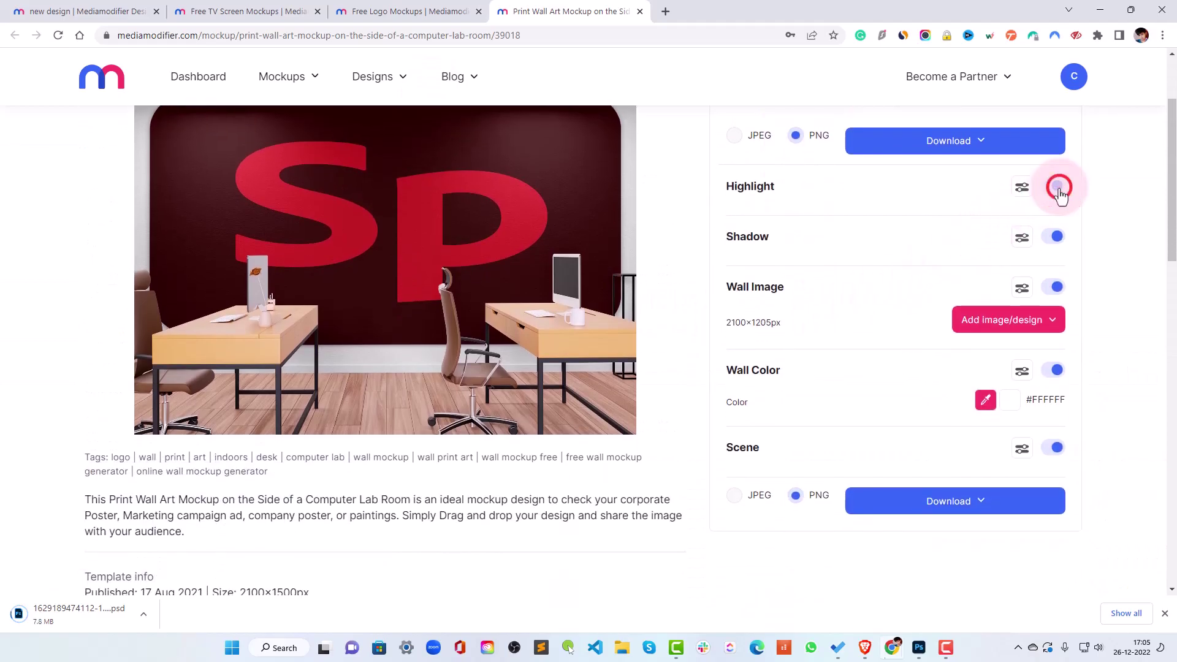
click(1058, 188)
click(1059, 238)
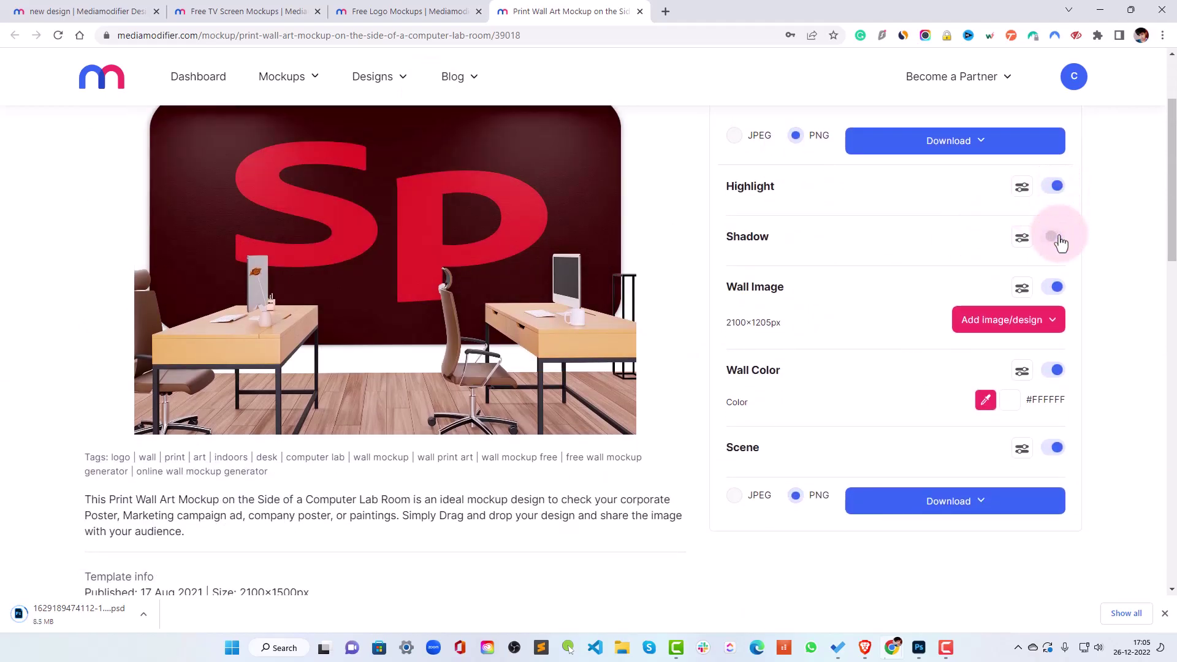
click(1068, 280)
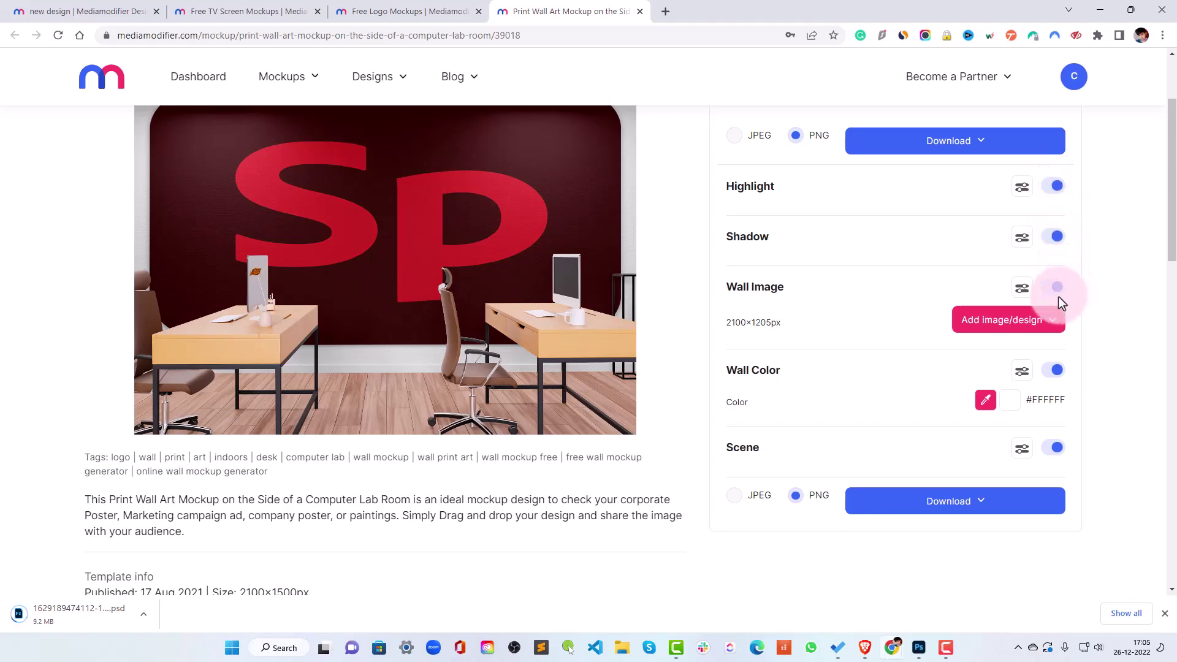
click(1058, 288)
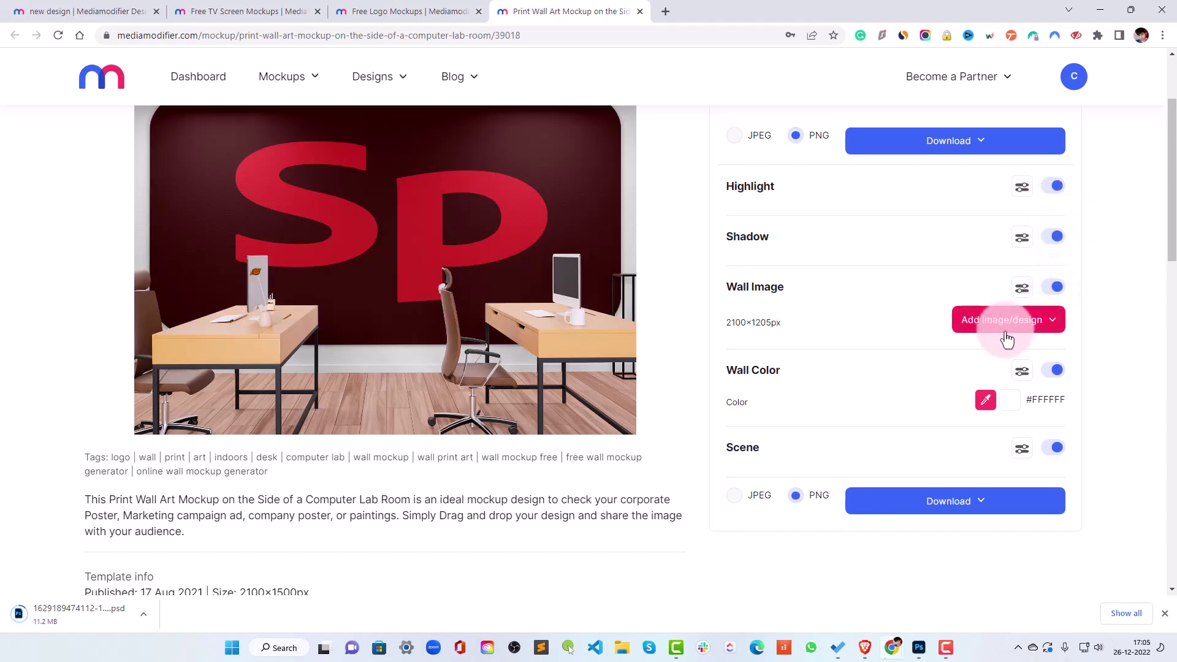
click(1050, 373)
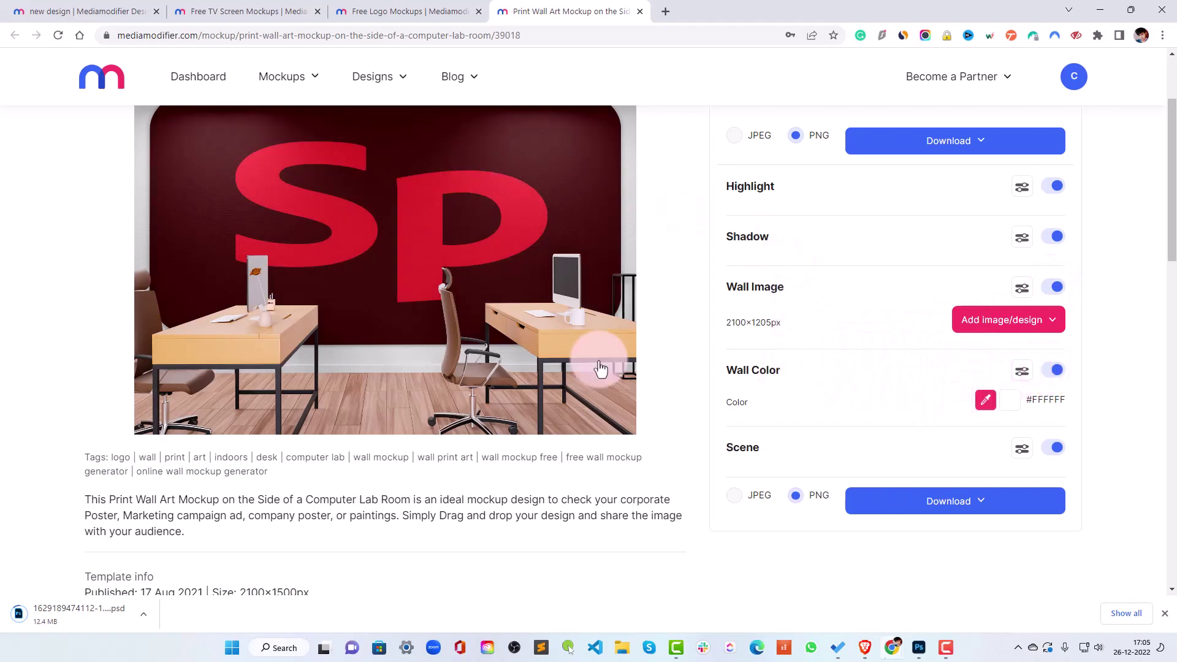
click(1049, 449)
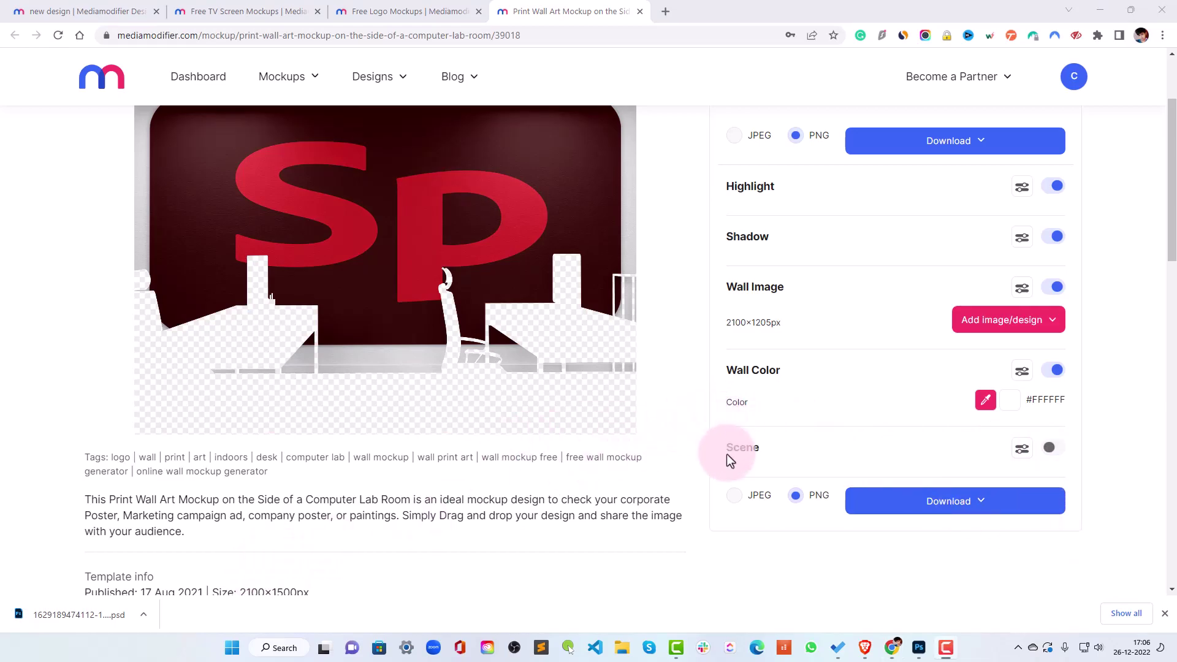
scroll(728, 459, down, 3)
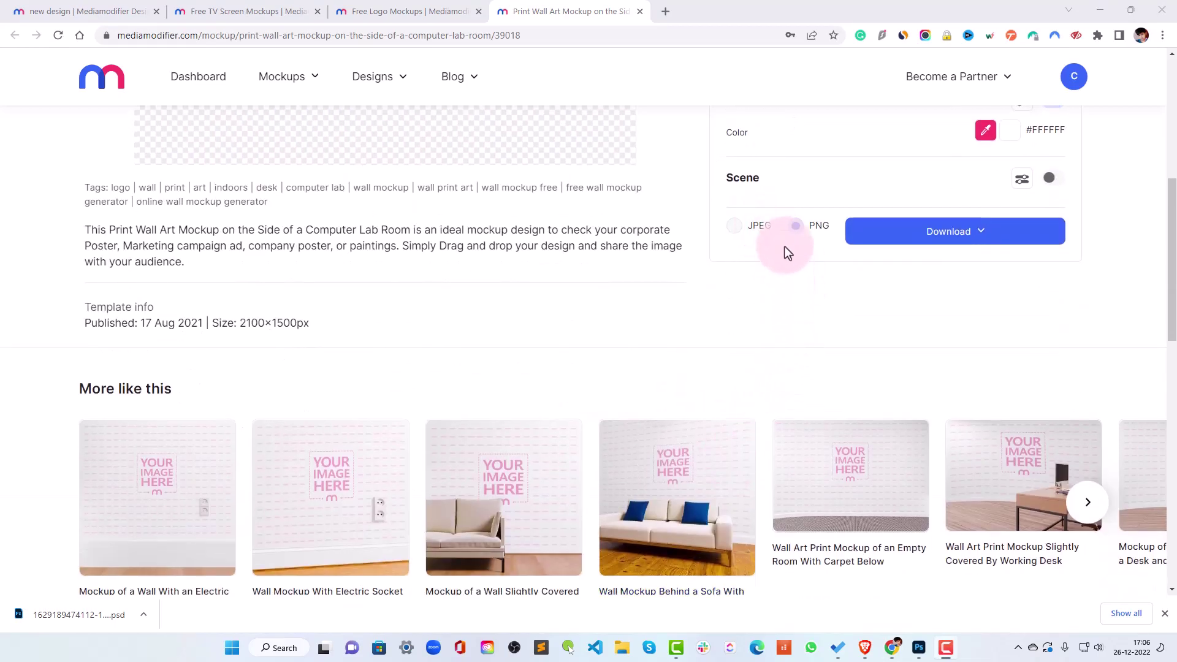
click(975, 235)
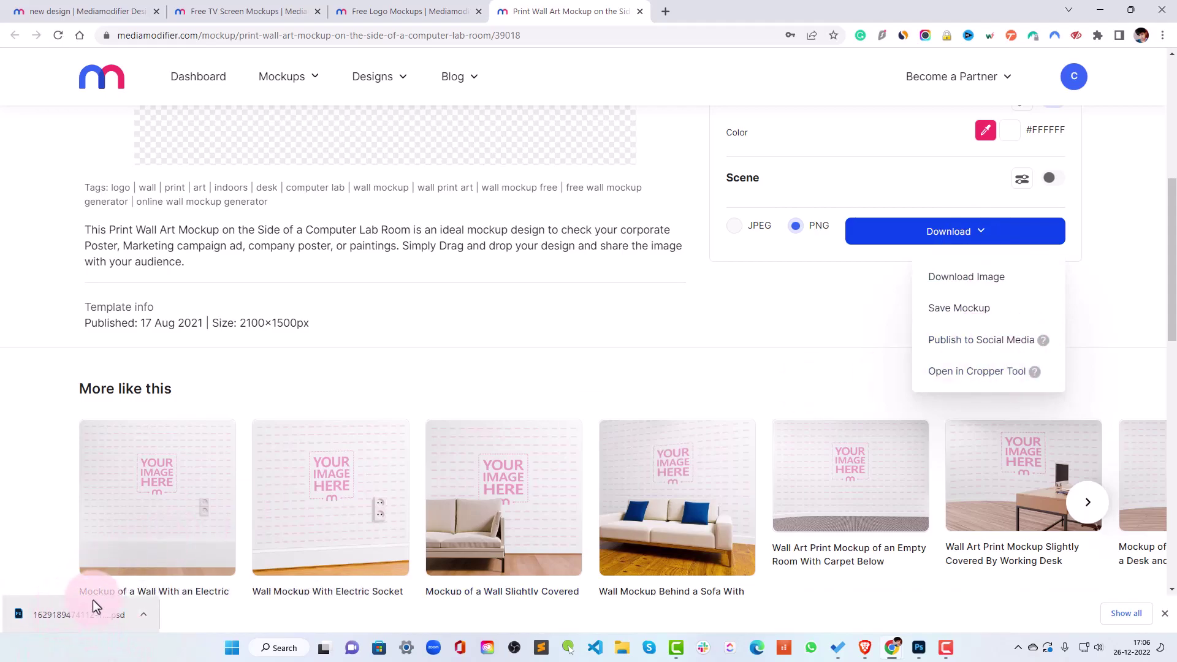
- Open the downloaded mockup PSD, check the Shadow and Wall Image layers, and edit the Wall Image smart object
click(94, 598)
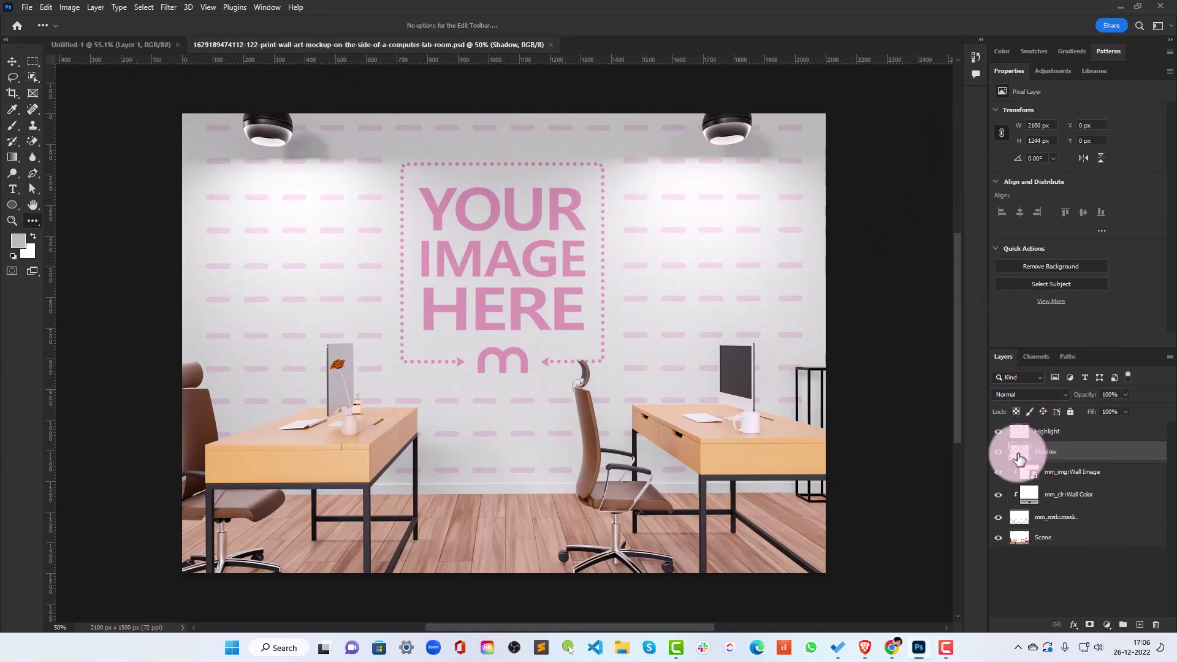
click(1072, 434)
click(1000, 433)
click(999, 449)
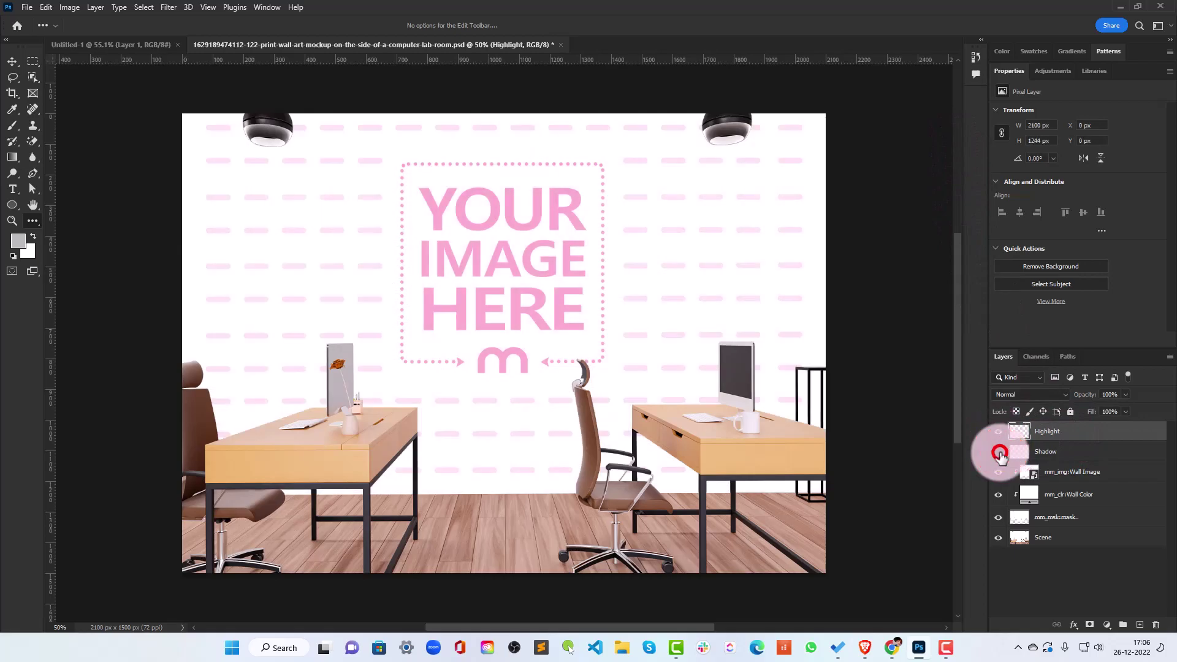
click(999, 452)
click(1035, 474)
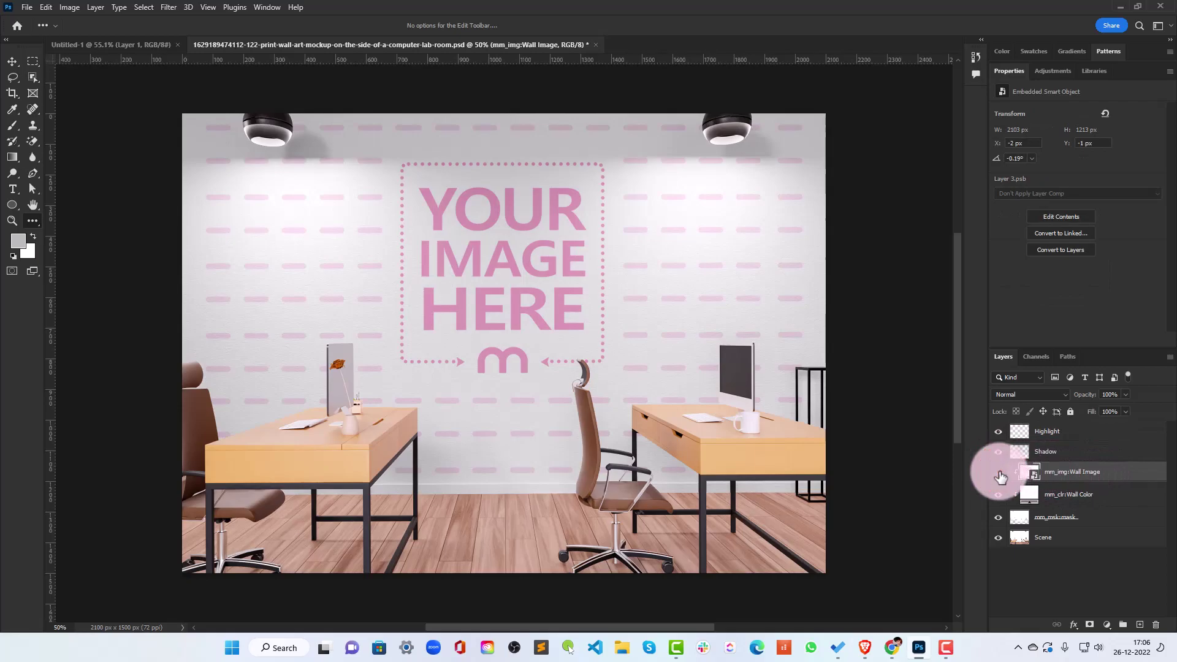
click(1001, 472)
click(1036, 480)
double_click(1037, 481)
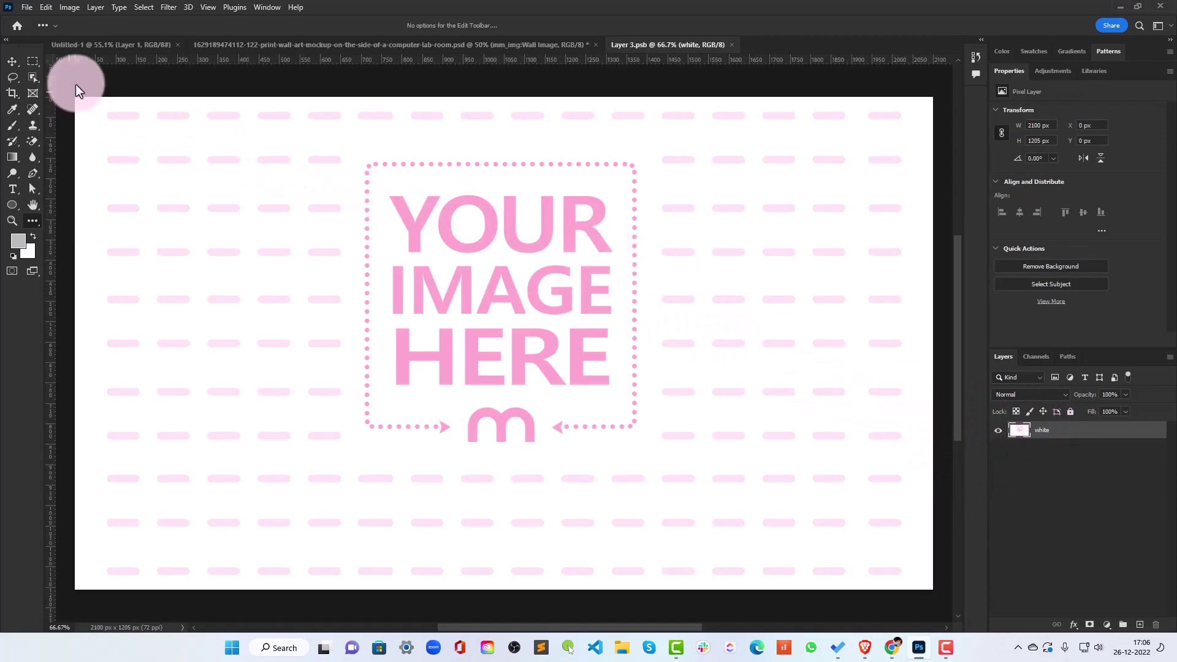
- Browse to the Desktop's 1x folder and select the Adobe Express image
click(27, 7)
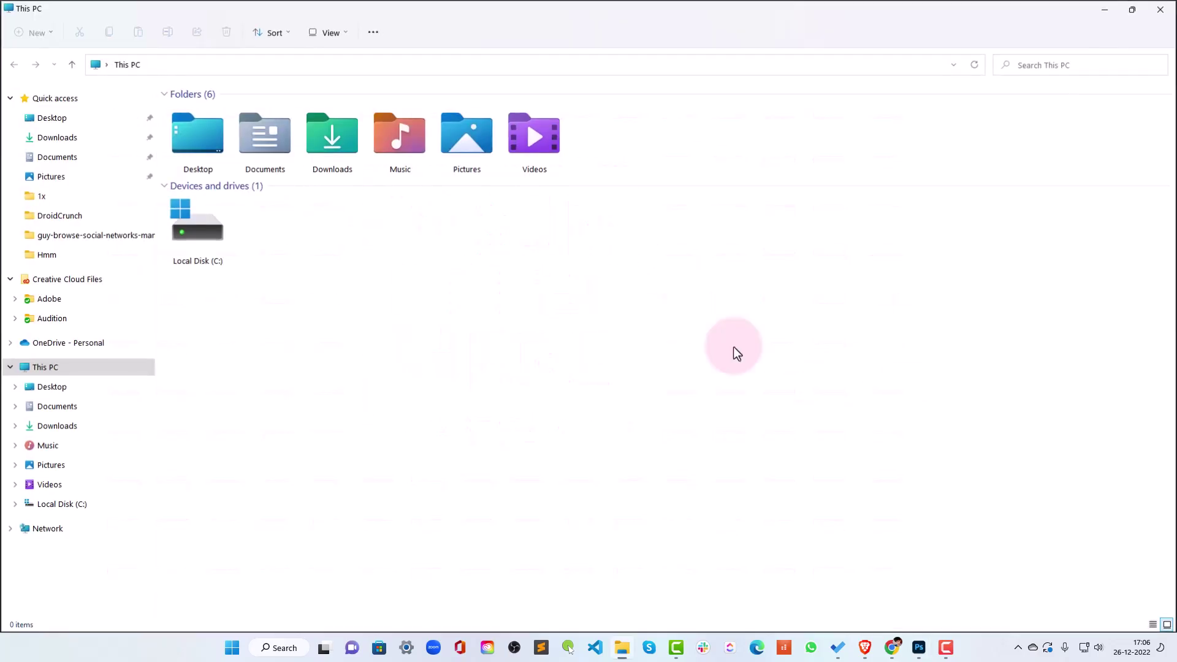
click(63, 197)
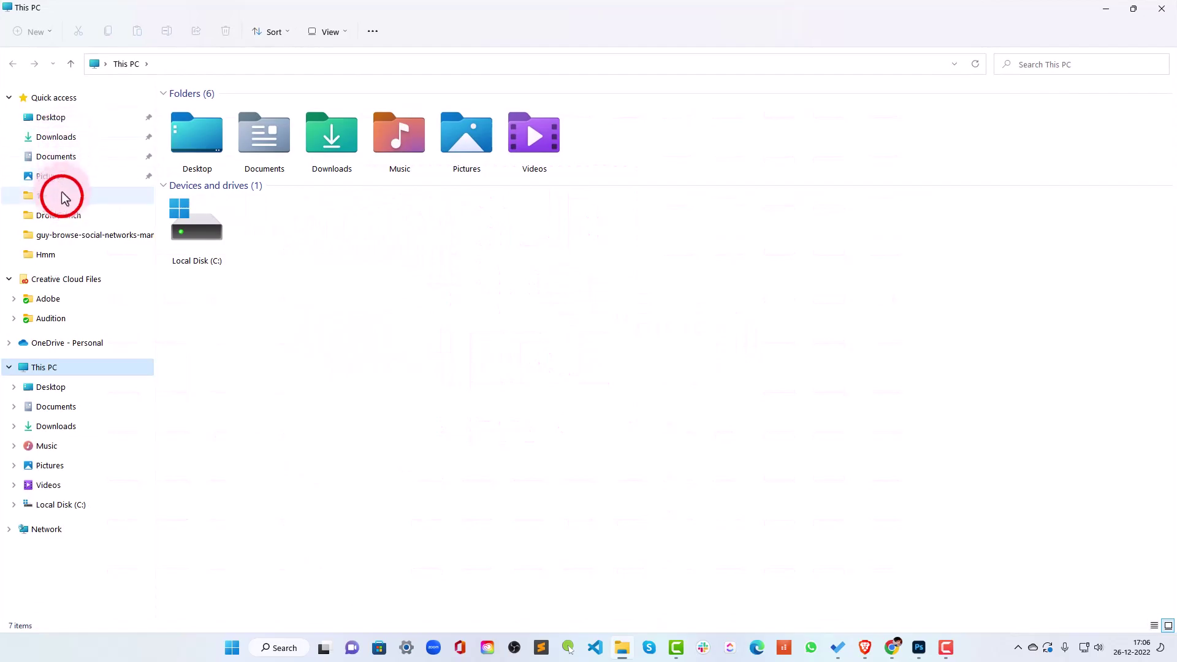
click(472, 130)
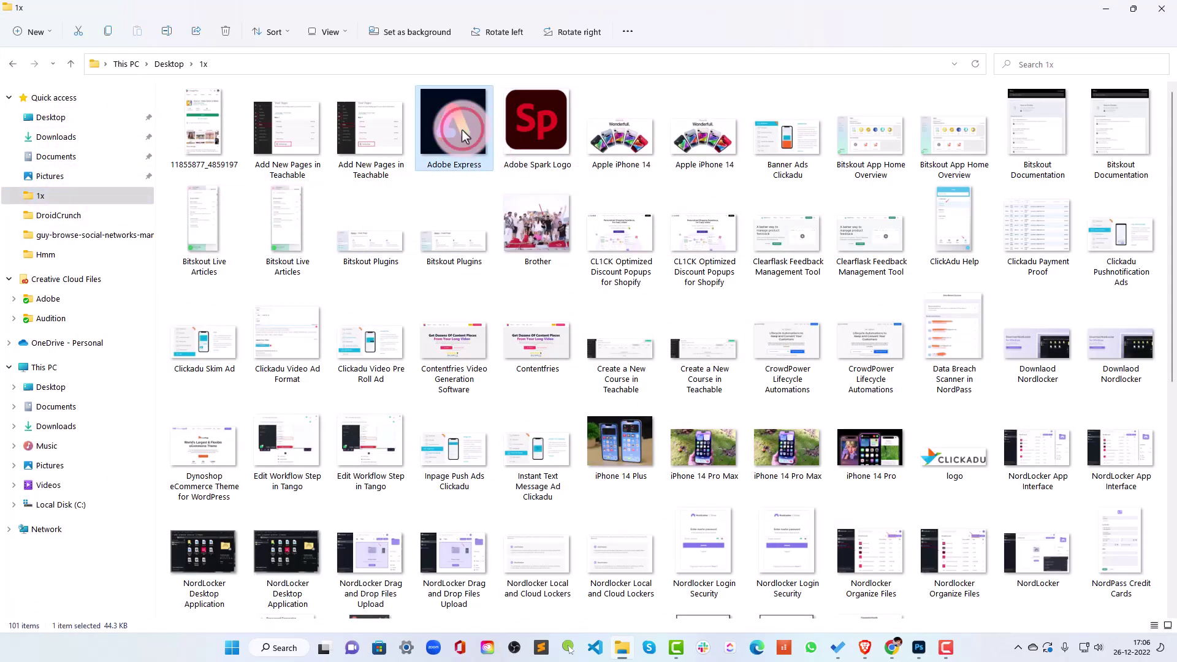
- Place the Adobe Express image on the wall canvas, scaled to about 160% and centred
drag(462, 130, 494, 282)
key(alt+Tab)
mouse_move(568, 325)
mouse_down()
mouse_move(364, 224)
mouse_move(355, 254)
mouse_up()
drag(320, 314, 784, 491)
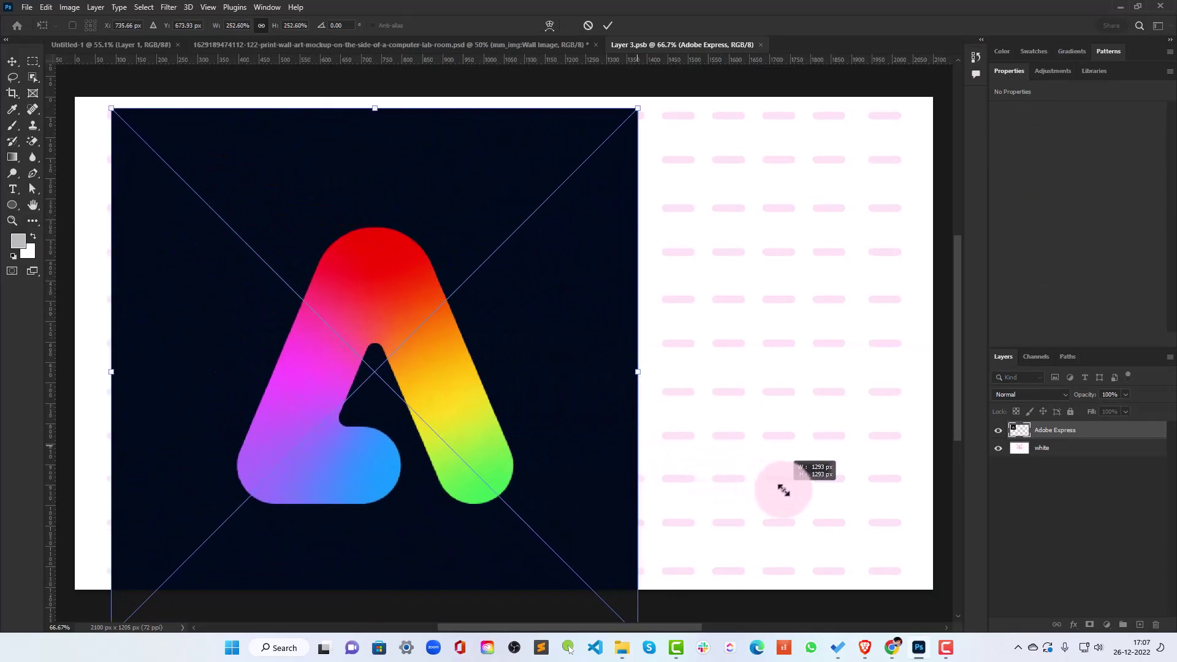
drag(508, 364, 677, 245)
drag(723, 93, 558, 255)
drag(481, 335, 593, 220)
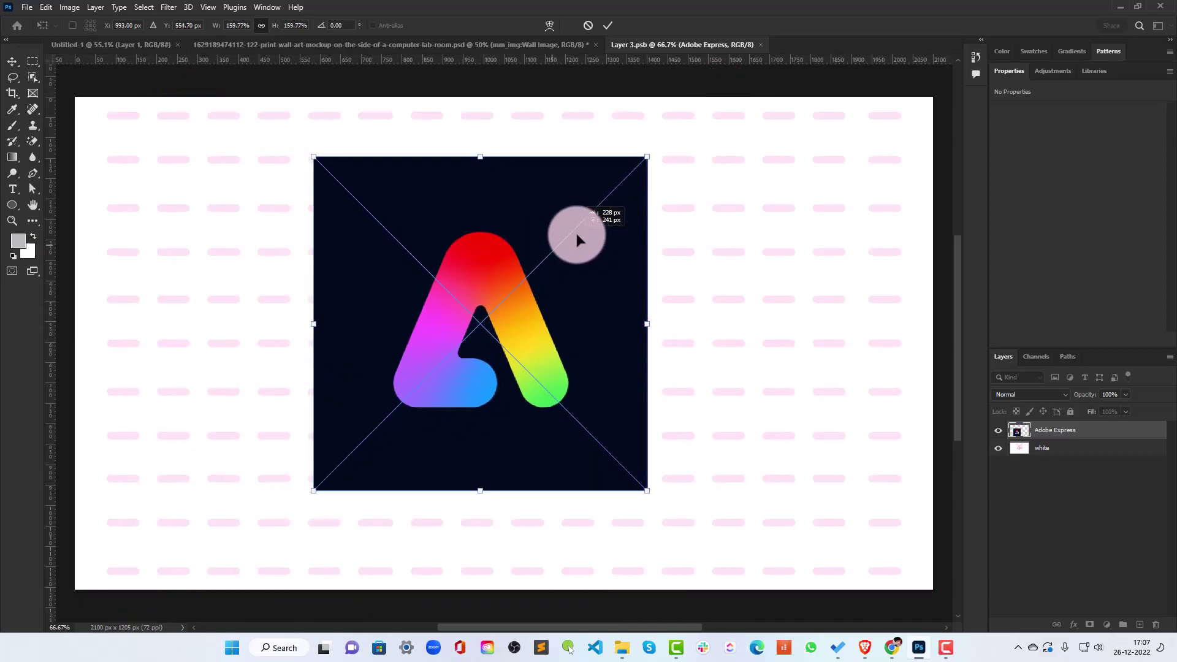
- Commit the transform, save the smart object, and return to the wall-art mockup document
click(604, 27)
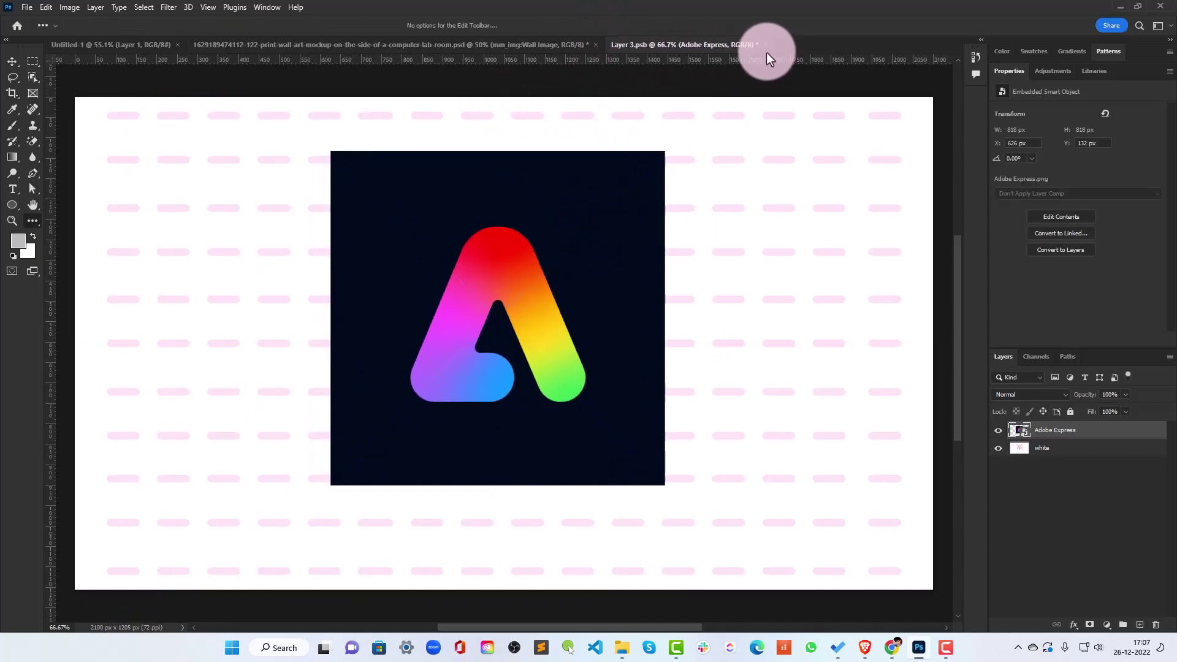
key(ctrl+s)
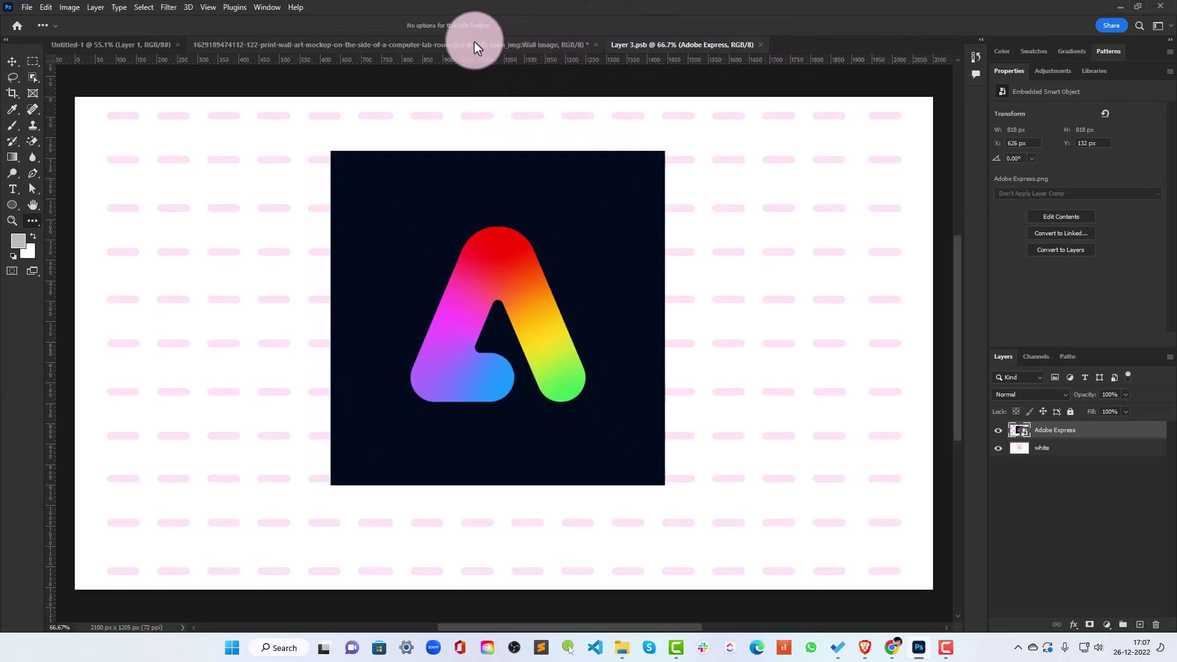
click(474, 45)
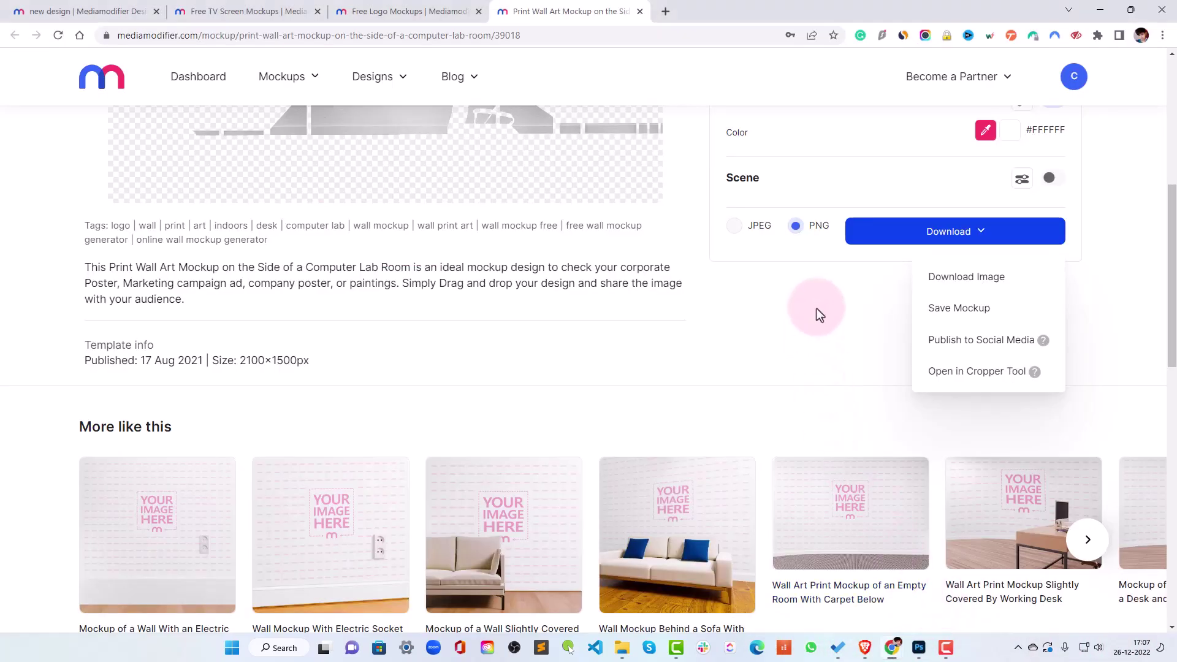
mouse_move(1171, 307)
mouse_down()
mouse_move(1170, 172)
mouse_move(1174, 217)
mouse_move(1175, 189)
mouse_up()
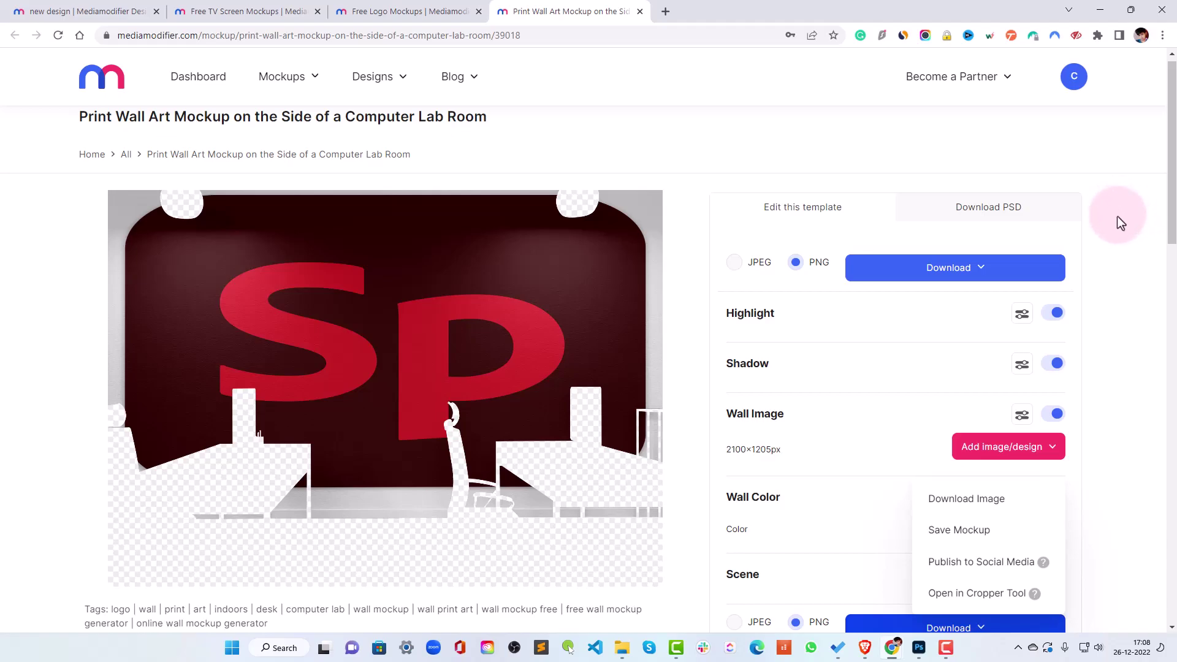
- Go to the Mediamodifier Dashboard and open the top-right account menu
click(189, 85)
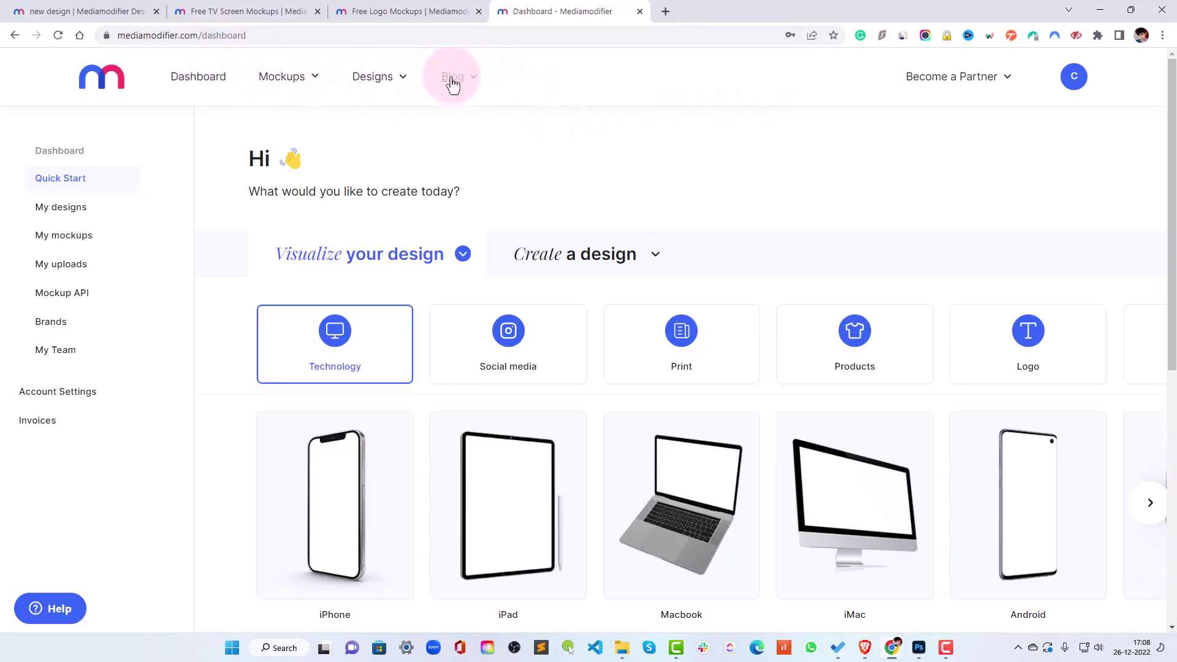
click(1071, 89)
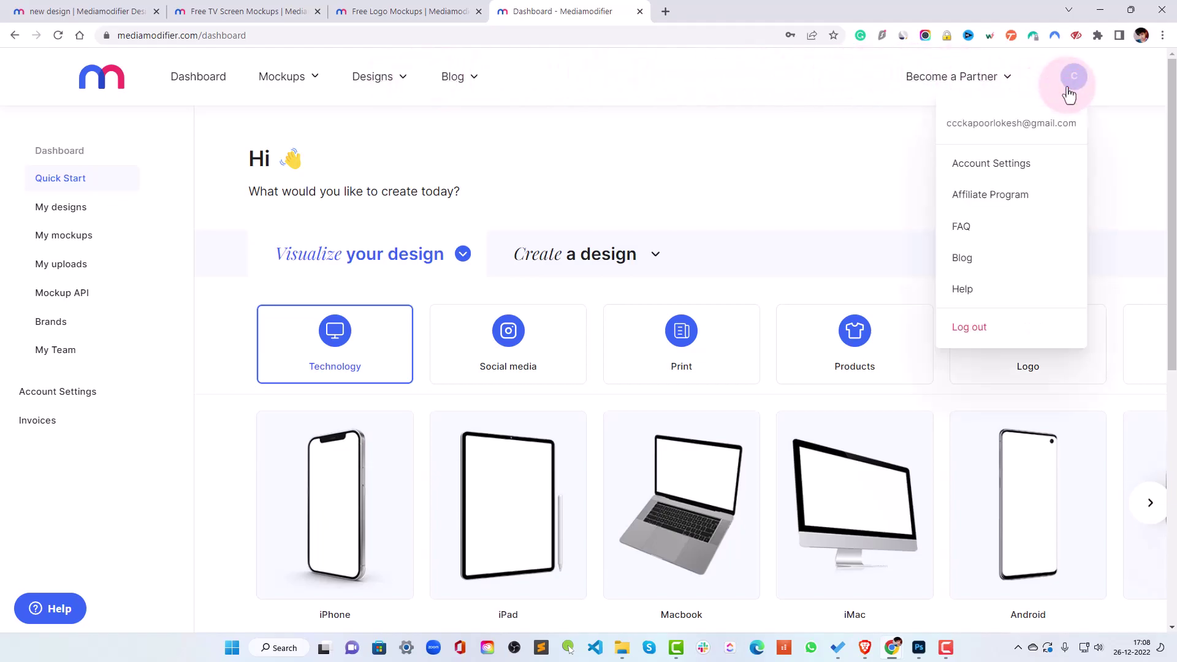
- Open the Pricing page and select Monthly billing to show Professional ₹890 and Team $45
click(1133, 523)
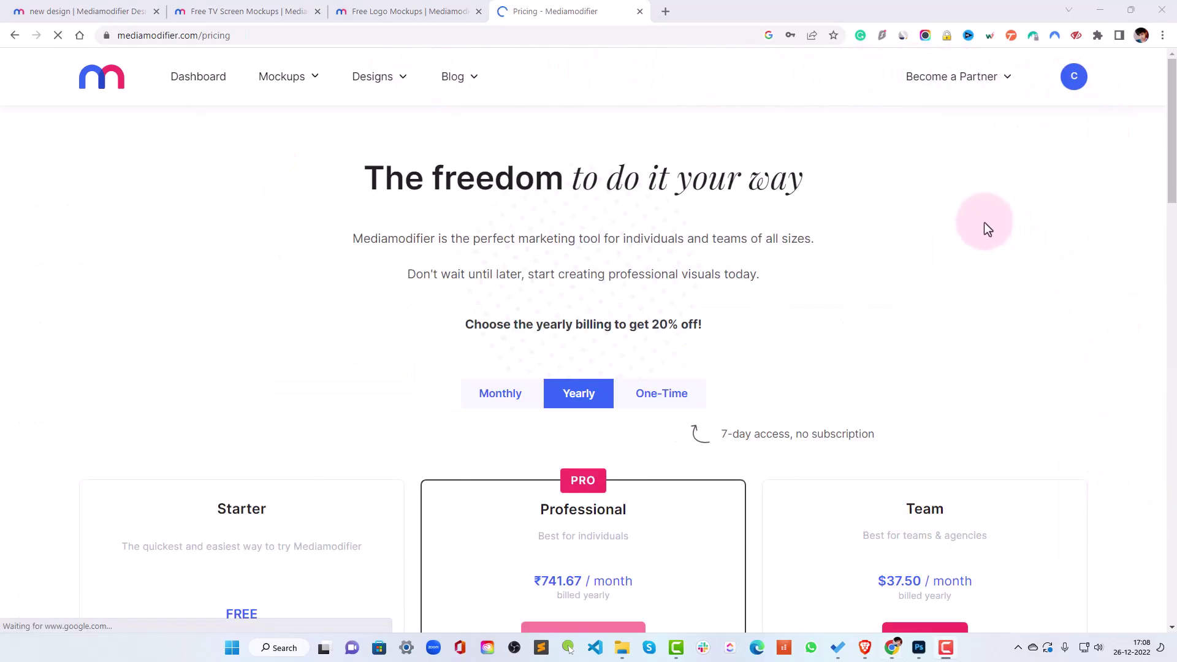
scroll(815, 221, down, 2)
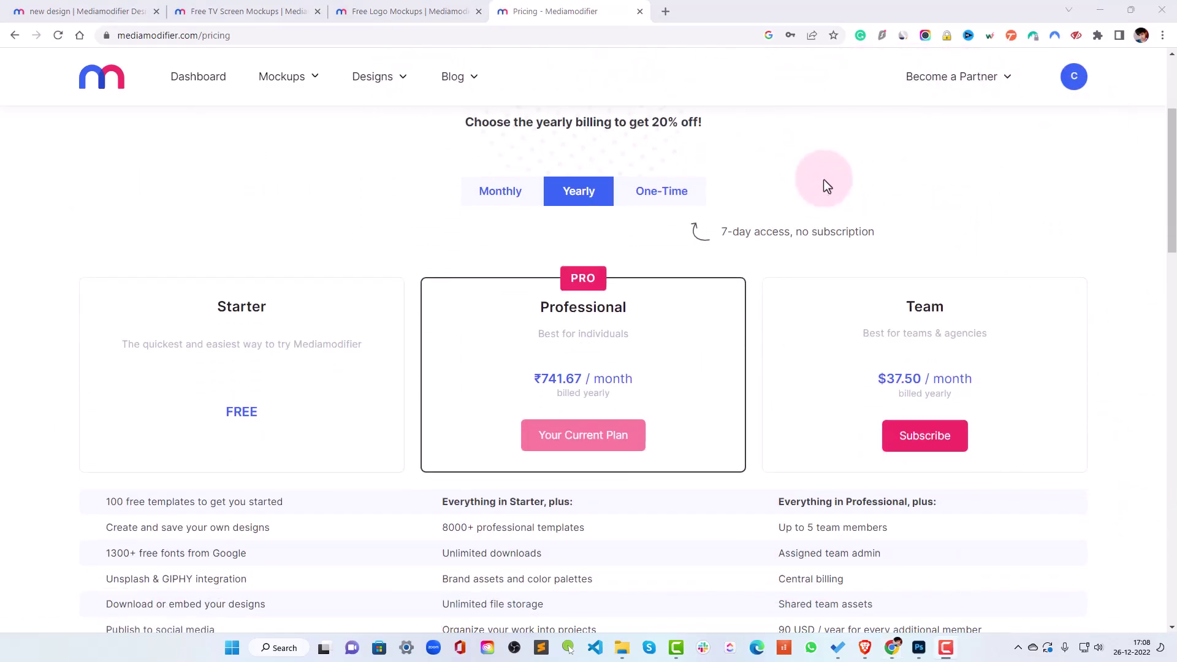
click(494, 205)
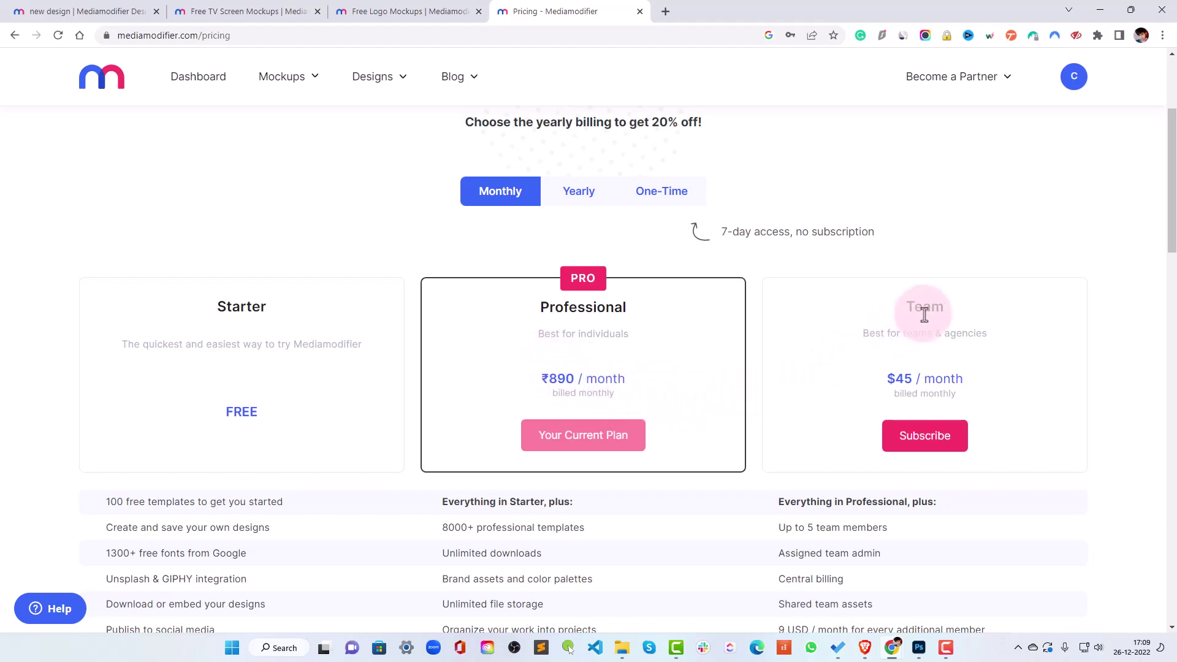
scroll(919, 417, down, 2)
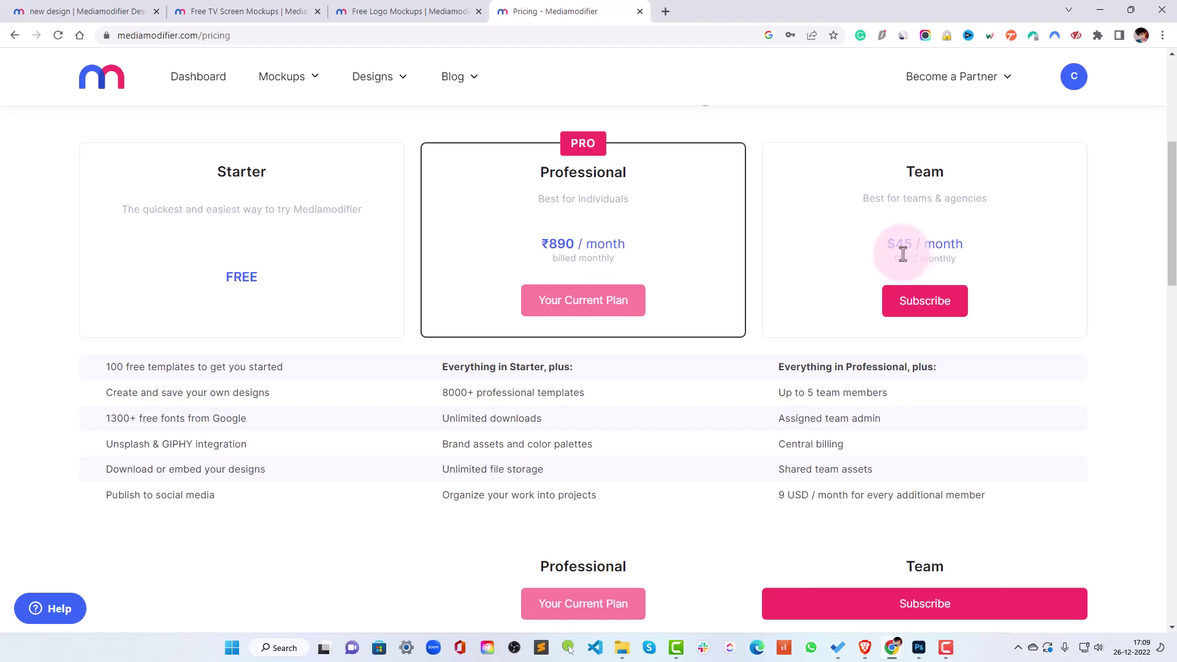
scroll(902, 254, down, 1)
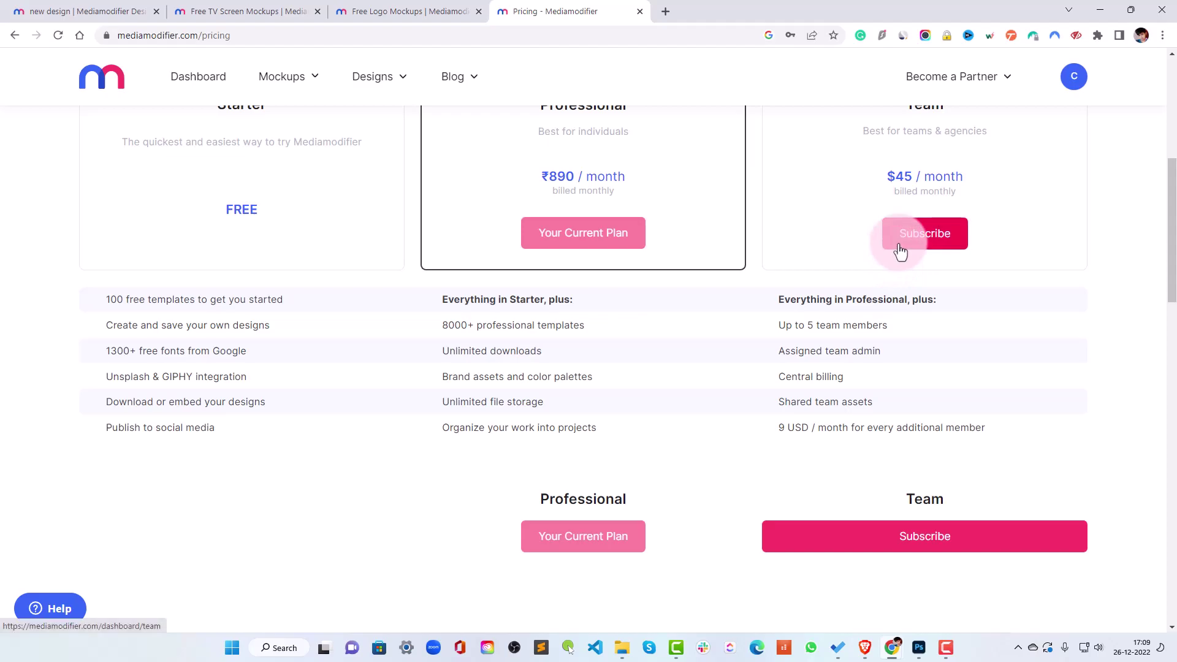
scroll(897, 276, up, 1)
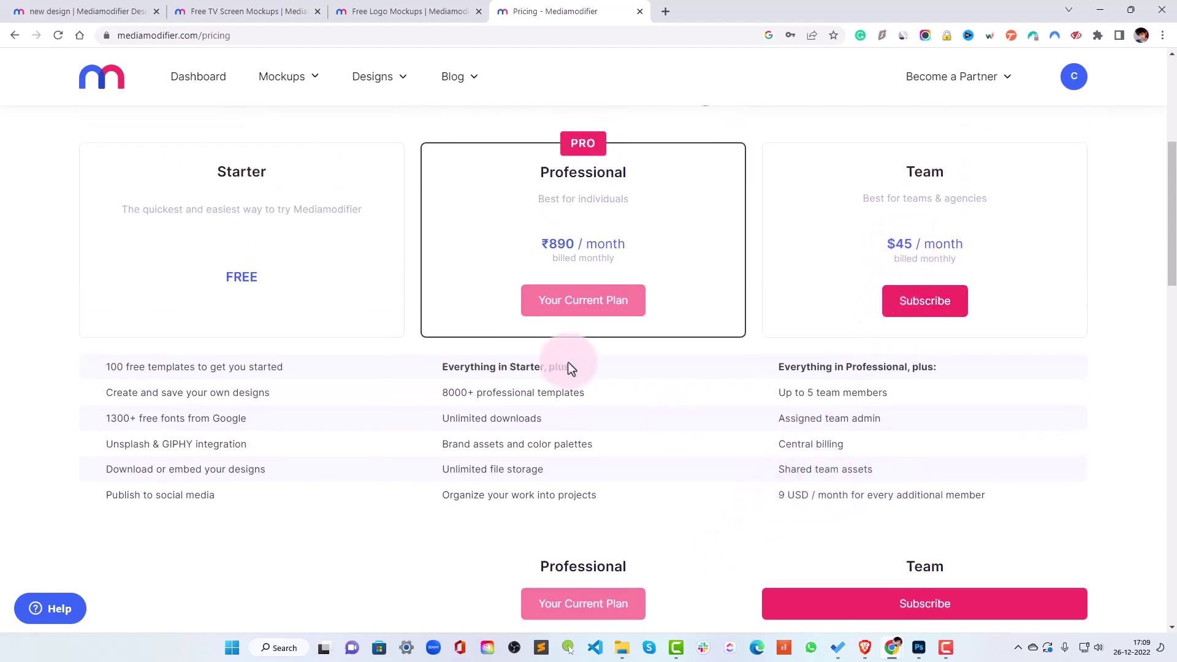
scroll(567, 364, up, 2)
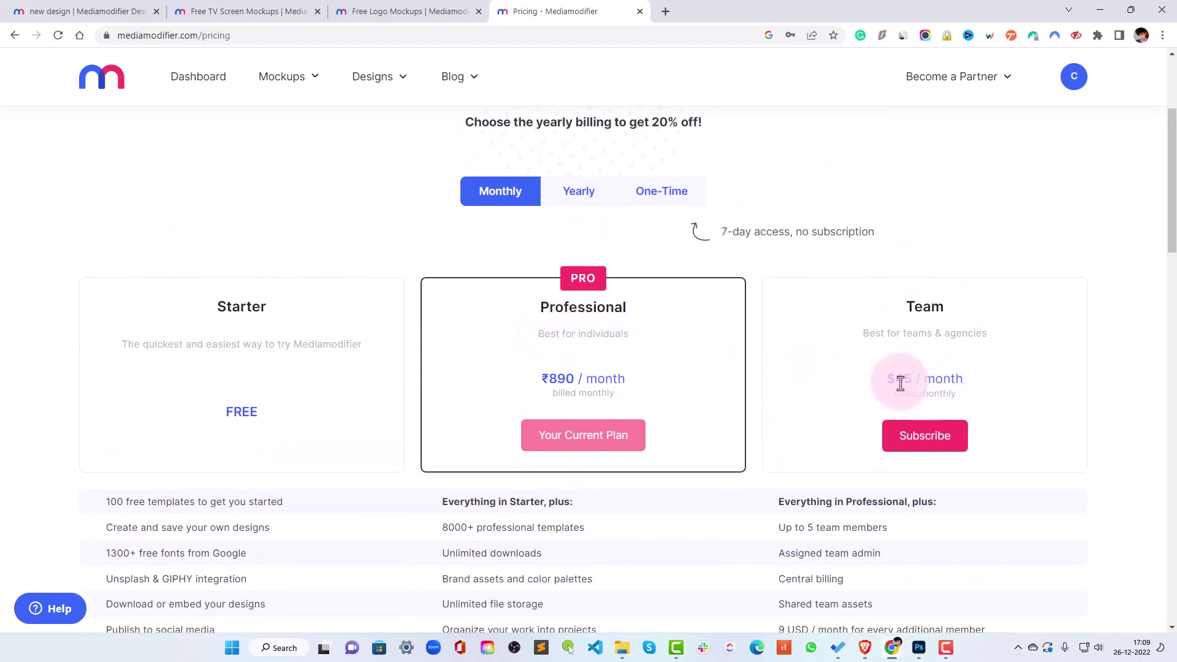
- Toggle billing Yearly, Monthly, then Yearly, showing Professional ₹741.67 and Team $37.50 per month
click(585, 197)
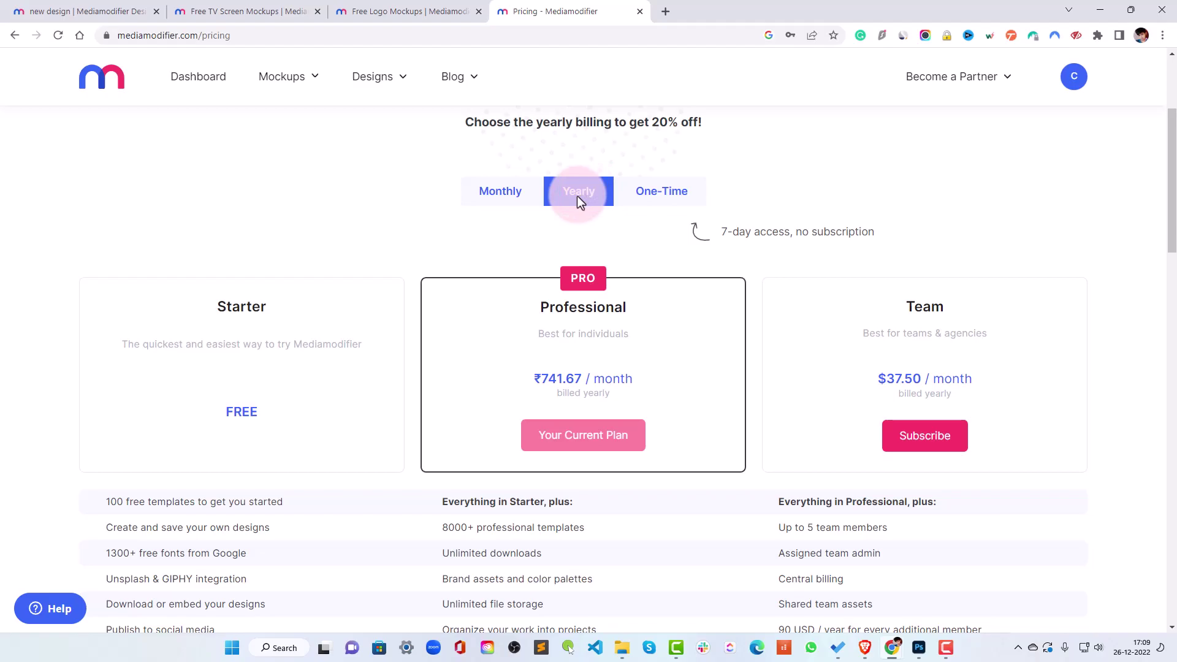
click(512, 194)
click(568, 205)
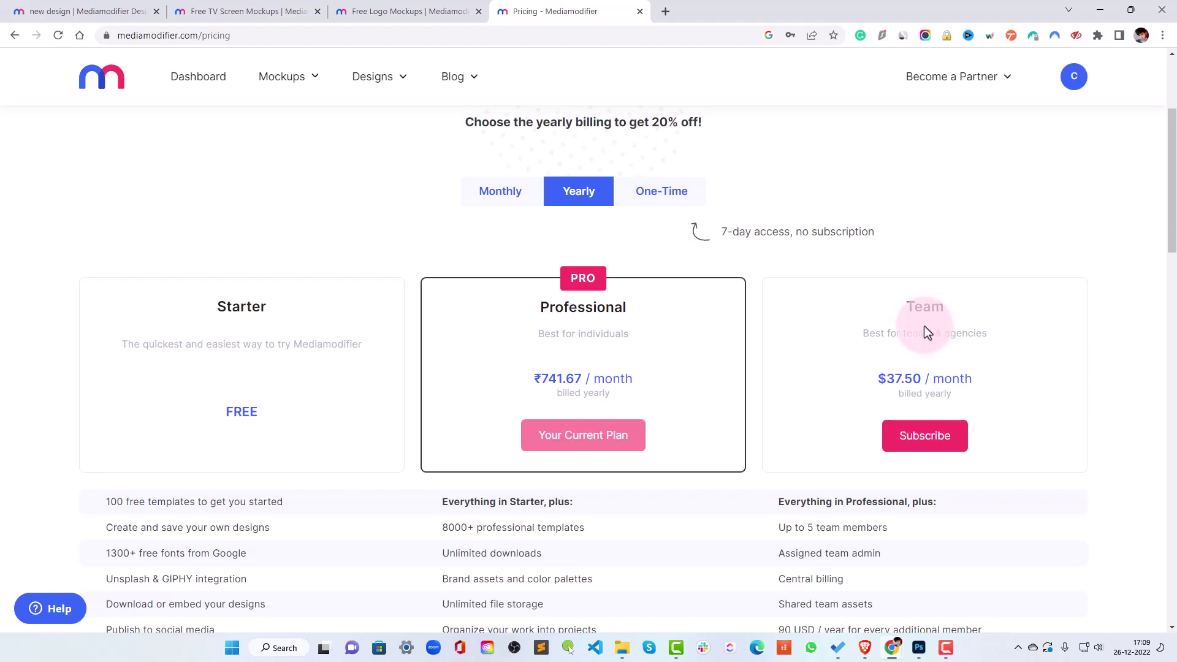
scroll(924, 331, down, 2)
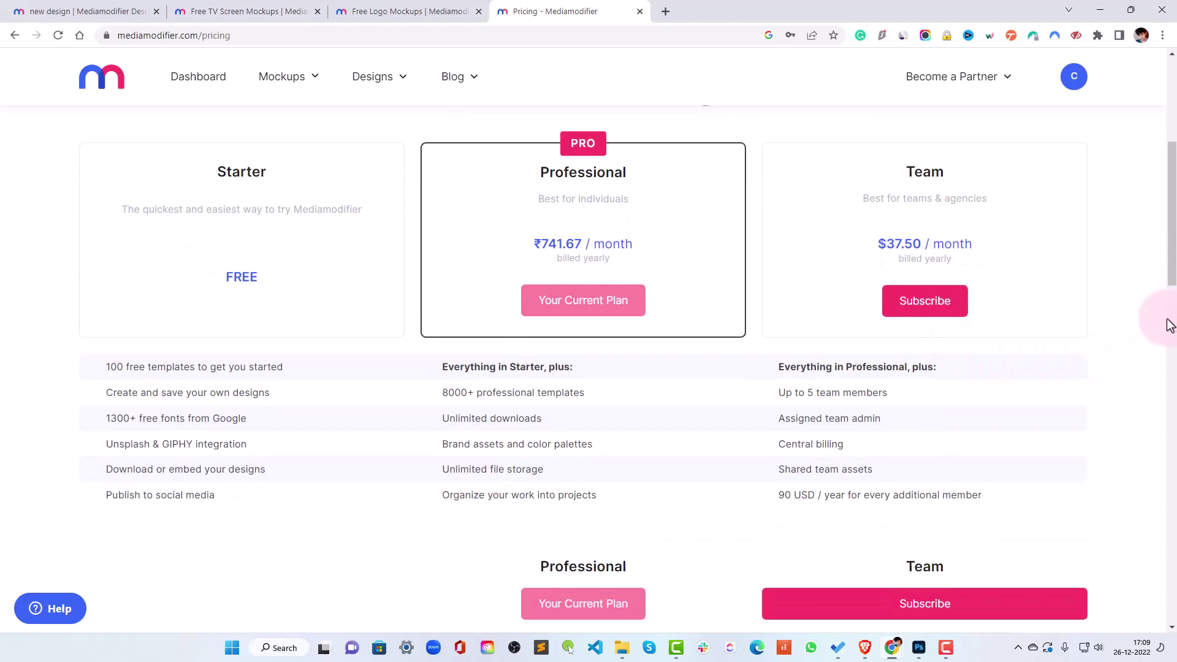
scroll(1125, 316, up, 3)
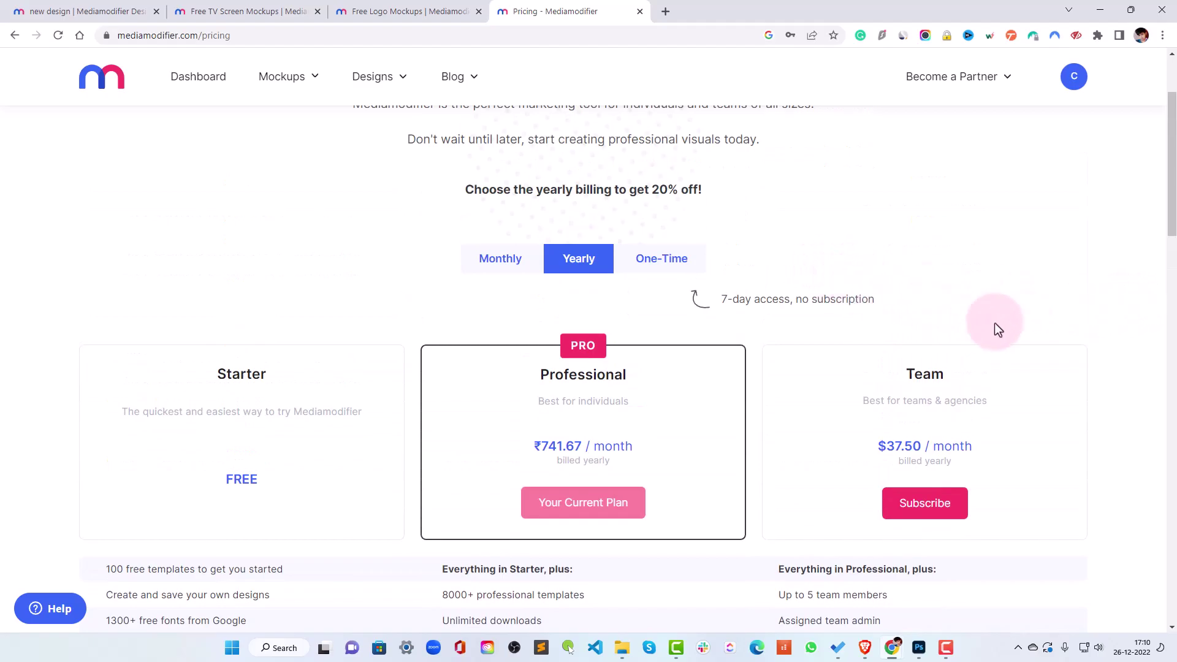
scroll(1169, 197, down, 1)
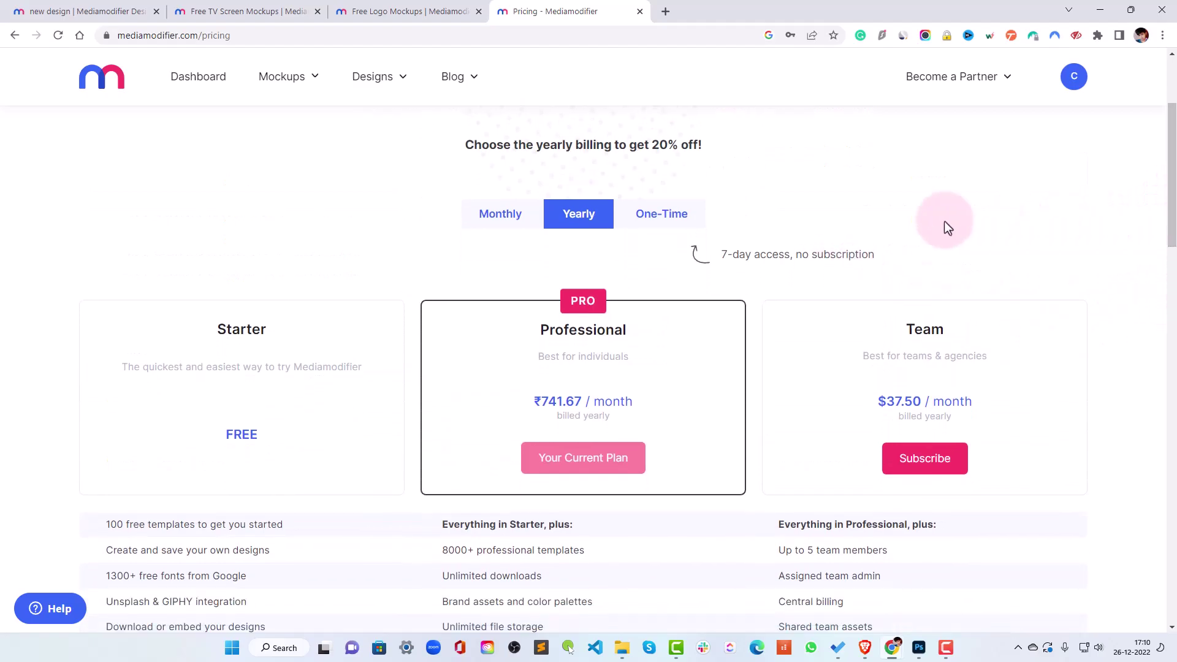
- Select One-Time billing to show Professional at ₹999 for 7-day access
click(679, 228)
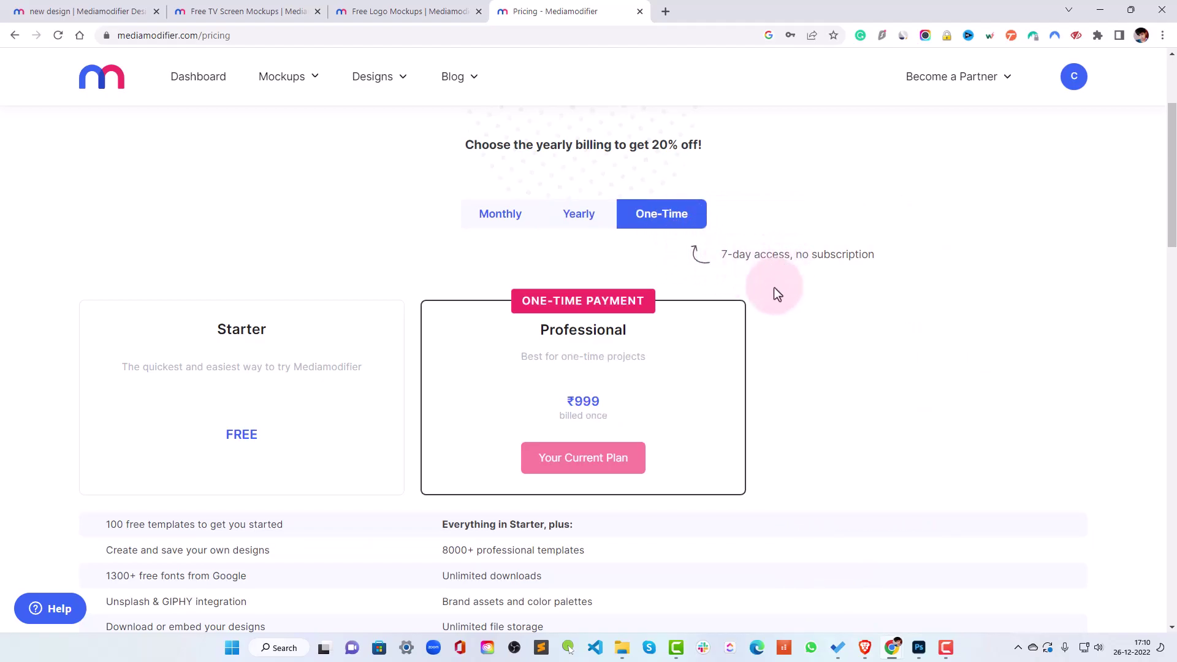
scroll(763, 302, down, 1)
scroll(665, 399, down, 2)
scroll(660, 386, down, 1)
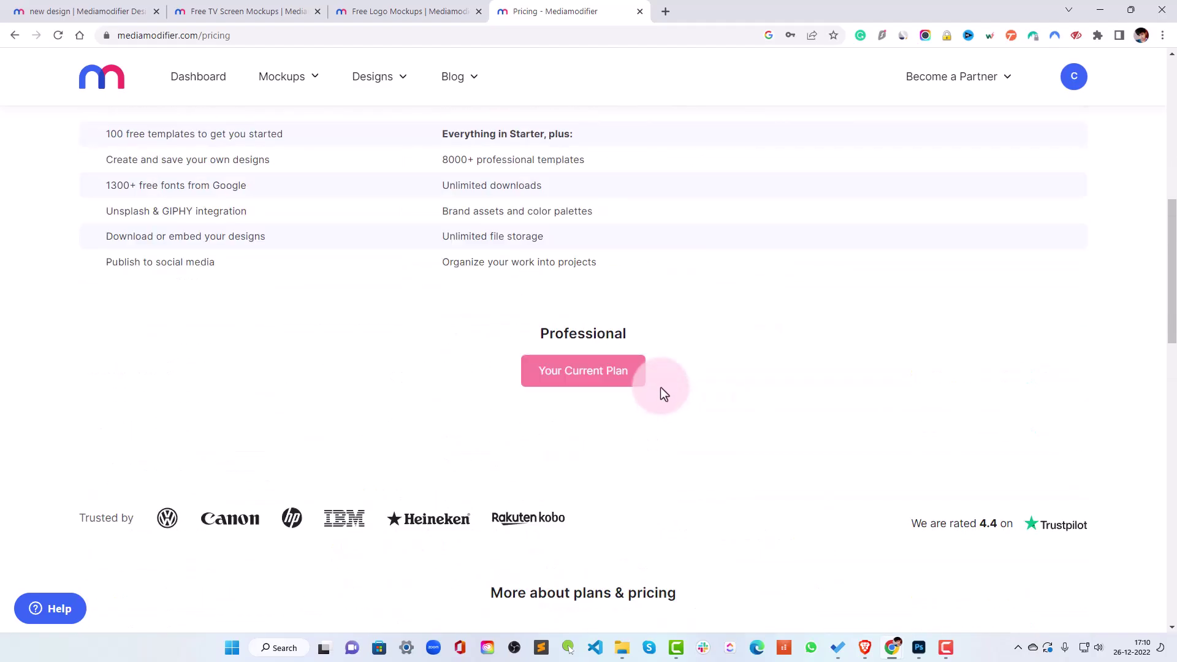
scroll(661, 387, up, 2)
scroll(660, 387, up, 1)
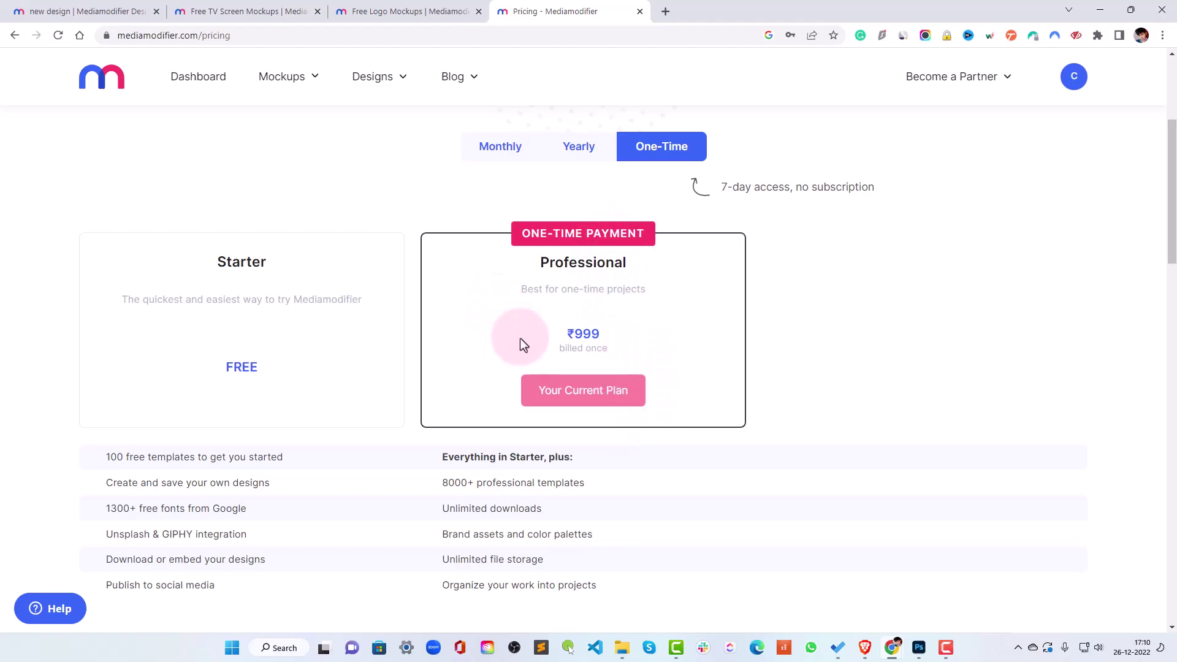
scroll(529, 327, down, 2)
scroll(570, 281, up, 1)
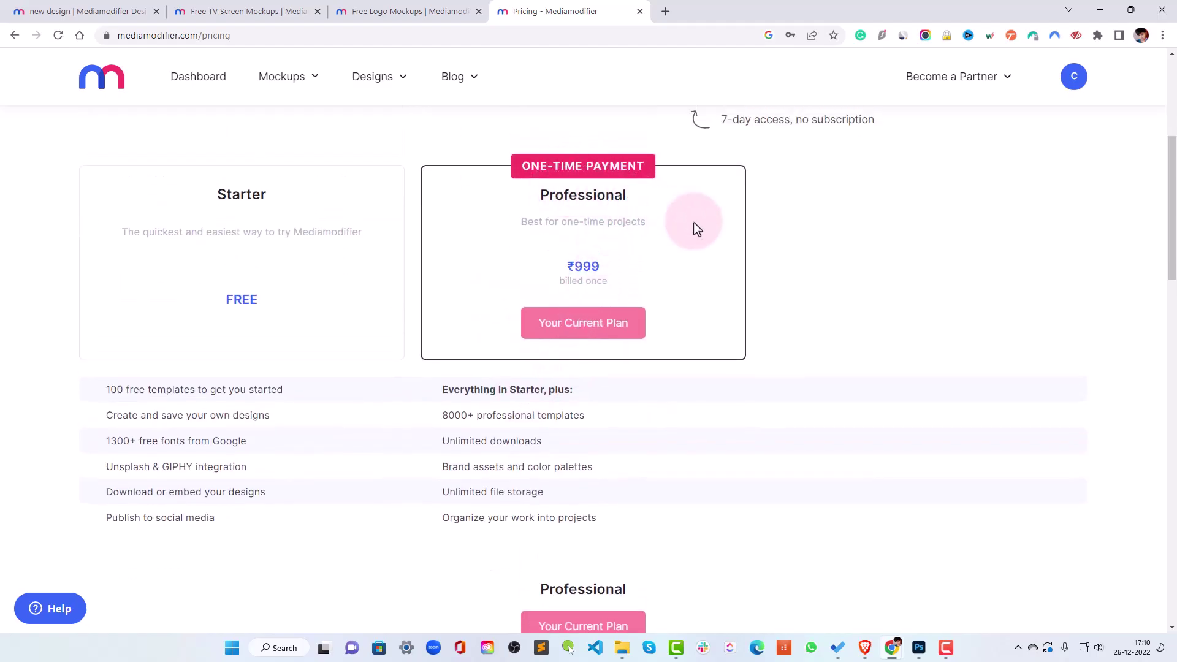
scroll(669, 240, down, 2)
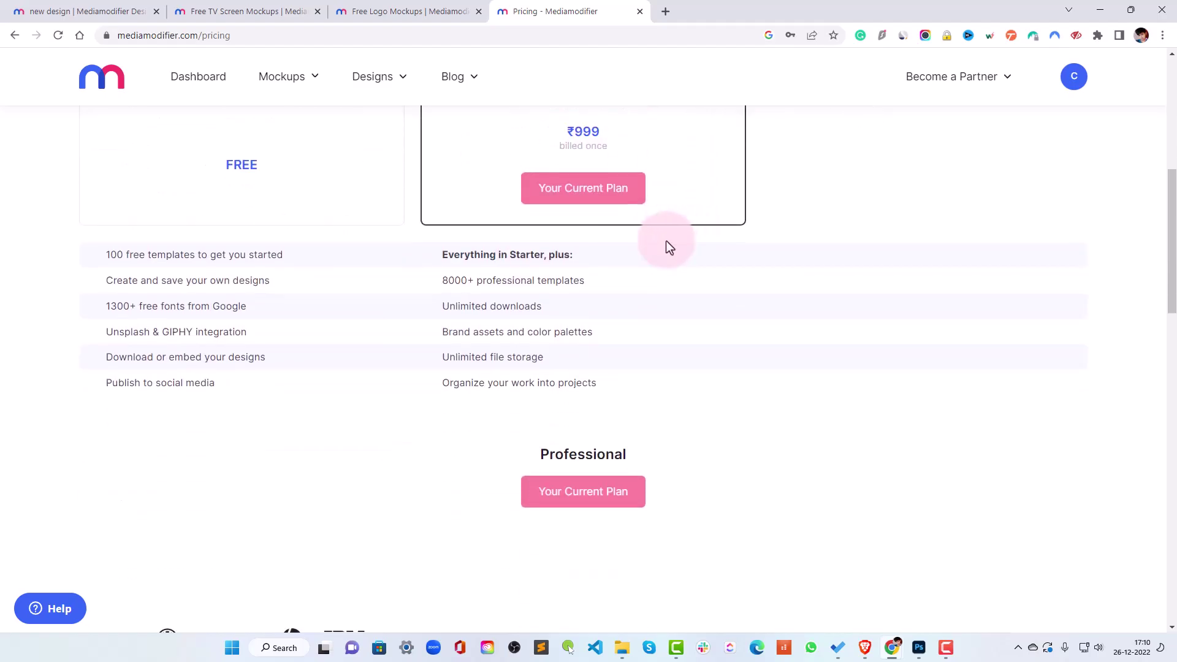
scroll(661, 220, up, 2)
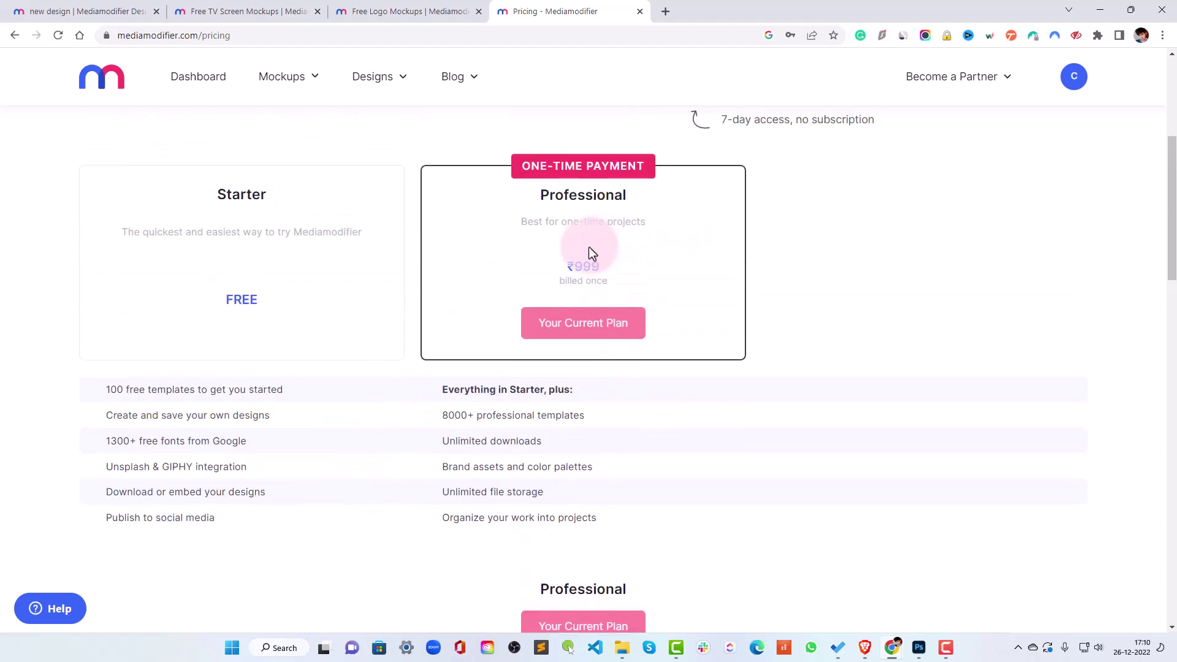
scroll(828, 339, up, 5)
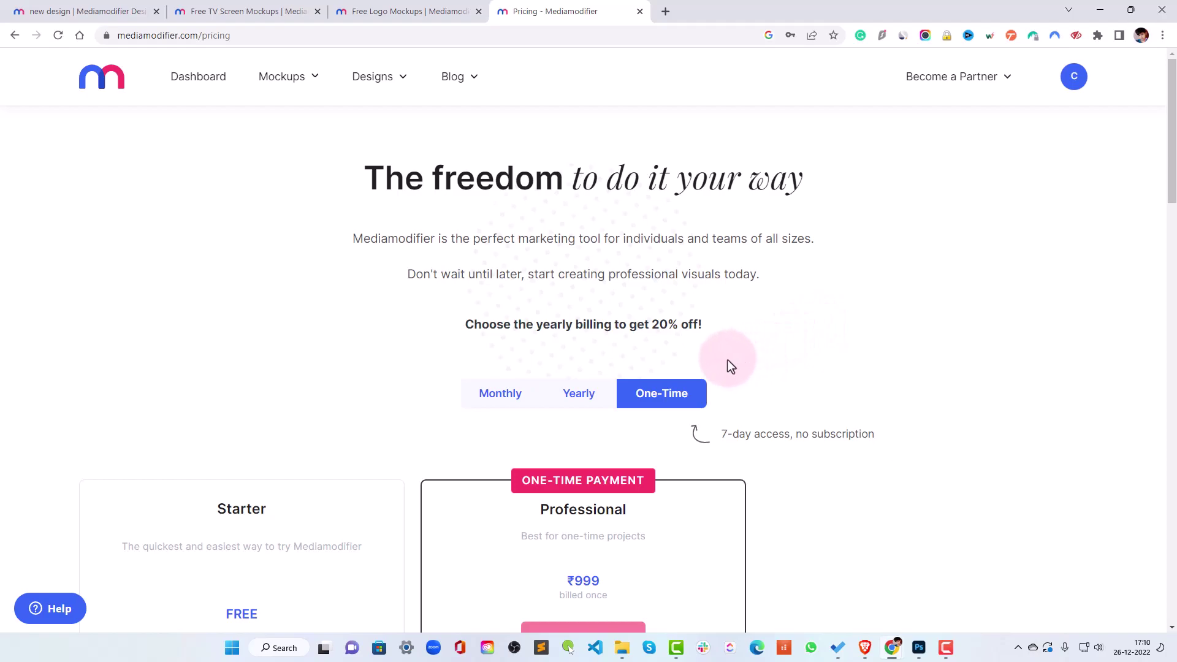
- Select Monthly billing again, showing Professional at ₹890 and Team at $45
click(488, 410)
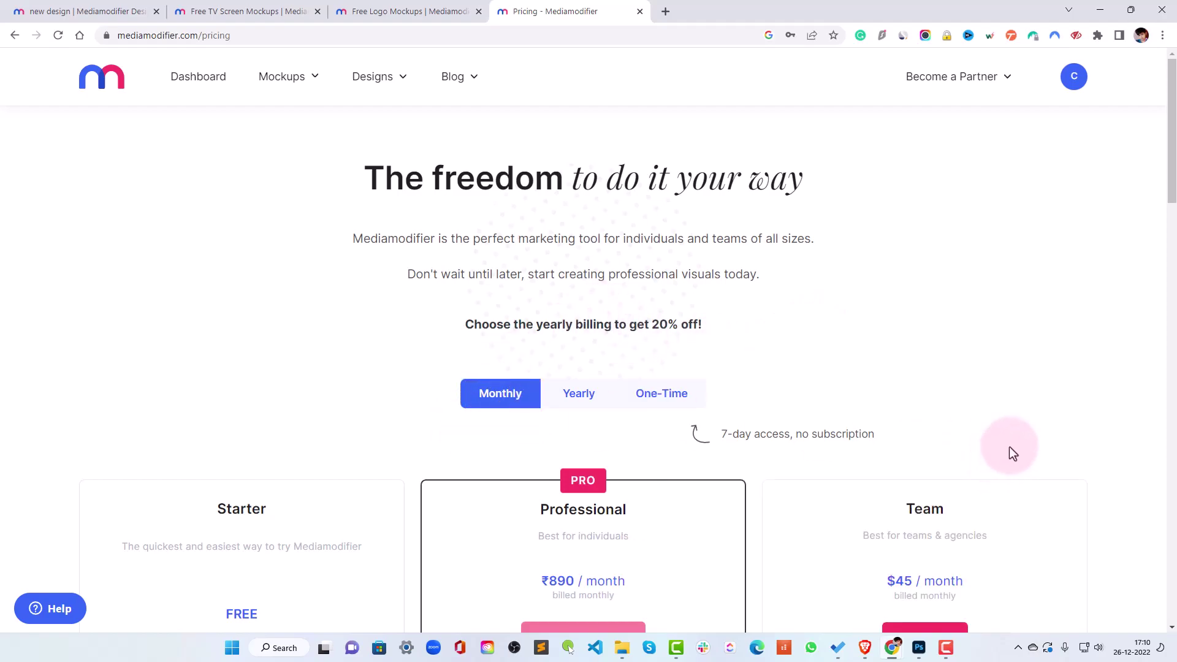